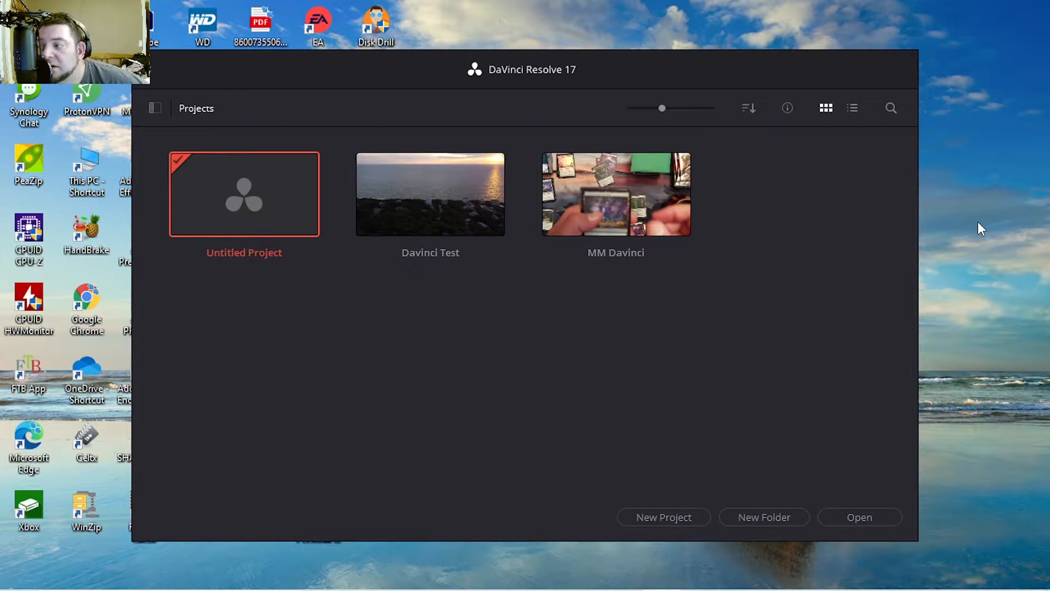
Launch DaVinci Resolve and open the Untitled Project.
{"action": "left_click", "coordinate": [681, 217]}
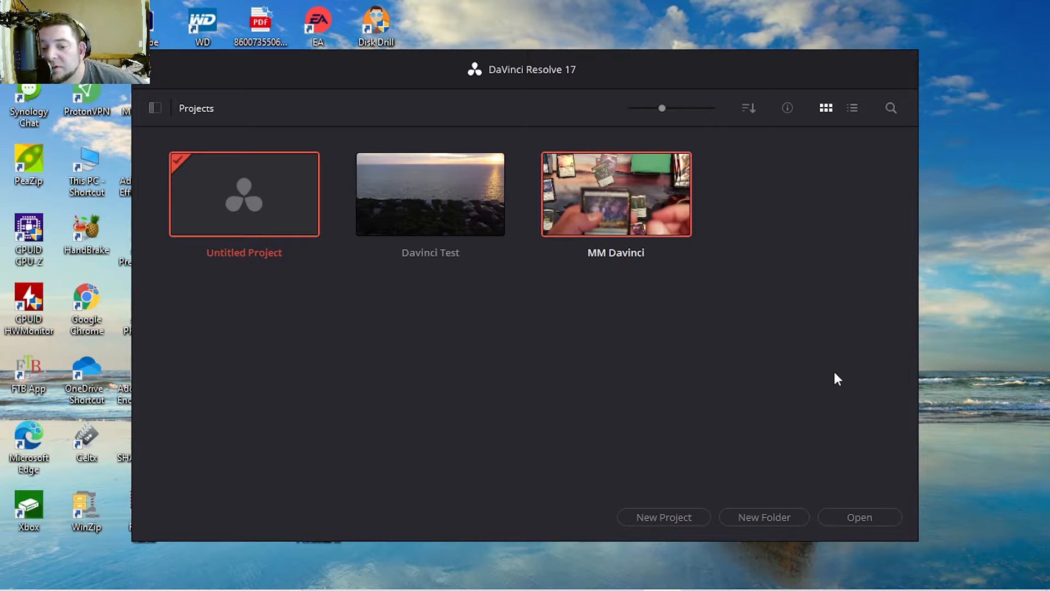
{"action": "double_click", "coordinate": [645, 219]}
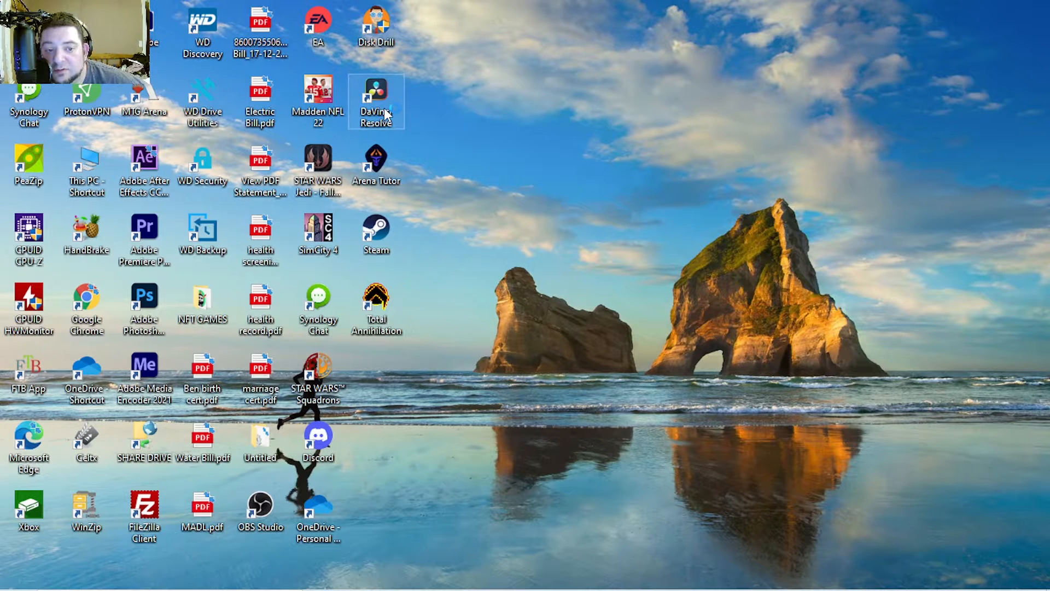
{"action": "double_click", "coordinate": [385, 113]}
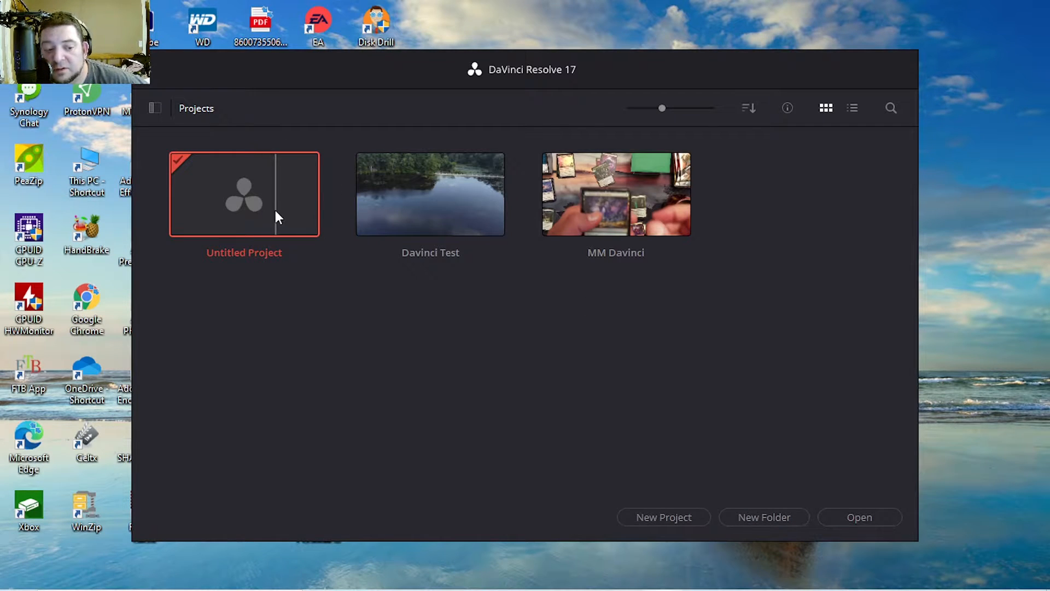
{"action": "double_click", "coordinate": [248, 173]}
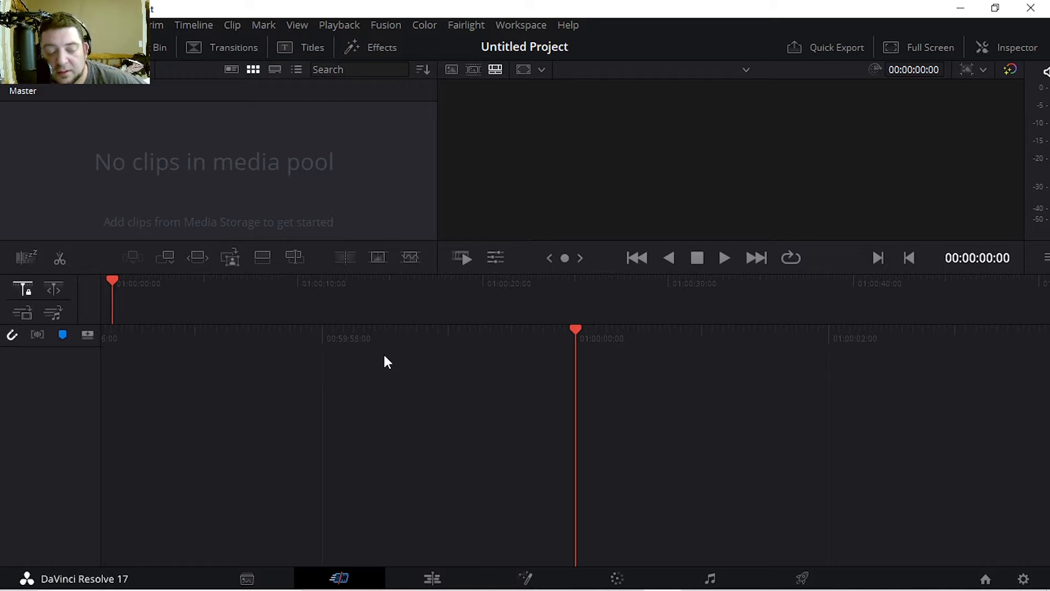
On the Media page, import the ES_Return of Light MP3 from the MTG ATTITUDE - SOLARI Audio folder into the media pool.
{"action": "left_click", "coordinate": [262, 576]}
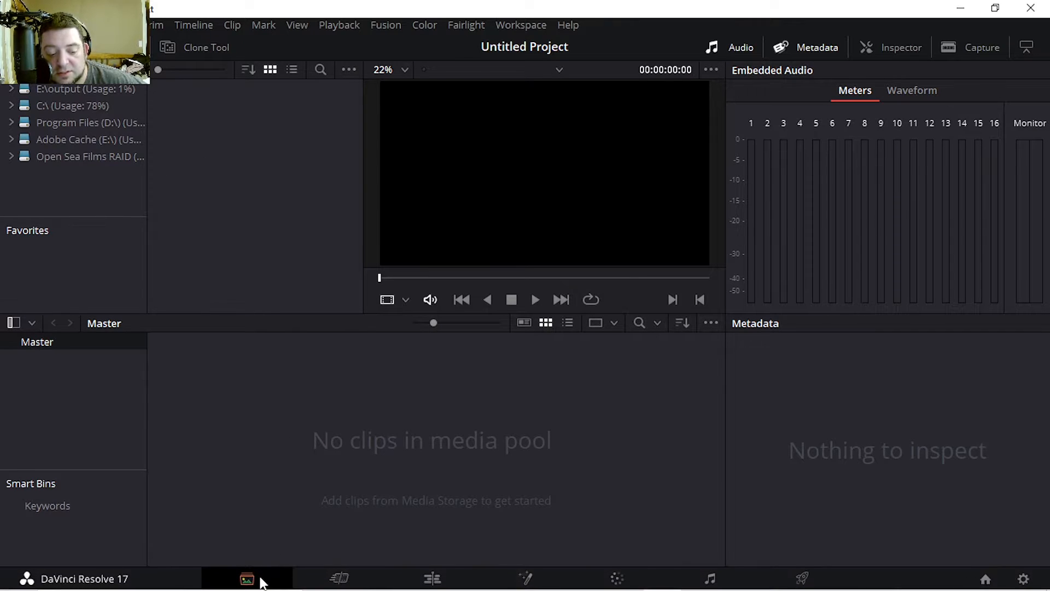
{"action": "right_click", "coordinate": [331, 417]}
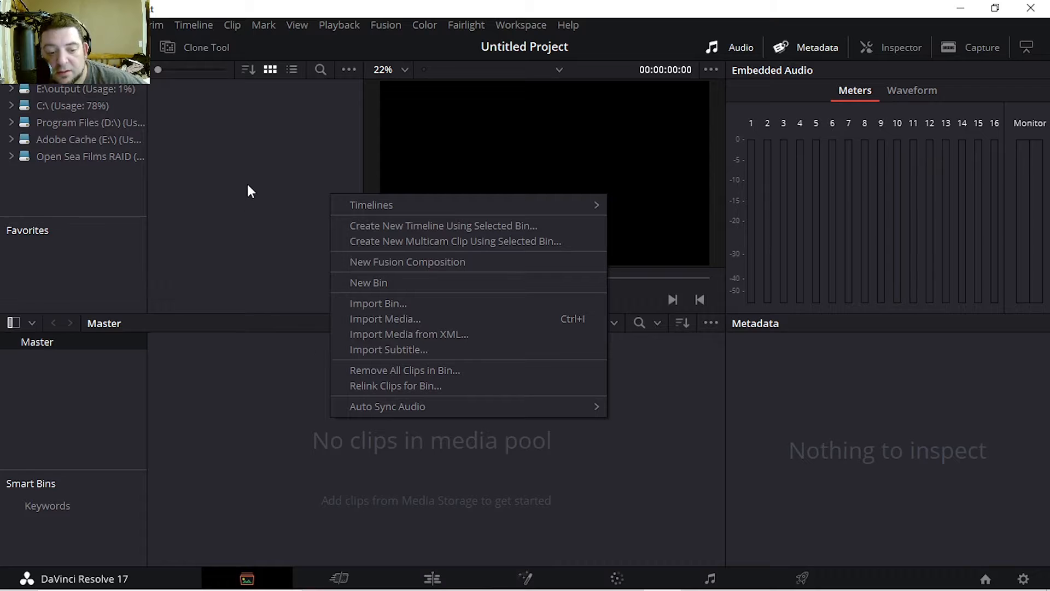
{"action": "left_click", "coordinate": [379, 319]}
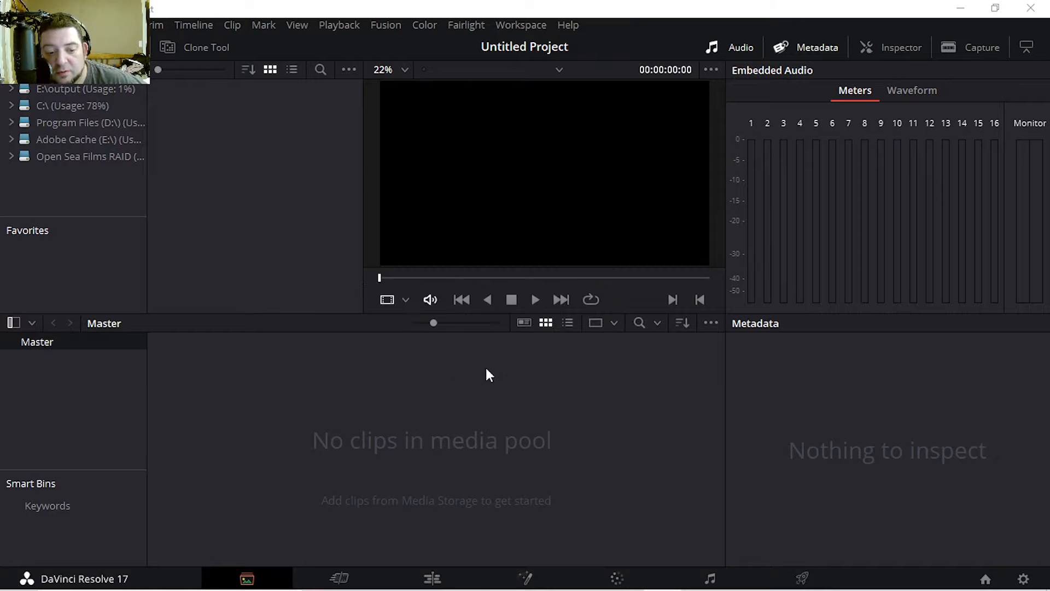
{"action": "scroll", "coordinate": [152, 226], "scroll_direction": "down", "scroll_amount": 1}
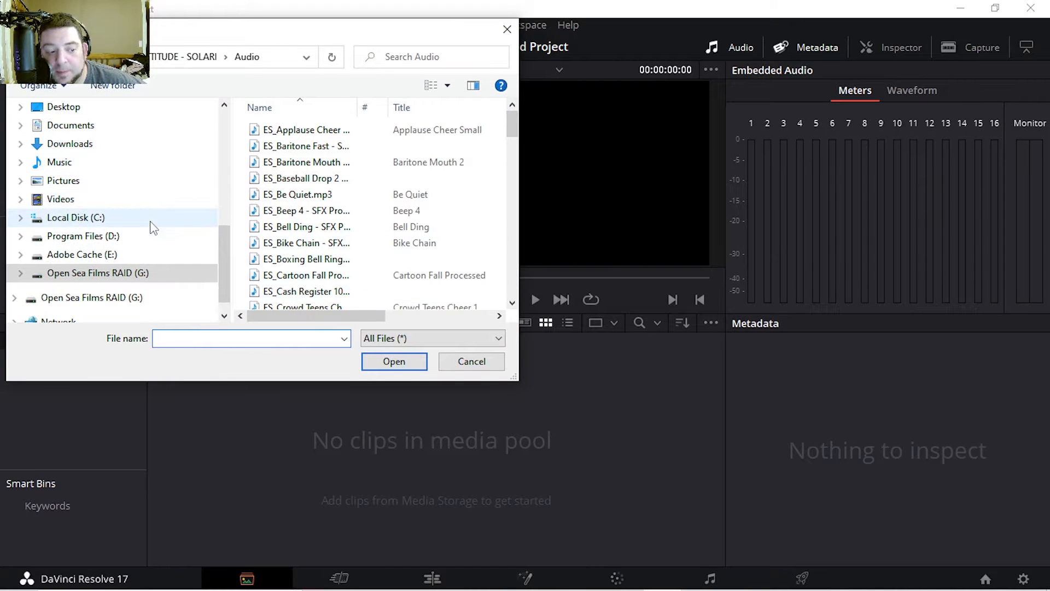
{"action": "scroll", "coordinate": [337, 244], "scroll_direction": "down", "scroll_amount": 20}
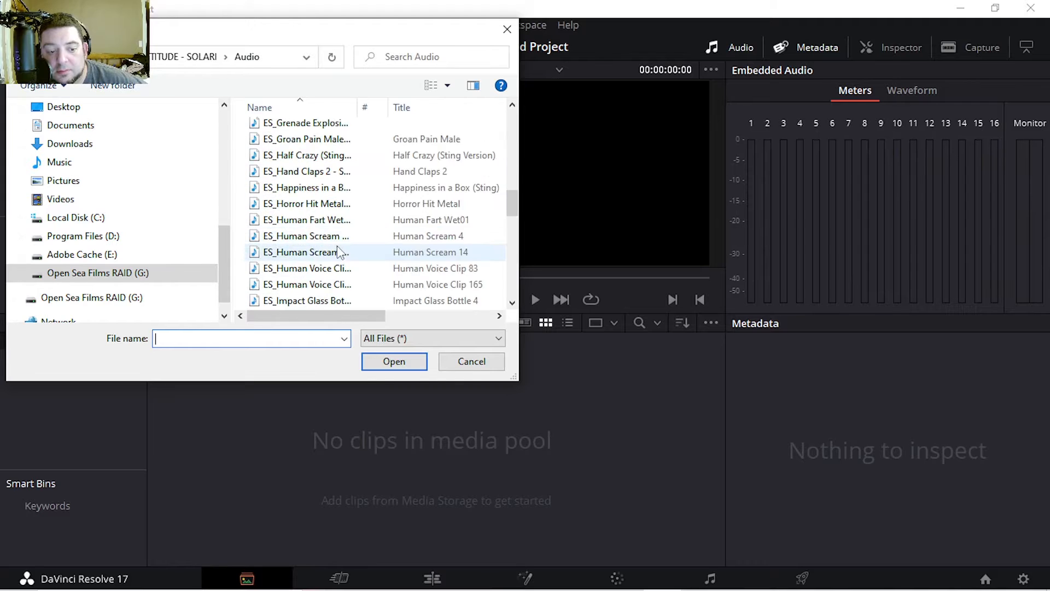
{"action": "scroll", "coordinate": [341, 248], "scroll_direction": "up", "scroll_amount": 8}
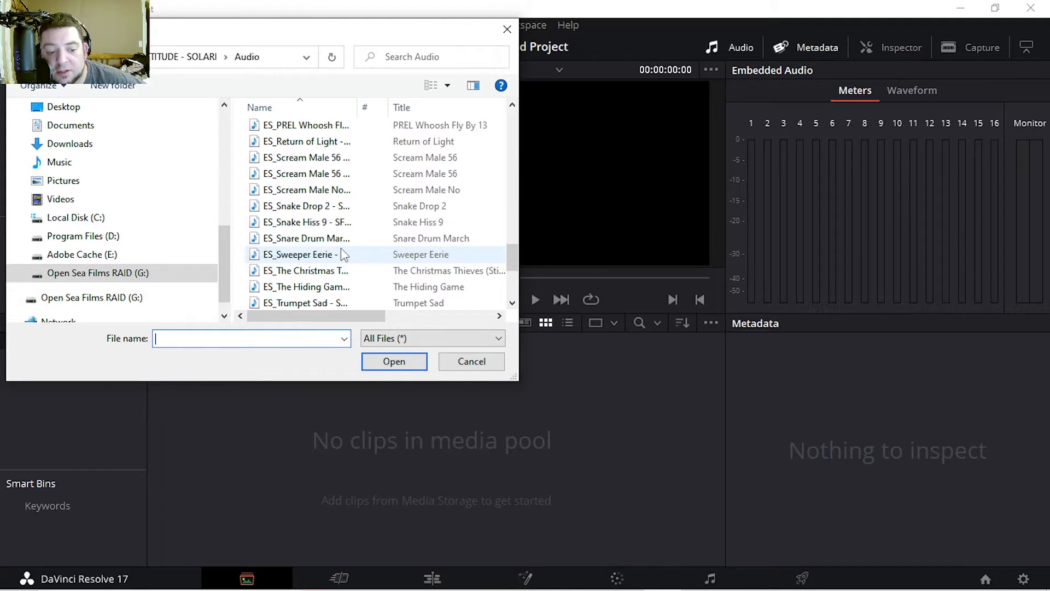
{"action": "scroll", "coordinate": [340, 248], "scroll_direction": "up", "scroll_amount": 1}
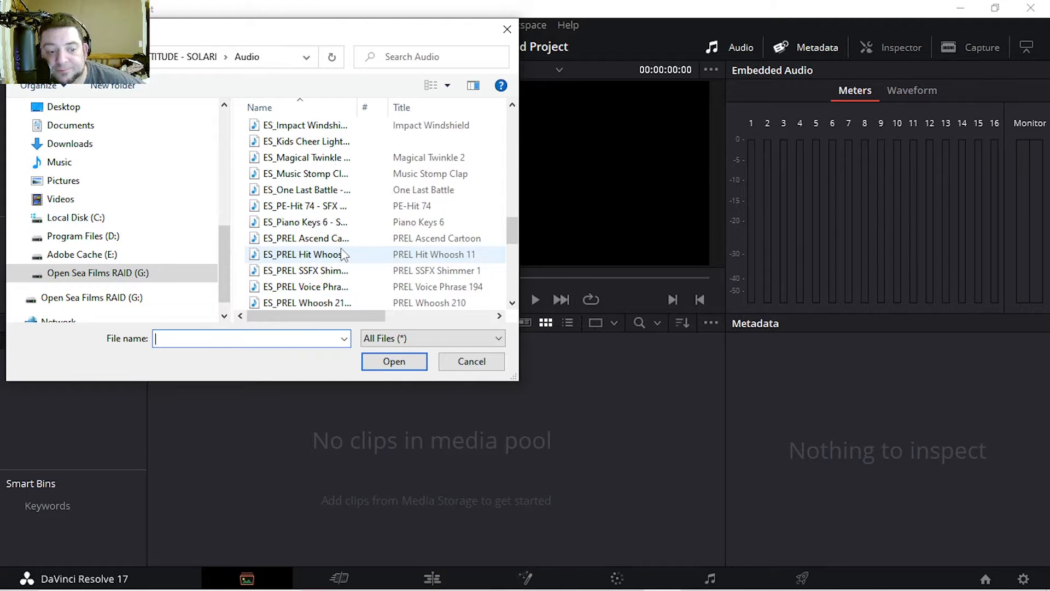
{"action": "scroll", "coordinate": [341, 248], "scroll_direction": "up", "scroll_amount": 1}
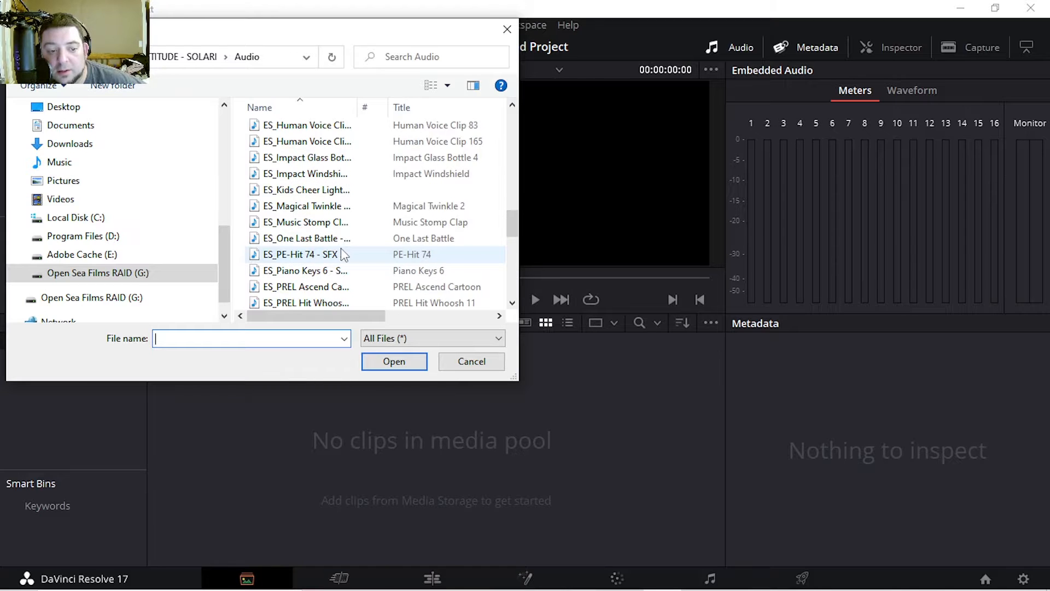
{"action": "scroll", "coordinate": [341, 248], "scroll_direction": "up", "scroll_amount": 2}
{"action": "left_click", "coordinate": [340, 143]}
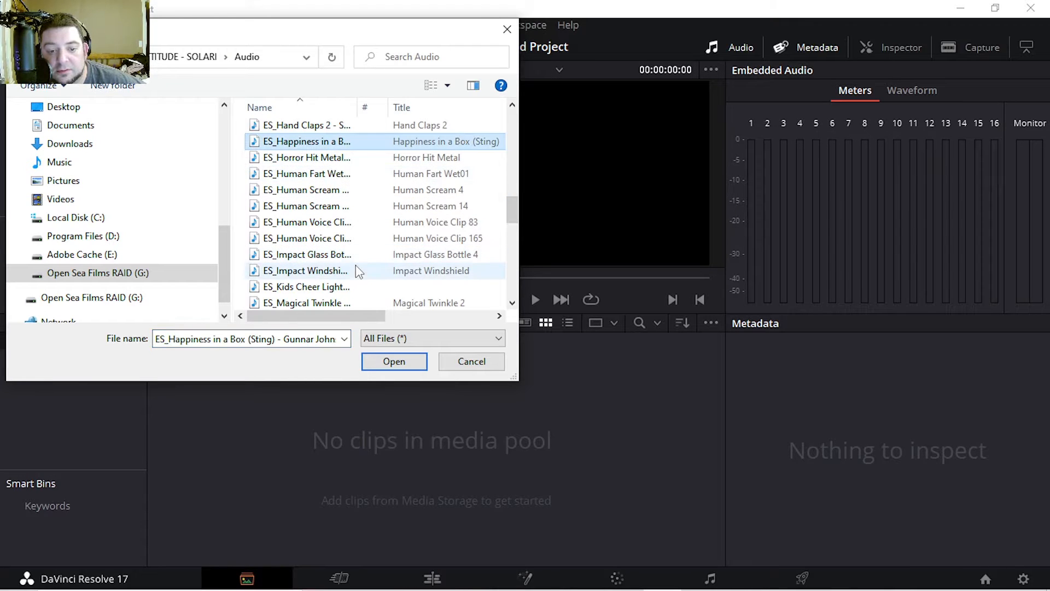
{"action": "scroll", "coordinate": [330, 210], "scroll_direction": "up", "scroll_amount": 6}
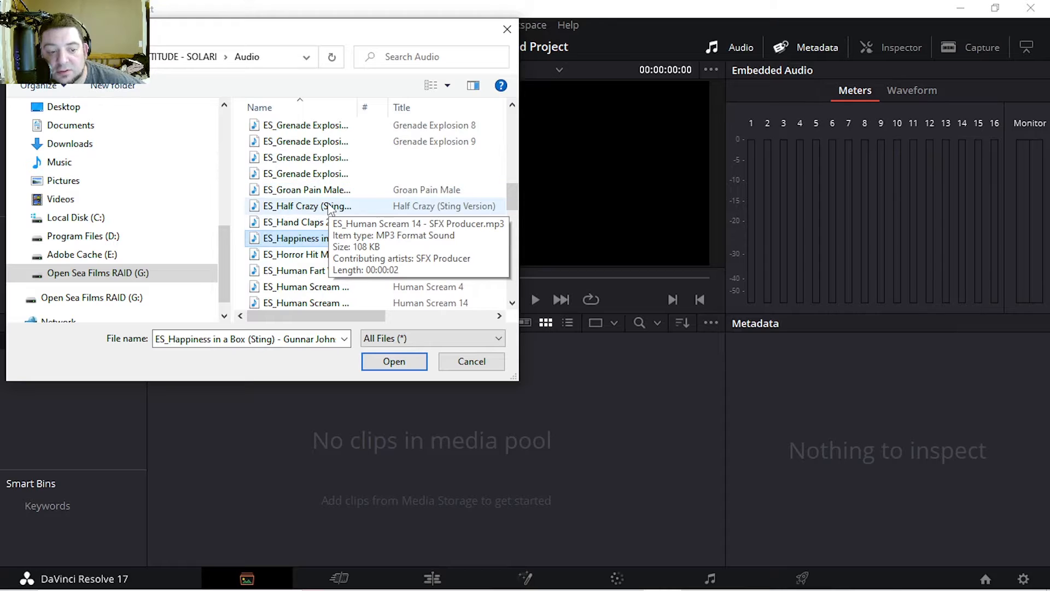
{"action": "left_click_drag", "start_coordinate": [520, 193], "coordinate": [696, 193]}
{"action": "scroll", "coordinate": [472, 223], "scroll_direction": "down", "scroll_amount": 4}
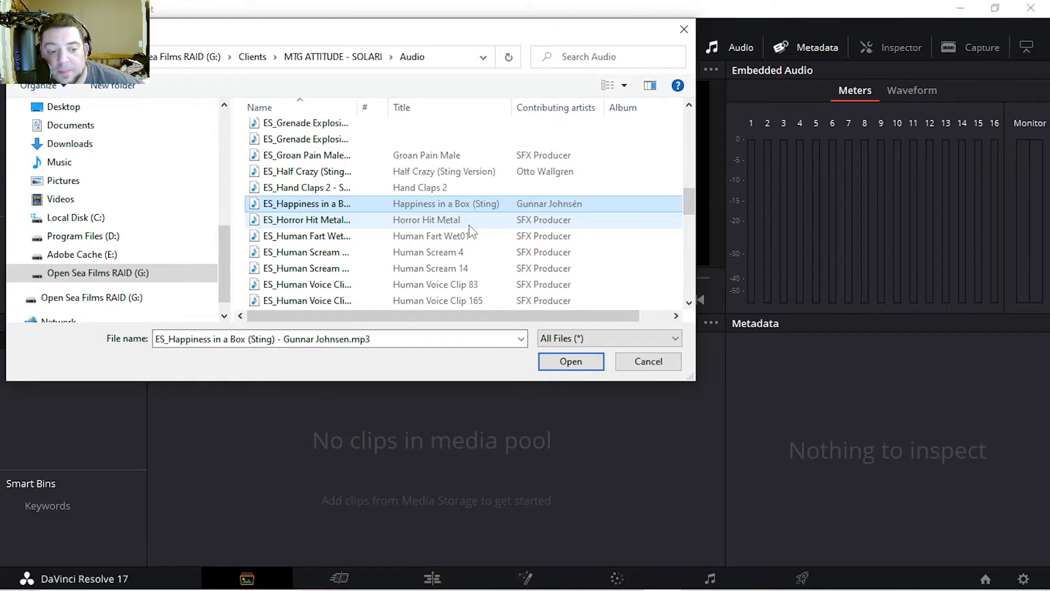
{"action": "scroll", "coordinate": [472, 233], "scroll_direction": "down", "scroll_amount": 3}
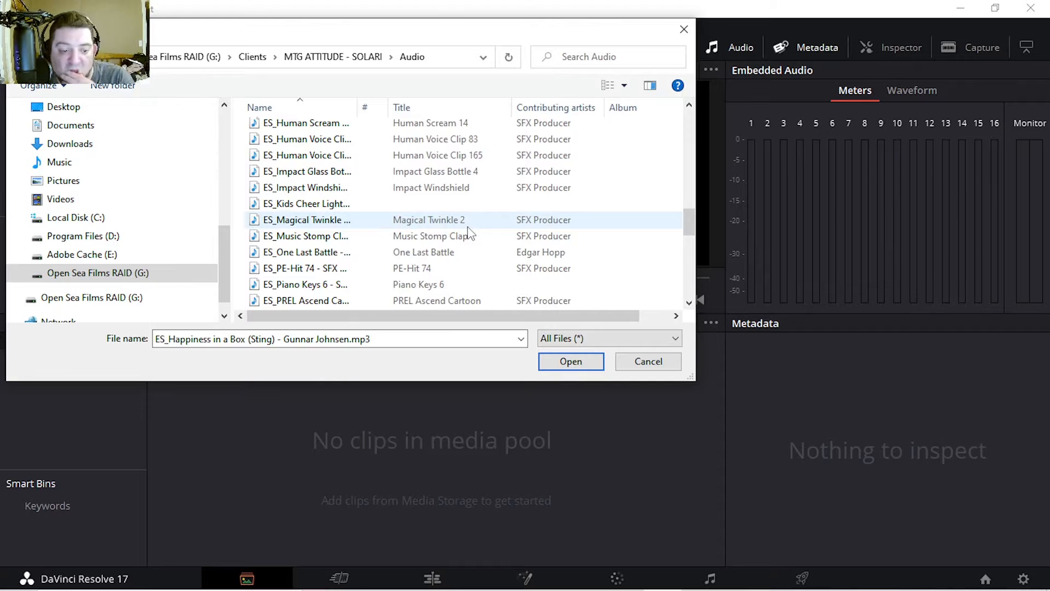
{"action": "scroll", "coordinate": [469, 233], "scroll_direction": "down", "scroll_amount": 5}
{"action": "left_click", "coordinate": [357, 206]}
{"action": "left_click", "coordinate": [569, 360]}
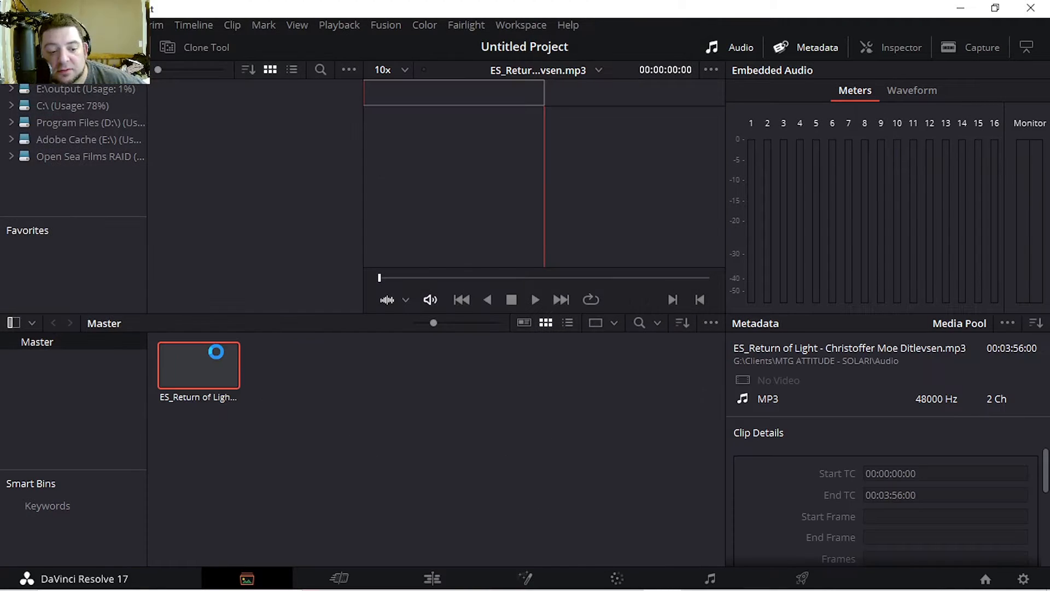
Import 2021_08_11_16_04_36_Cache_1.mp4, 2021_08_11_16_04_36_Cache_2.mp4 and 2021_08_18_14_54_41_Cache.mp4 from the Drone folder inside footage folder on drive G.
{"action": "right_click", "coordinate": [332, 406]}
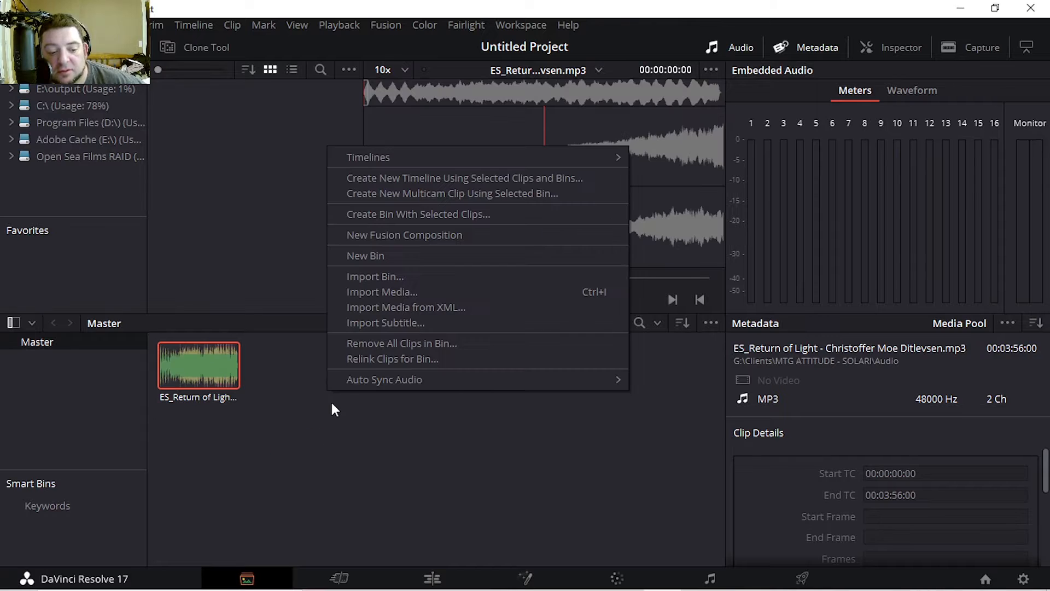
{"action": "left_click", "coordinate": [388, 291]}
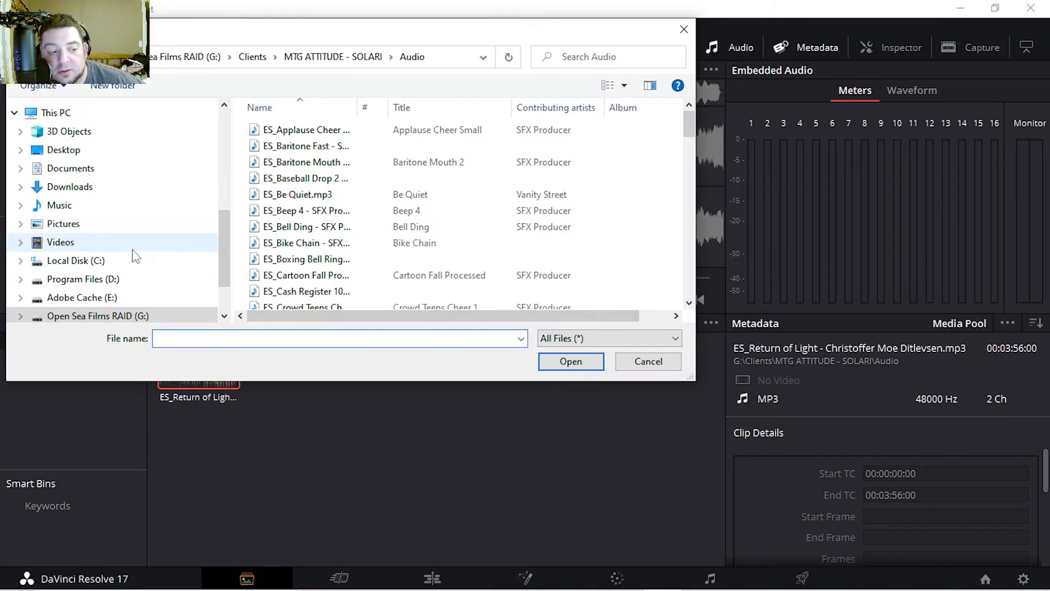
{"action": "scroll", "coordinate": [127, 279], "scroll_direction": "down", "scroll_amount": 1}
{"action": "left_click", "coordinate": [123, 297]}
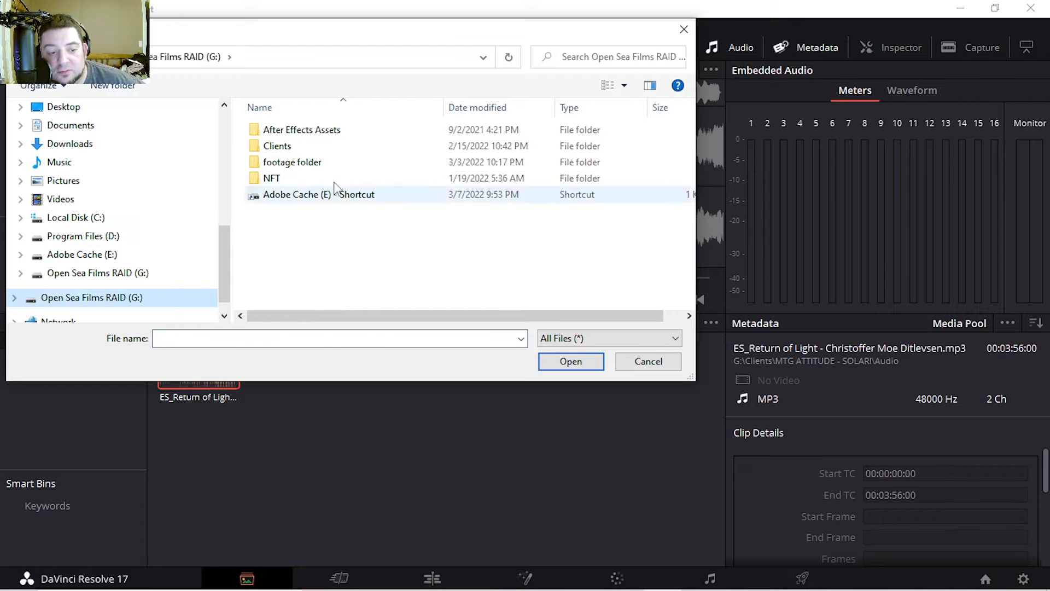
{"action": "left_click", "coordinate": [323, 163]}
{"action": "double_click", "coordinate": [323, 163]}
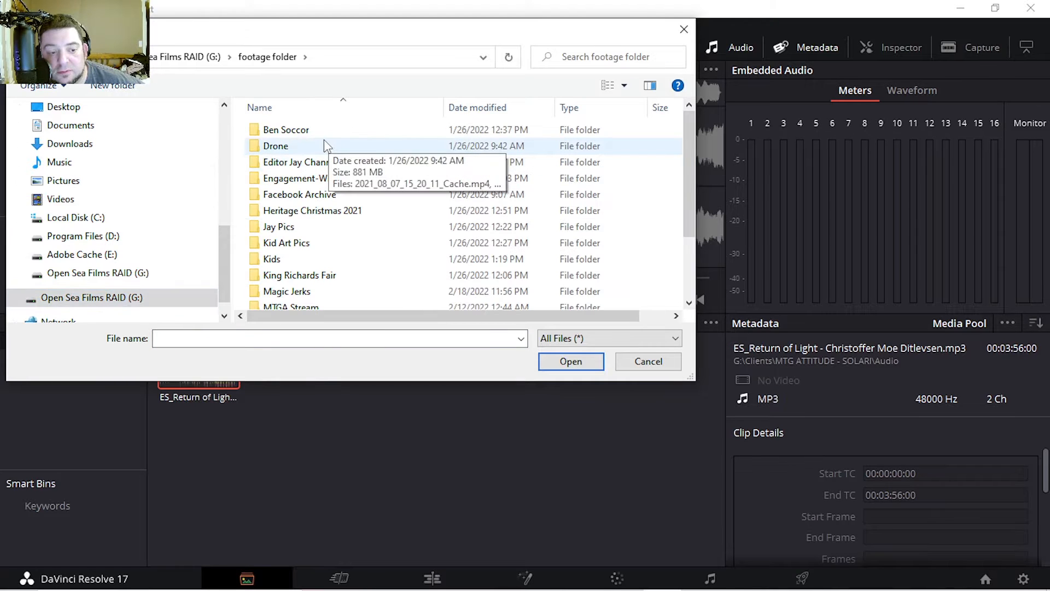
{"action": "double_click", "coordinate": [324, 145]}
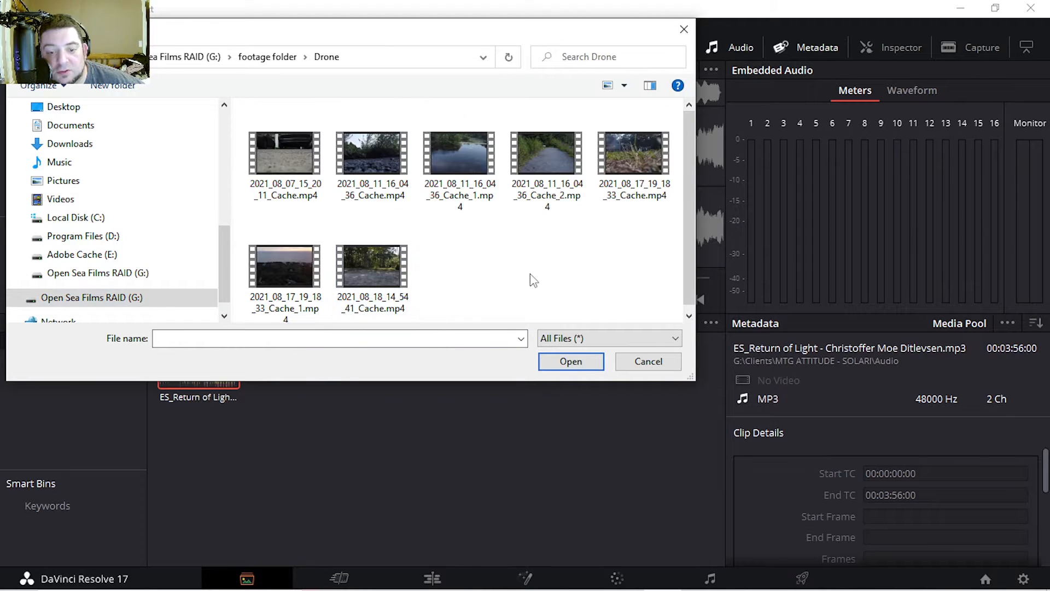
{"action": "left_click", "coordinate": [462, 190]}
{"action": "left_click", "coordinate": [564, 182], "text": "ctrl"}
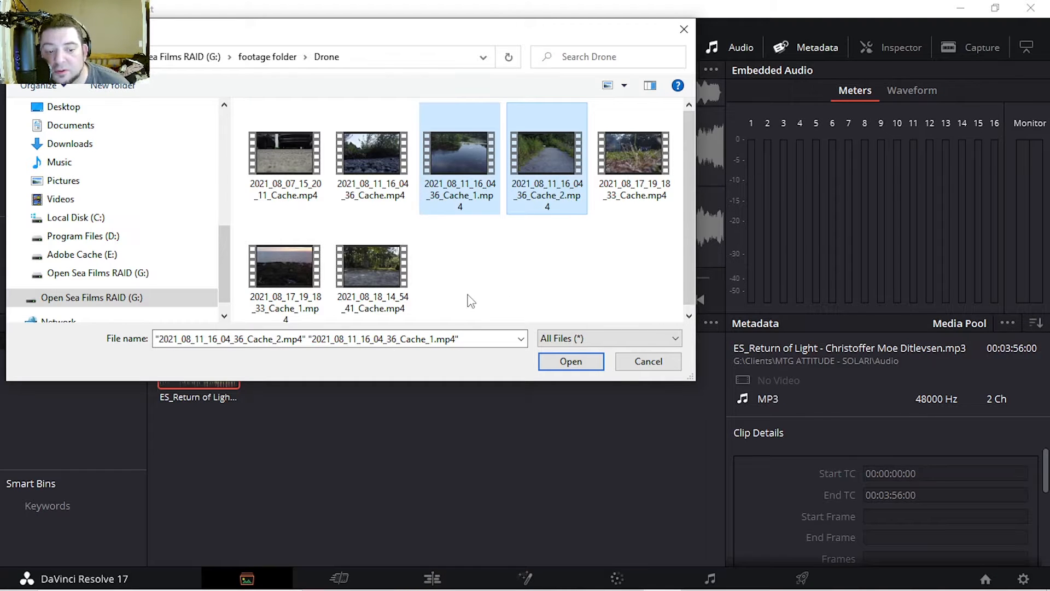
{"action": "left_click", "coordinate": [366, 271], "text": "ctrl"}
{"action": "left_click", "coordinate": [556, 361]}
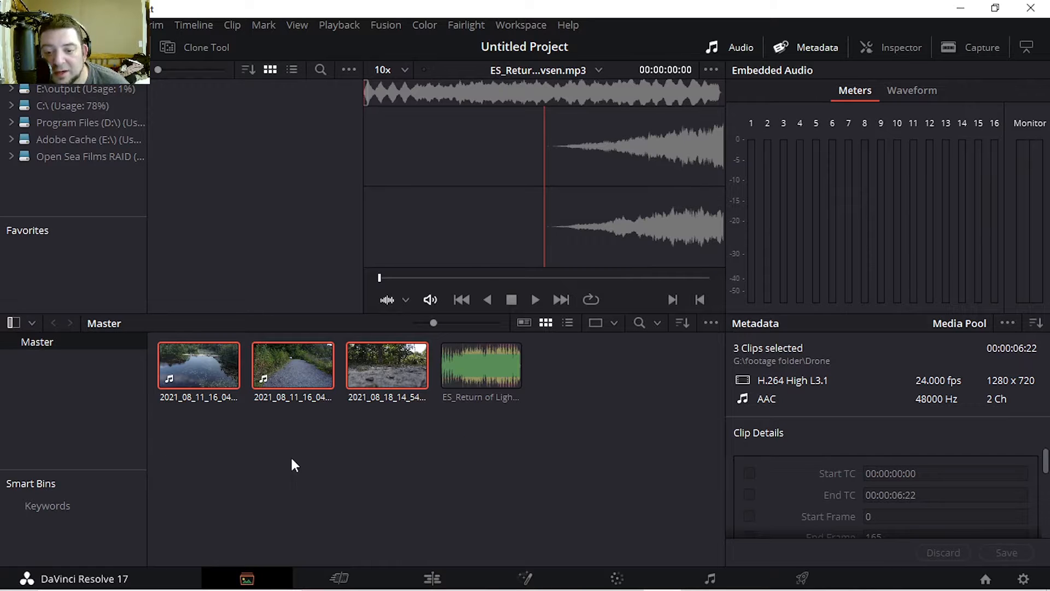
Switch to the Edit page and collapse the Titles group above Fusion Titles in the effects library.
{"action": "left_click", "coordinate": [340, 578]}
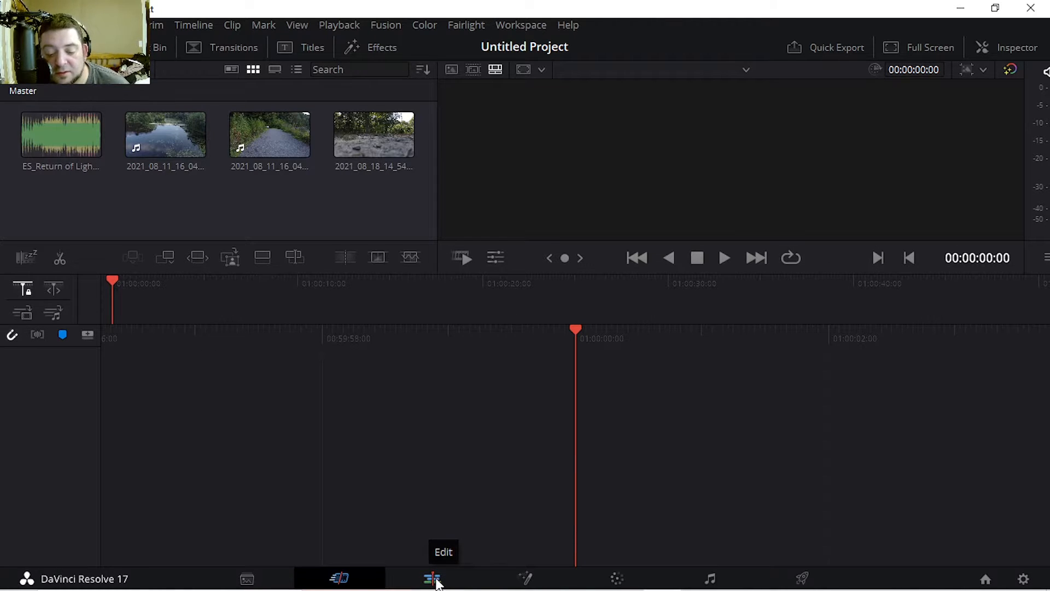
{"action": "left_click", "coordinate": [433, 579]}
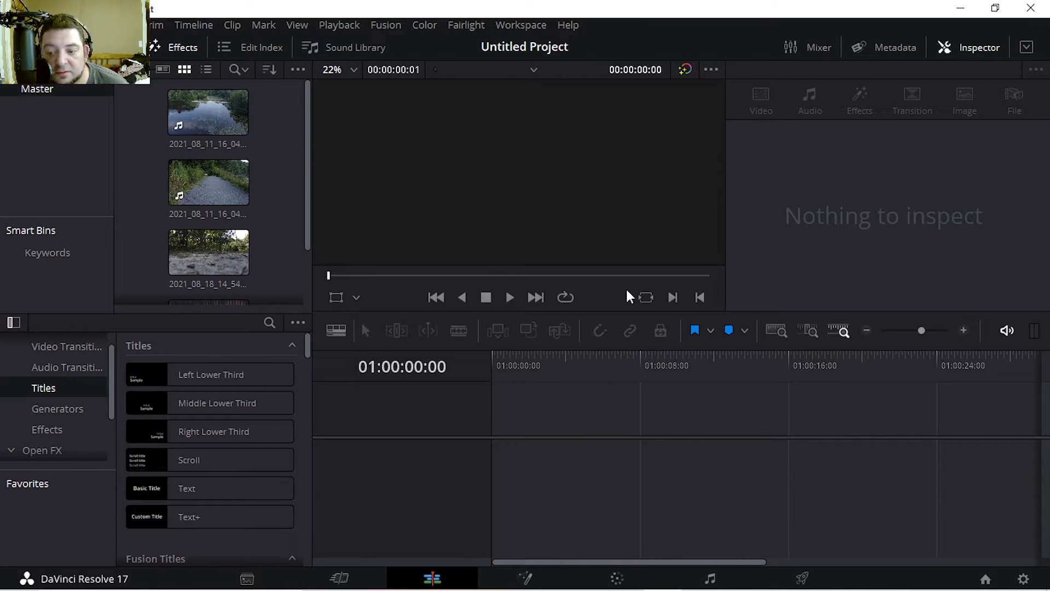
{"action": "left_click", "coordinate": [292, 345]}
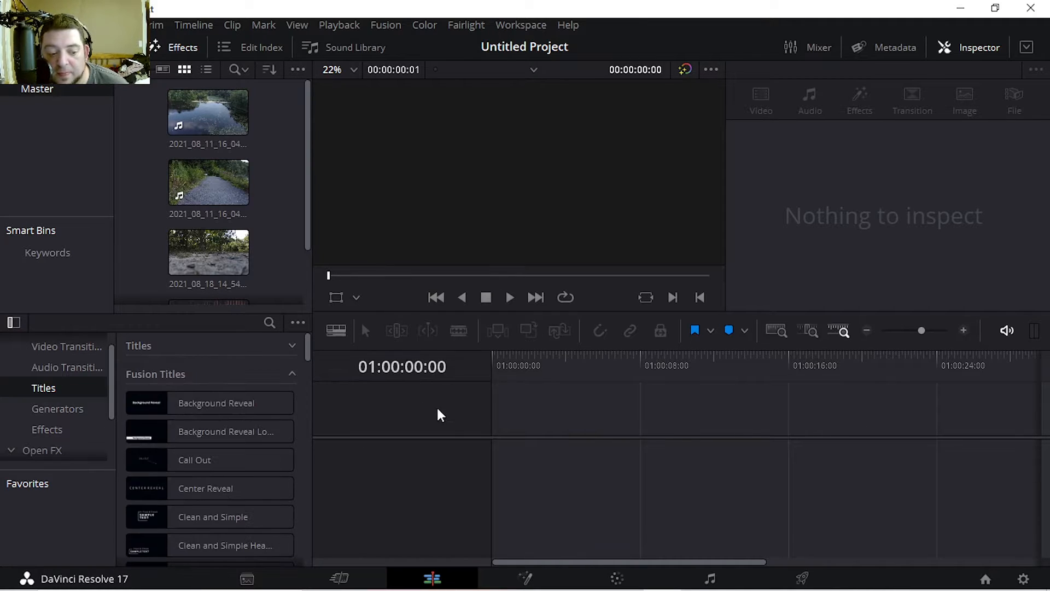
{"action": "left_click", "coordinate": [292, 345]}
{"action": "left_click", "coordinate": [291, 345]}
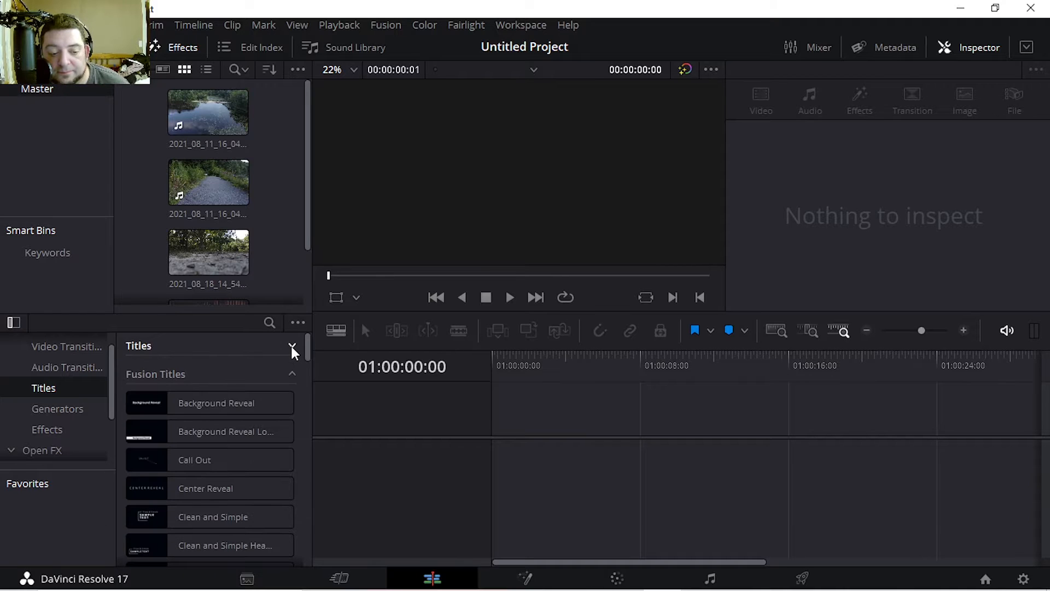
Preview the lake clip 2021_08_11_16_04_36_Cache_1.mp4 and place it at the start of a new timeline.
{"action": "left_click", "coordinate": [234, 123]}
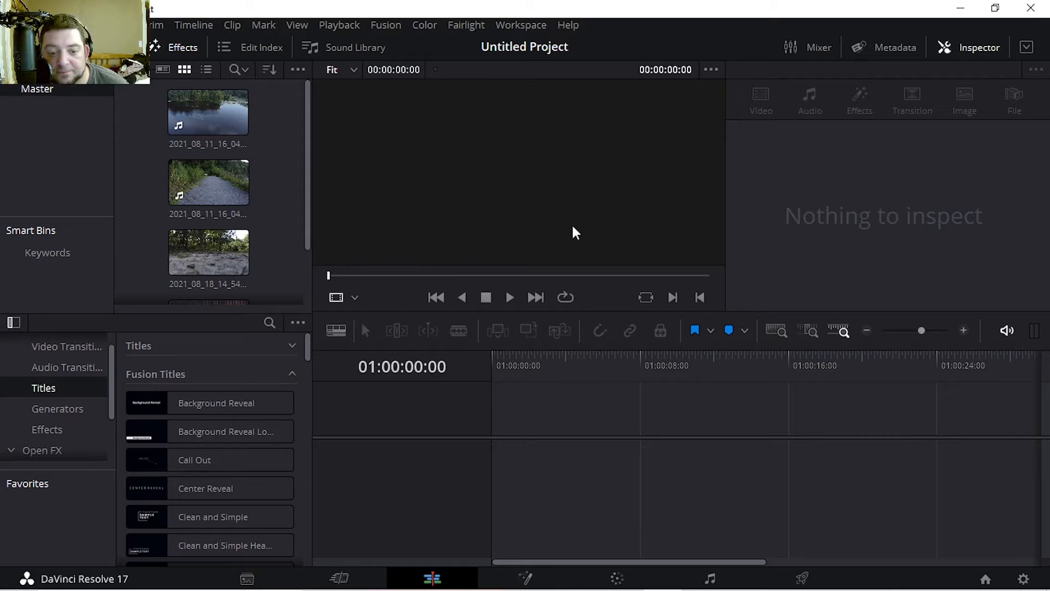
{"action": "double_click", "coordinate": [225, 132]}
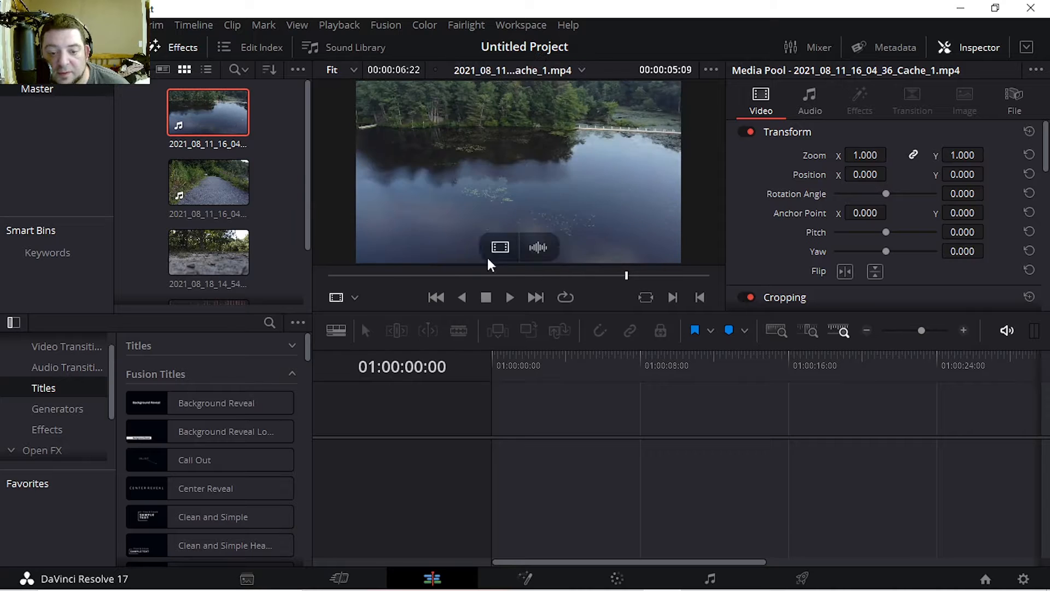
{"action": "left_click_drag", "start_coordinate": [613, 284], "coordinate": [249, 260]}
{"action": "key", "text": "space"}
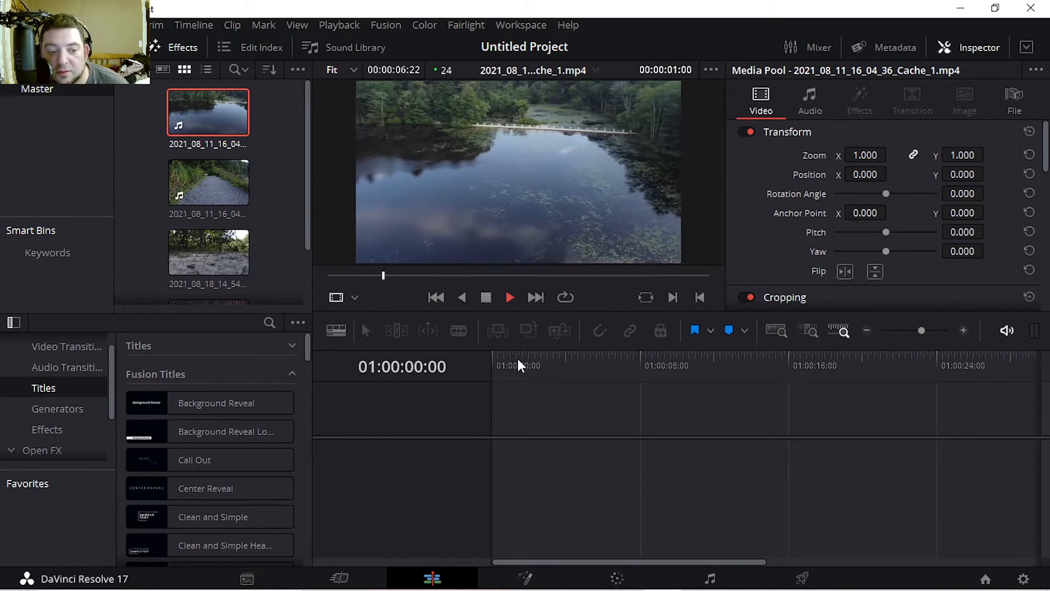
{"action": "left_click_drag", "start_coordinate": [211, 122], "coordinate": [500, 464]}
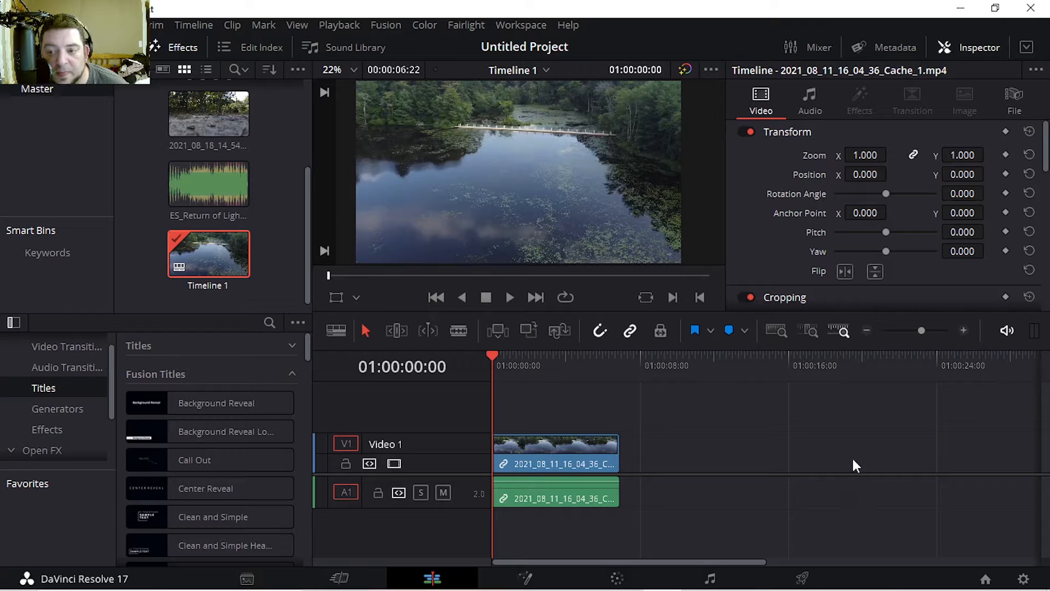
Play the lake clip on the timeline and trim its end to a duration of about 00:00:04:11.
{"action": "key", "text": "space"}
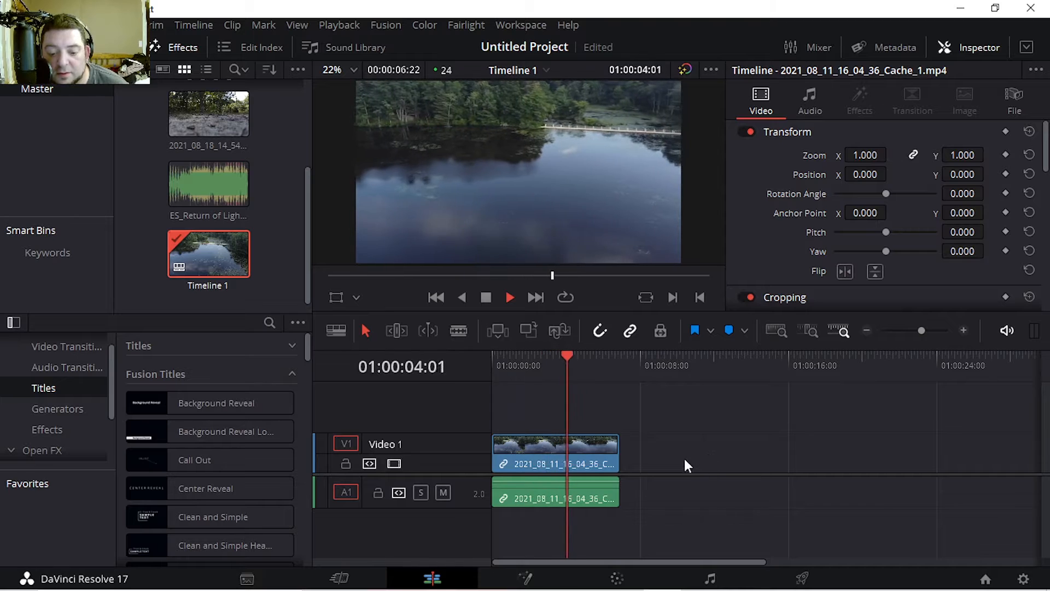
{"action": "key", "text": "space"}
{"action": "left_click_drag", "start_coordinate": [620, 452], "coordinate": [575, 454]}
{"action": "left_click", "coordinate": [674, 473]}
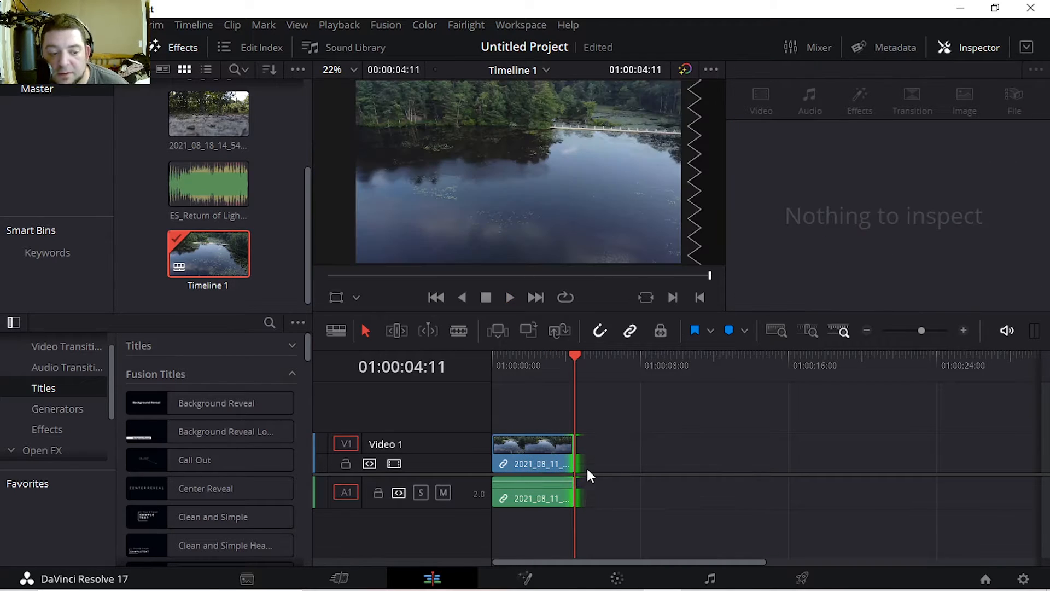
Mark the range from about 00:01:00:14 to 00:01:15:18 in 2021_08_18_14_54_41_Cache.mp4 and place it directly after the lake clip on the timeline.
{"action": "left_click", "coordinate": [211, 110]}
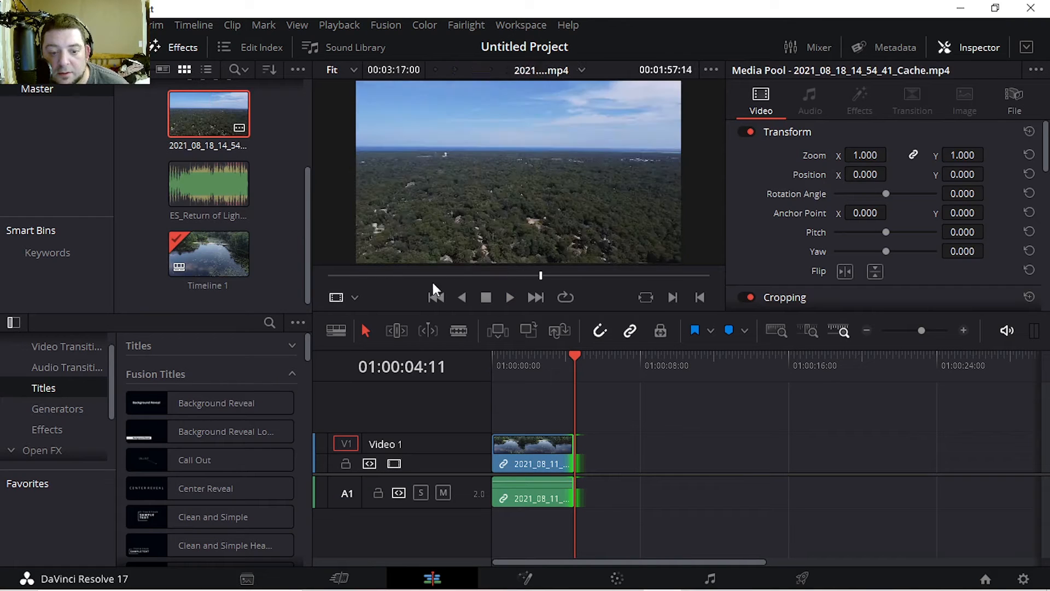
{"action": "left_click_drag", "start_coordinate": [563, 275], "coordinate": [446, 274]}
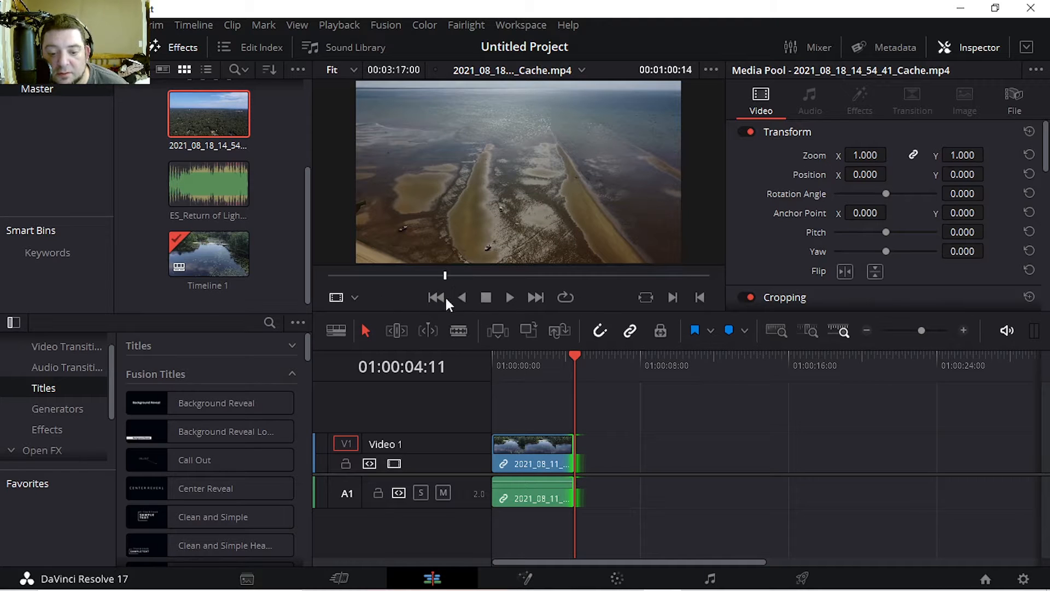
{"action": "left_click", "coordinate": [672, 297]}
{"action": "left_click_drag", "start_coordinate": [445, 275], "coordinate": [475, 276]}
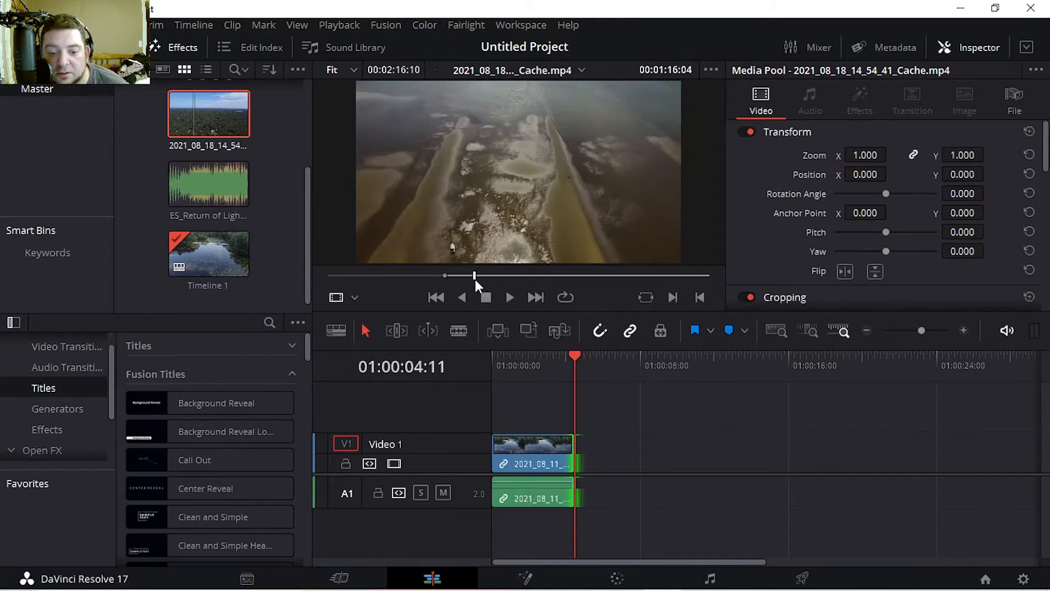
{"action": "left_click", "coordinate": [700, 298]}
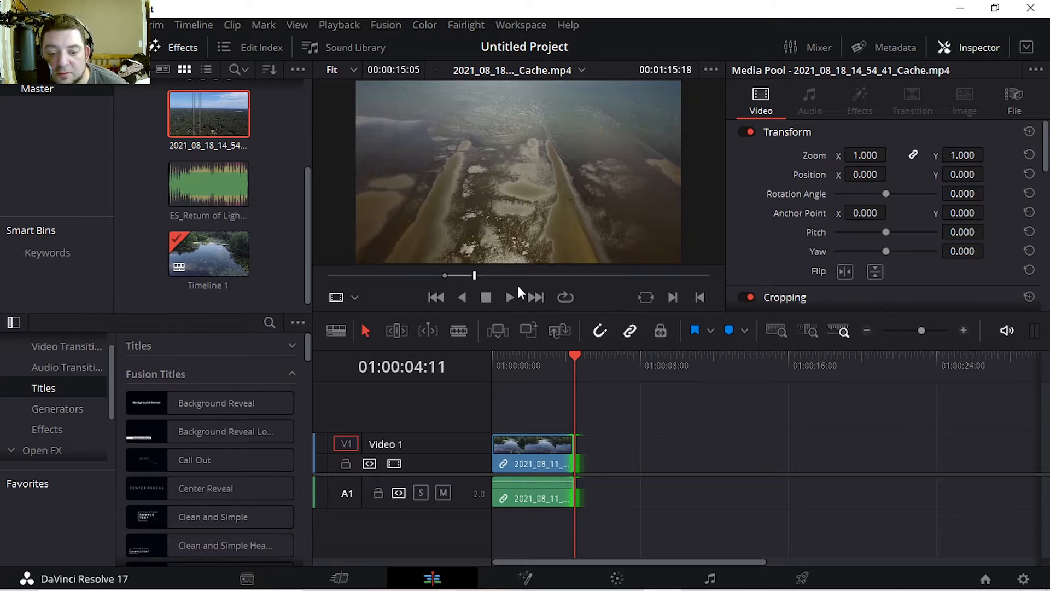
{"action": "left_click_drag", "start_coordinate": [513, 219], "coordinate": [581, 471]}
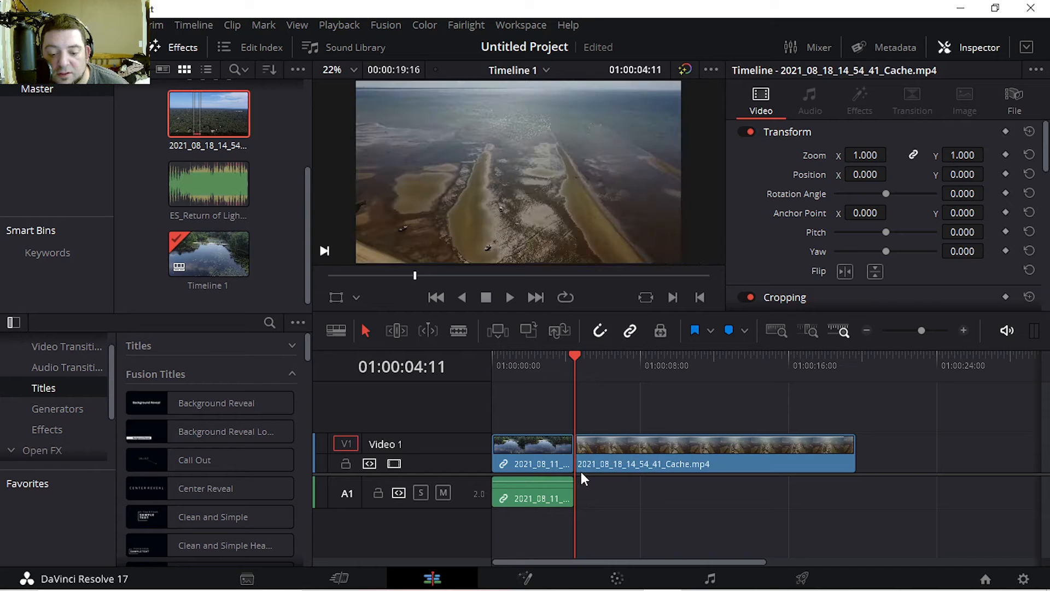
Trim the end of the second clip to bring the timeline to about 00:00:10:21, and play the edit from the start.
{"action": "key", "text": "space"}
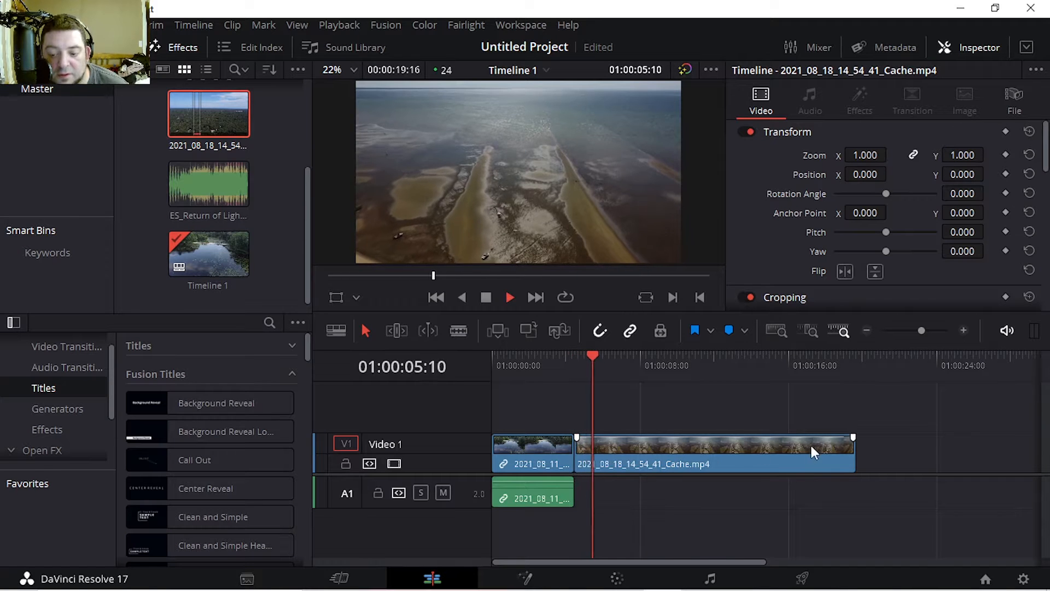
{"action": "left_click_drag", "start_coordinate": [852, 455], "coordinate": [693, 462]}
{"action": "key", "text": "space"}
{"action": "key", "text": "Home"}
{"action": "key", "text": "space"}
{"action": "left_click", "coordinate": [554, 455]}
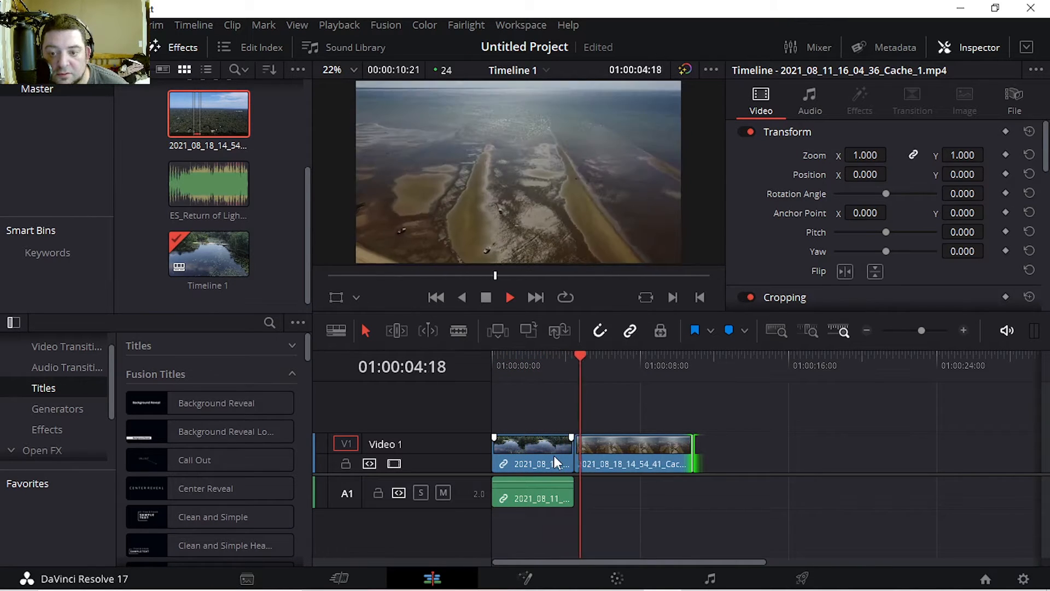
Add a Blur Dissolve video transition between the lake clip and the second clip, and play the timeline from about 01:00:03:00.
{"action": "left_click_drag", "start_coordinate": [593, 359], "coordinate": [548, 366]}
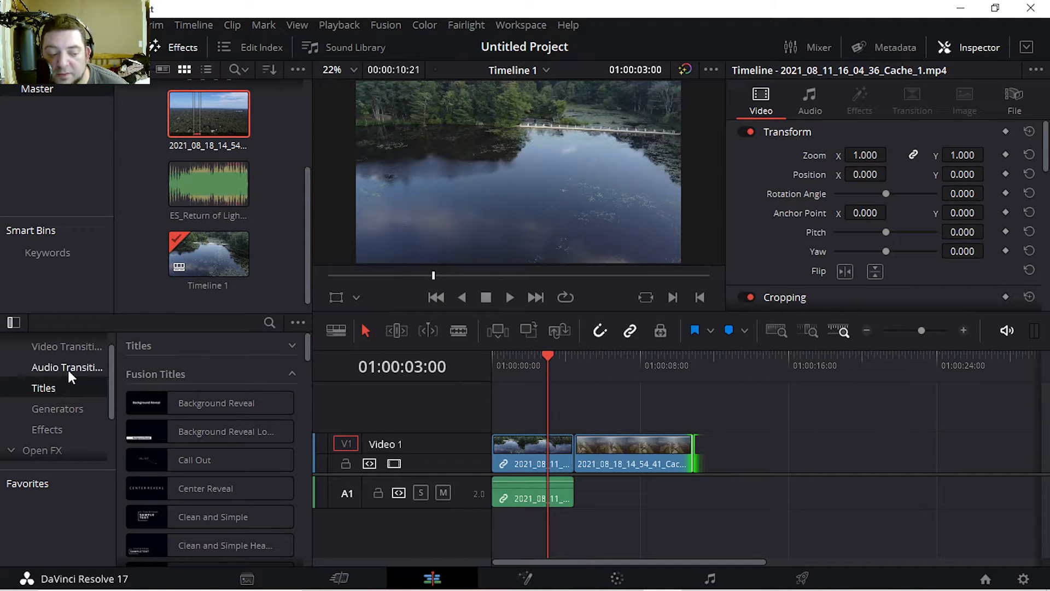
{"action": "left_click", "coordinate": [75, 349]}
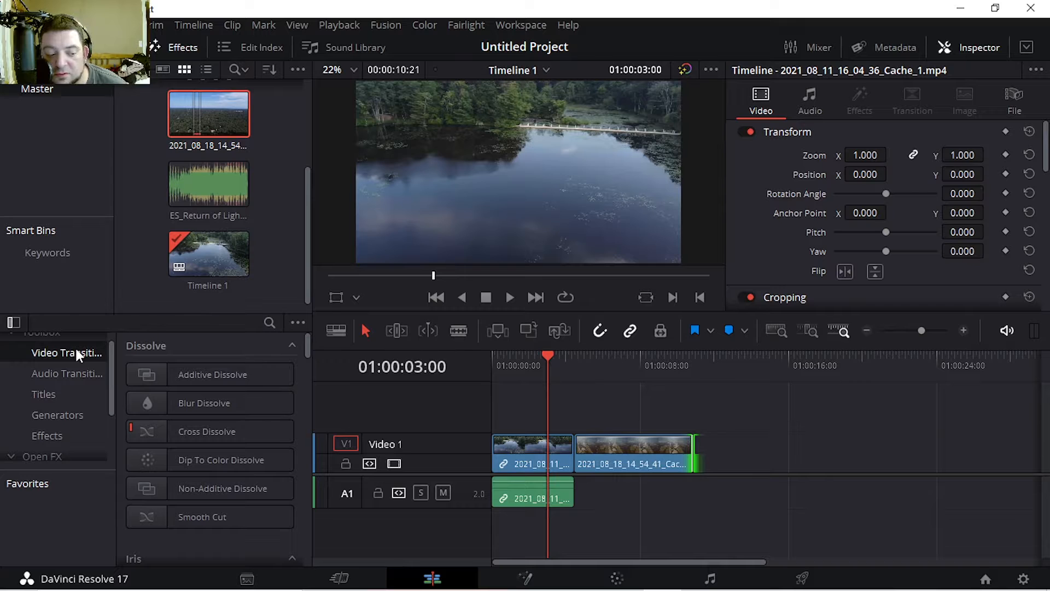
{"action": "left_click", "coordinate": [216, 376]}
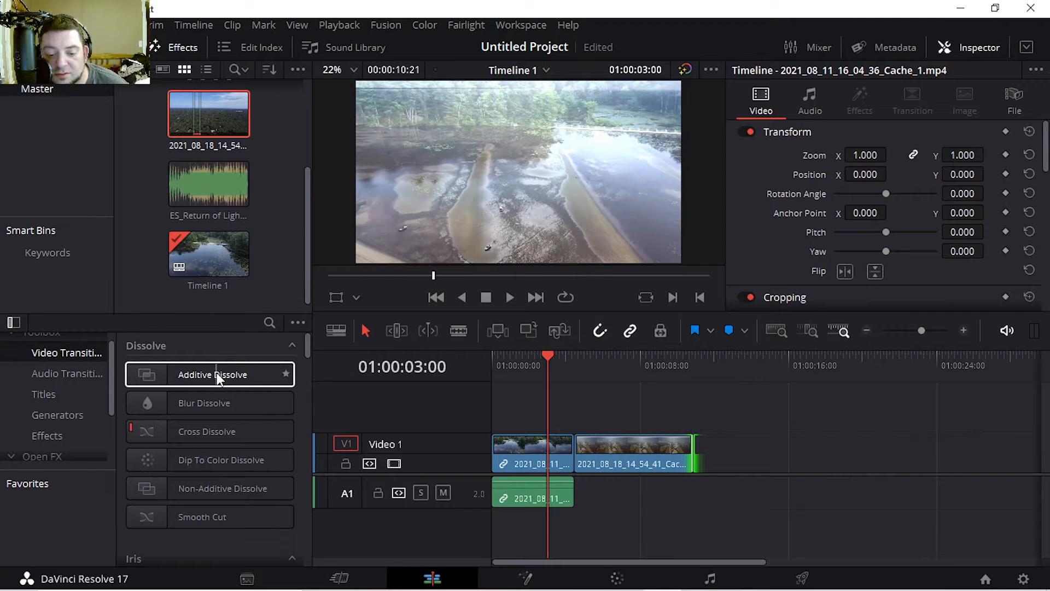
{"action": "left_click", "coordinate": [217, 376]}
{"action": "left_click", "coordinate": [205, 404]}
{"action": "left_click_drag", "start_coordinate": [205, 404], "coordinate": [573, 462]}
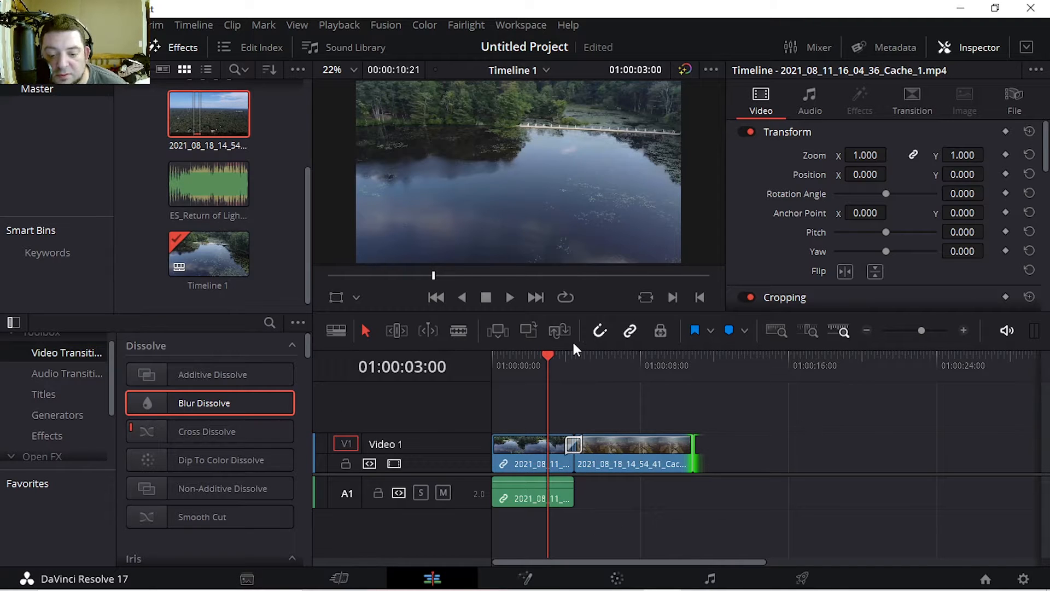
{"action": "key", "text": "space"}
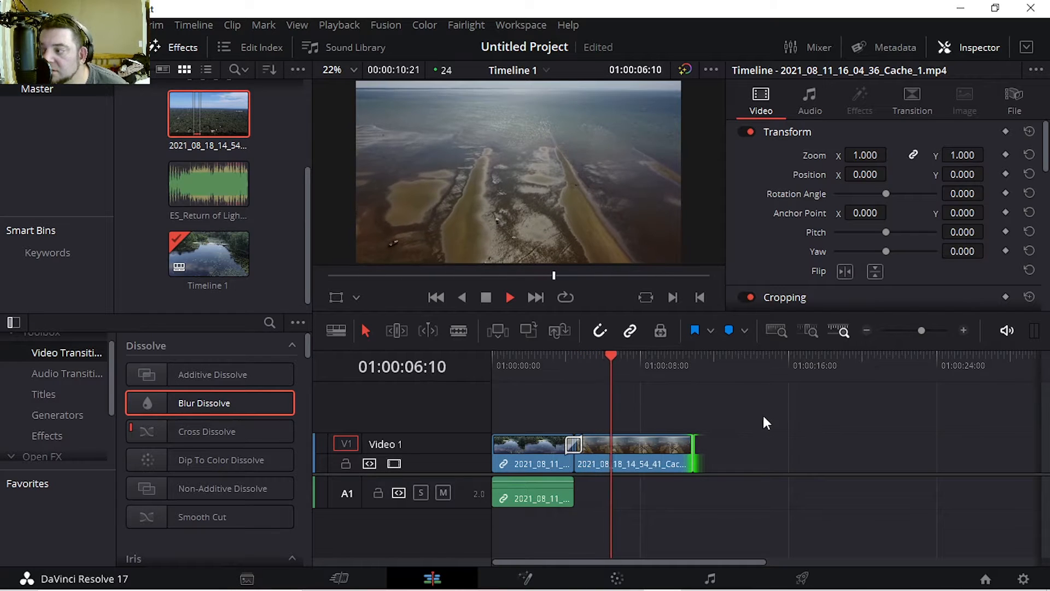
{"action": "key", "text": "space"}
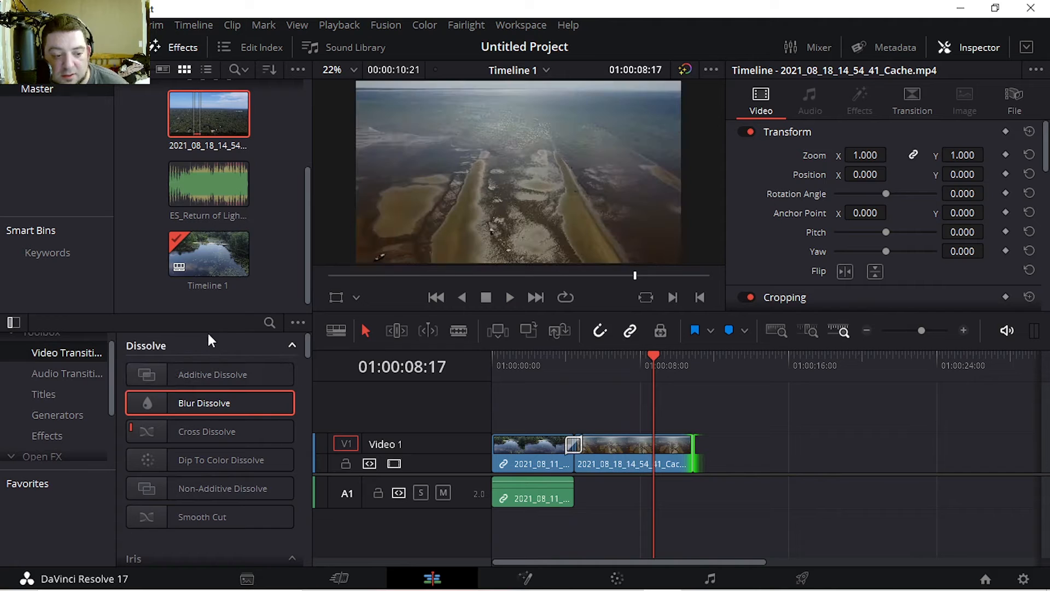
{"action": "key", "text": "space"}
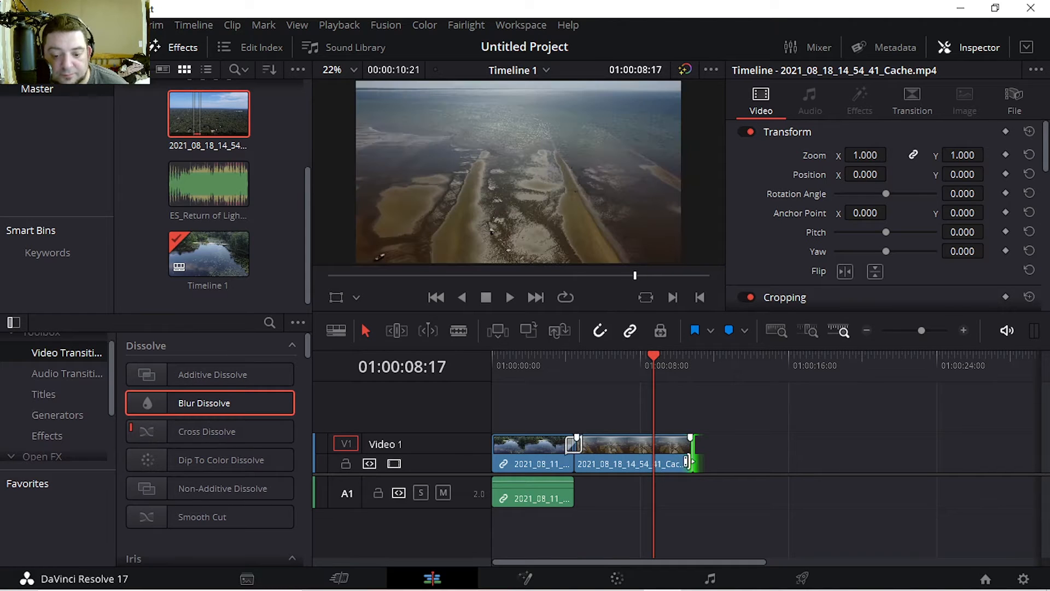
{"action": "key", "text": "space"}
Mark a range of about 00:00:01:18 starting at 00:00:01:13 in 2021_08_11_16_04_36_Cache_2.mp4 and place it at the end of the timeline.
{"action": "scroll", "coordinate": [187, 252], "scroll_direction": "up", "scroll_amount": 1}
{"action": "scroll", "coordinate": [189, 249], "scroll_direction": "up", "scroll_amount": 1}
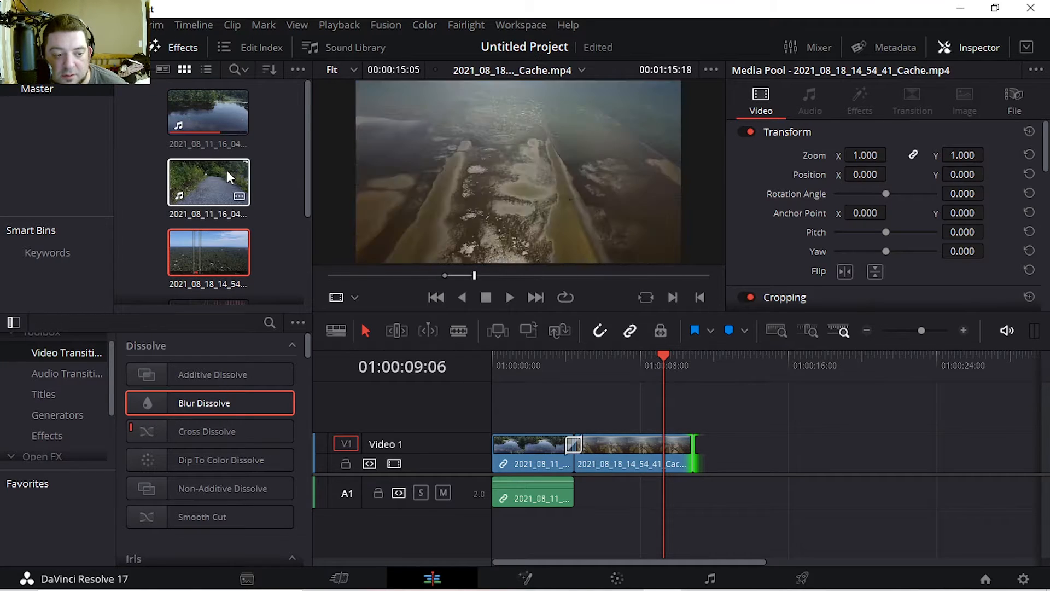
{"action": "mouse_move", "coordinate": [454, 275]}
{"action": "left_mouse_down"}
{"action": "mouse_move", "coordinate": [384, 280]}
{"action": "mouse_move", "coordinate": [488, 278]}
{"action": "mouse_move", "coordinate": [464, 288]}
{"action": "left_mouse_up"}
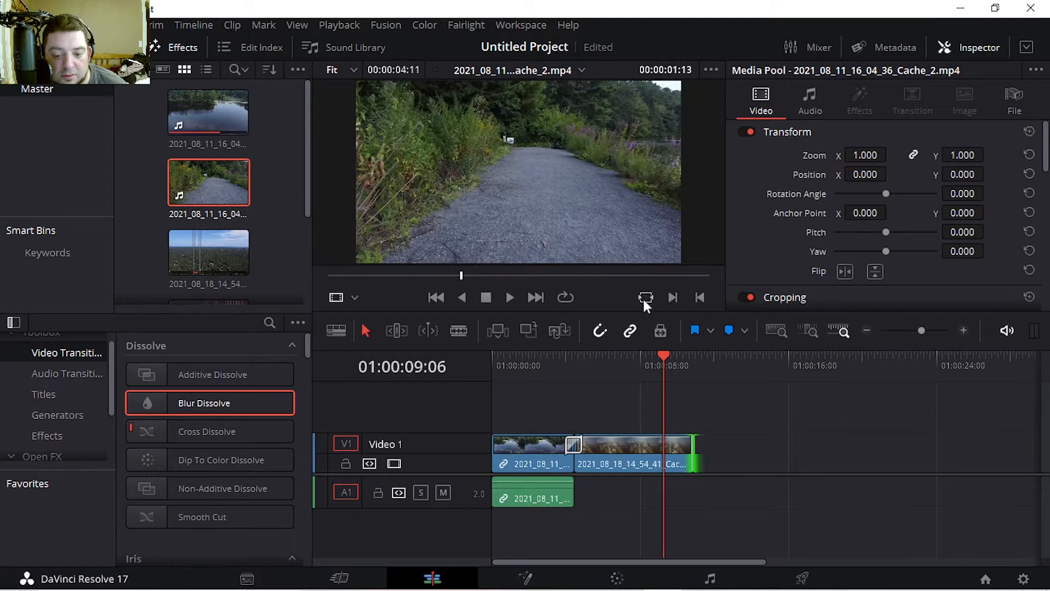
{"action": "key", "text": "i"}
{"action": "left_click_drag", "start_coordinate": [469, 280], "coordinate": [608, 280]}
{"action": "left_click", "coordinate": [700, 297]}
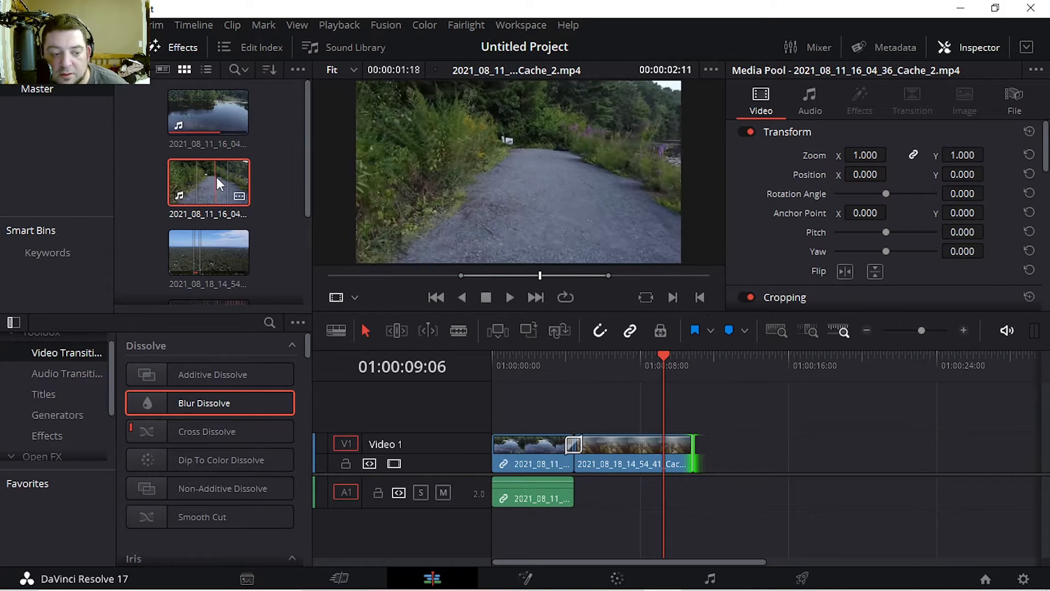
{"action": "left_click_drag", "start_coordinate": [218, 185], "coordinate": [709, 457]}
Add a Cross Dissolve between the second clip and the path clip, and play back across that cut.
{"action": "key", "text": "space"}
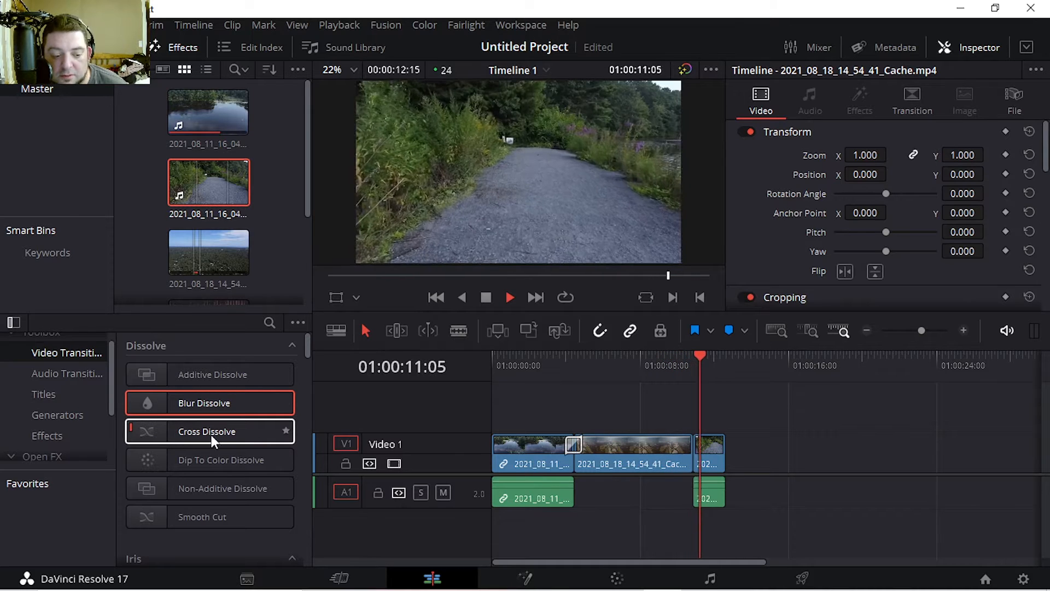
{"action": "left_click_drag", "start_coordinate": [211, 435], "coordinate": [693, 448]}
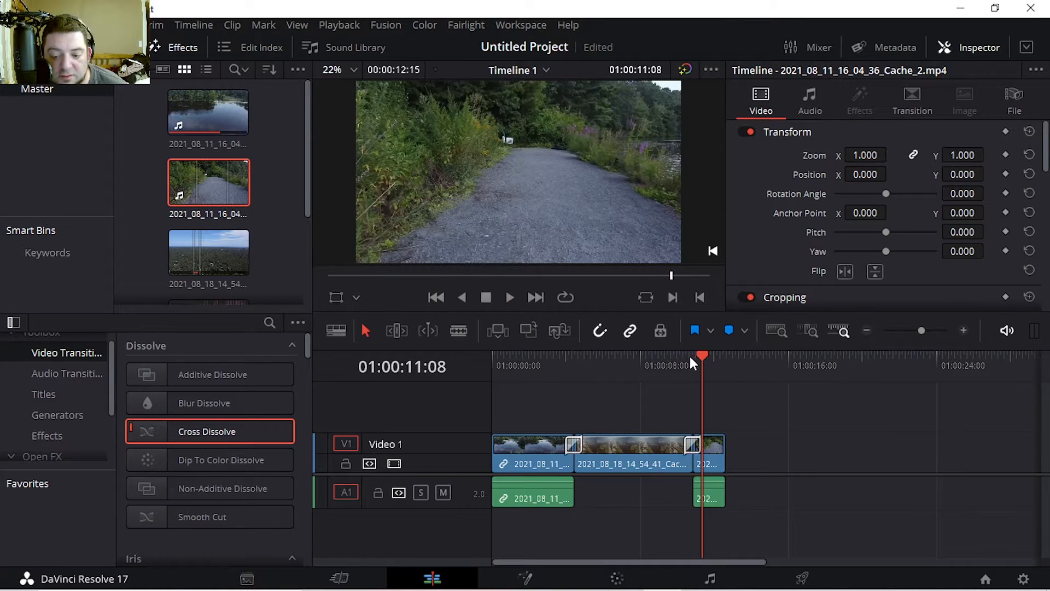
{"action": "left_click", "coordinate": [691, 358]}
{"action": "key", "text": "space"}
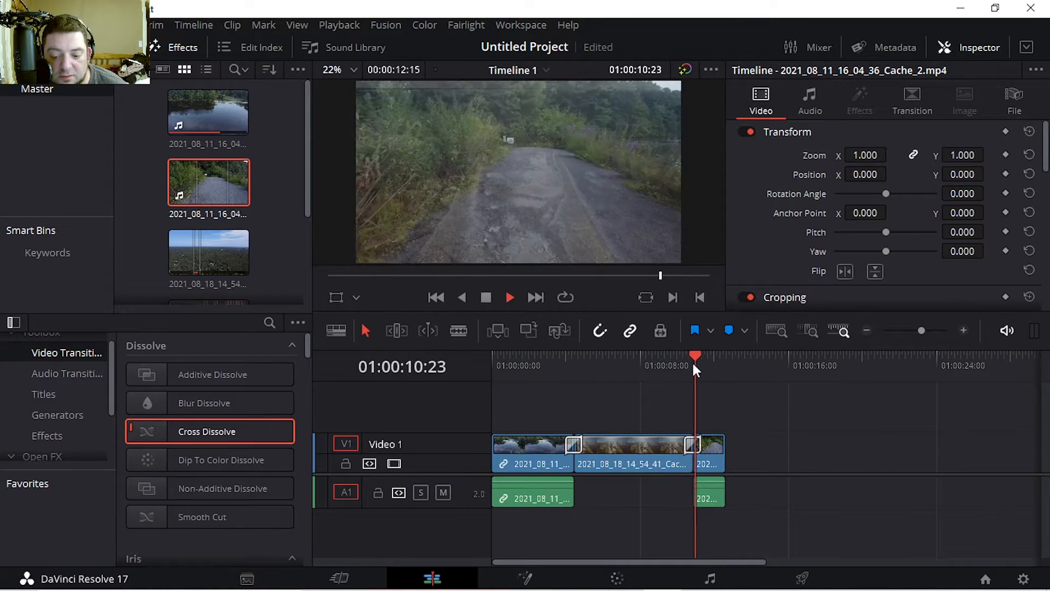
{"action": "left_click", "coordinate": [680, 362]}
{"action": "key", "text": "space"}
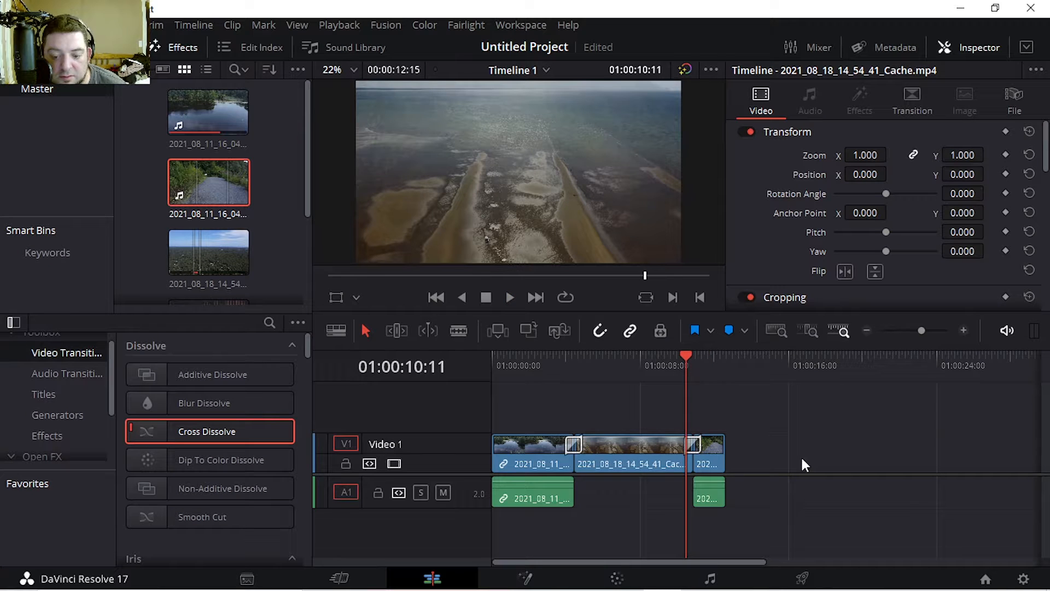
{"action": "key", "text": "space"}
{"action": "key", "text": "space"}
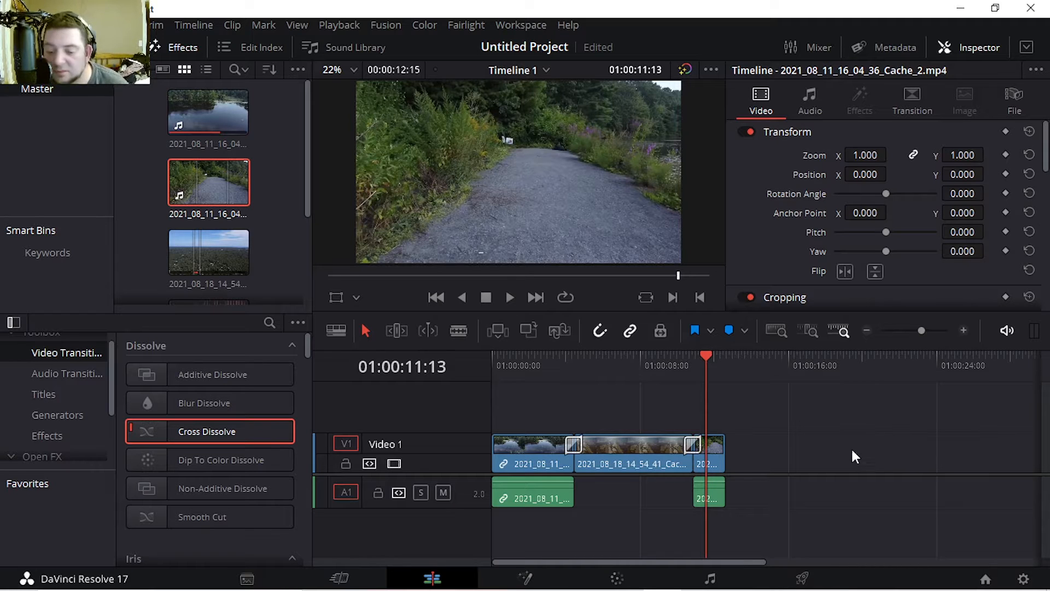
Bring up the transition settings of the Cross Dissolve before the path clip and set its duration to 37 frames (1.5 seconds).
{"action": "right_click", "coordinate": [710, 449]}
{"action": "left_click", "coordinate": [711, 463]}
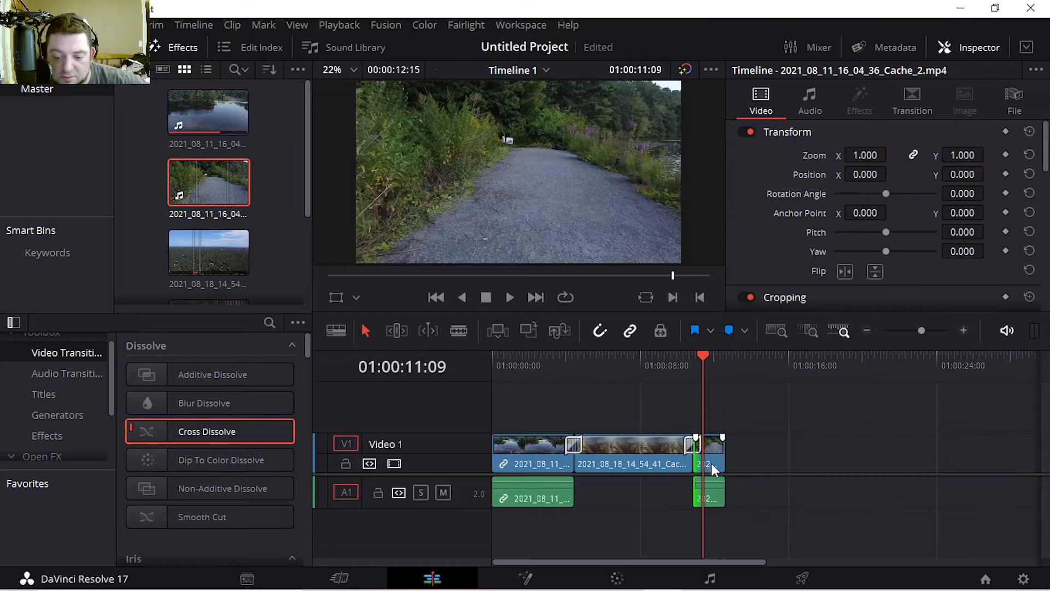
{"action": "left_click", "coordinate": [714, 498]}
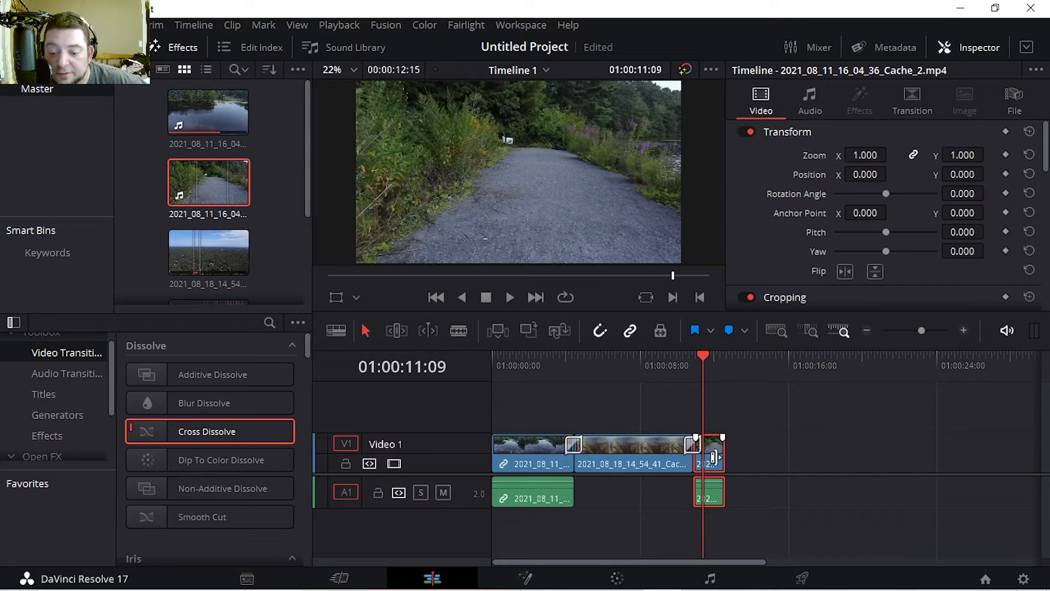
{"action": "left_click", "coordinate": [692, 446]}
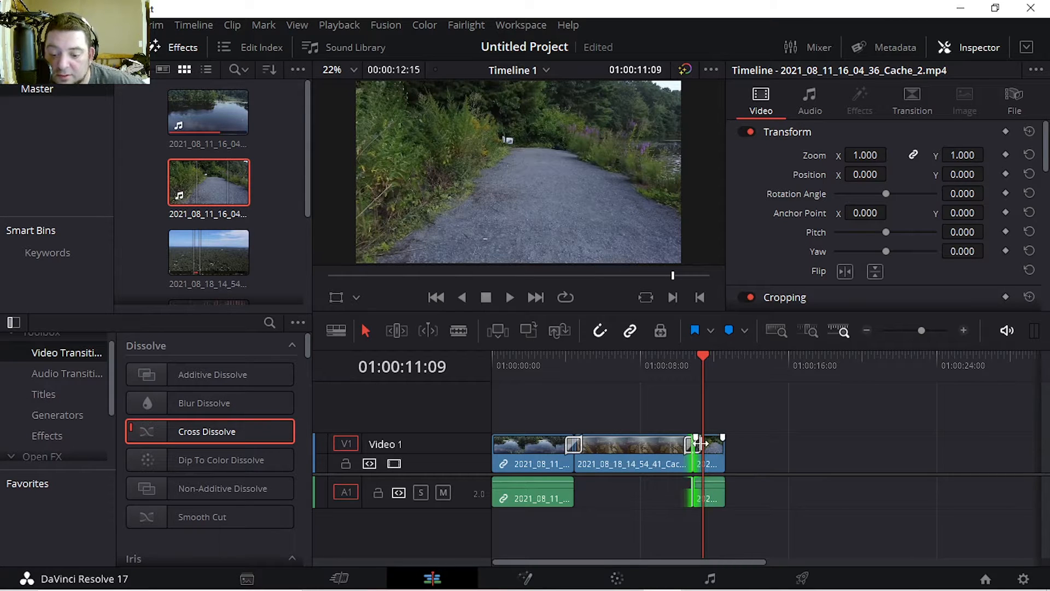
{"action": "left_click", "coordinate": [915, 100]}
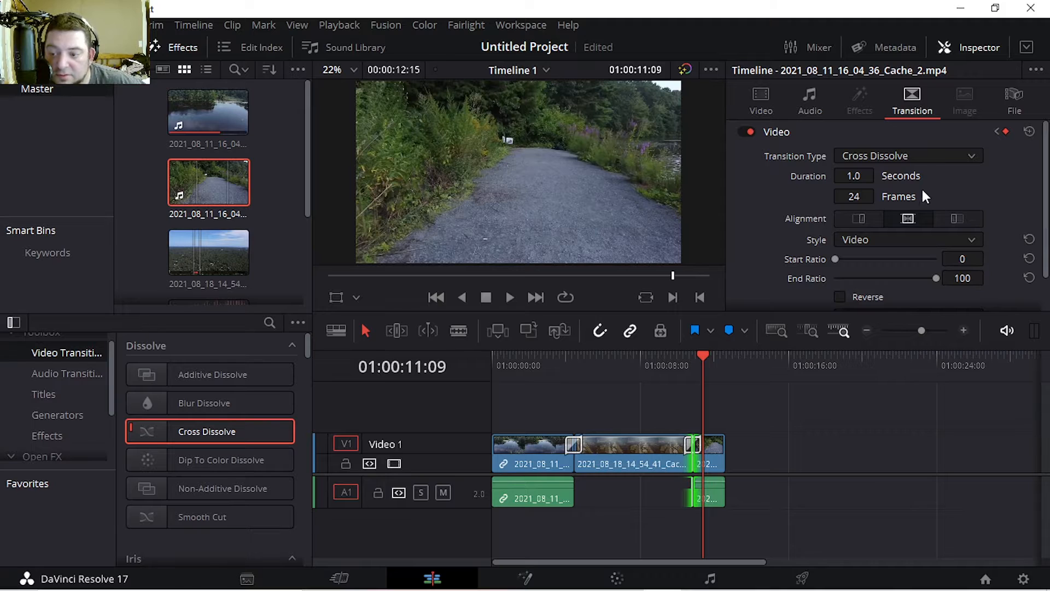
{"action": "left_click", "coordinate": [574, 449]}
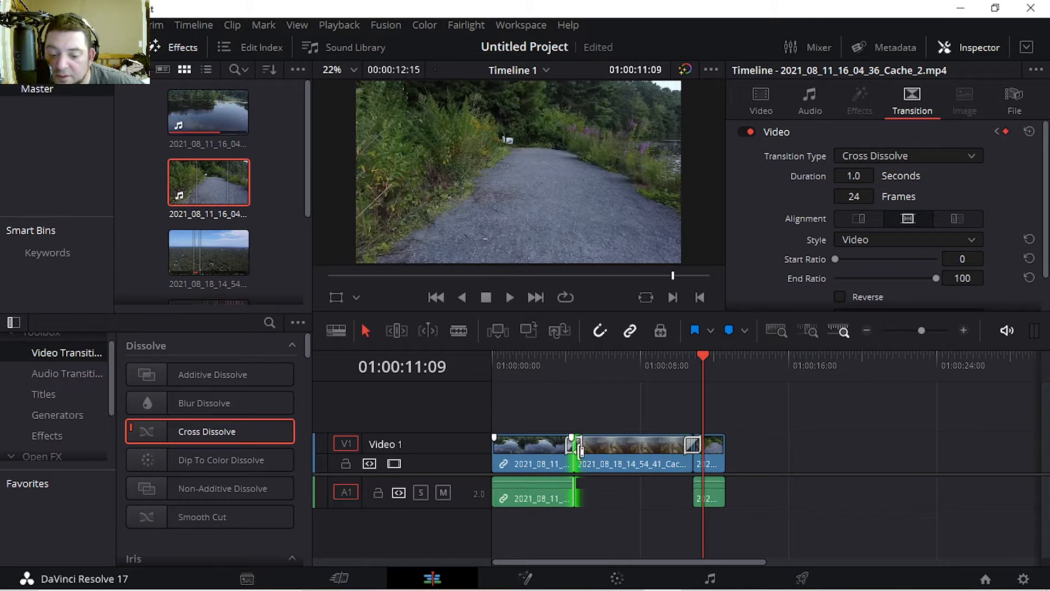
{"action": "left_click", "coordinate": [904, 152]}
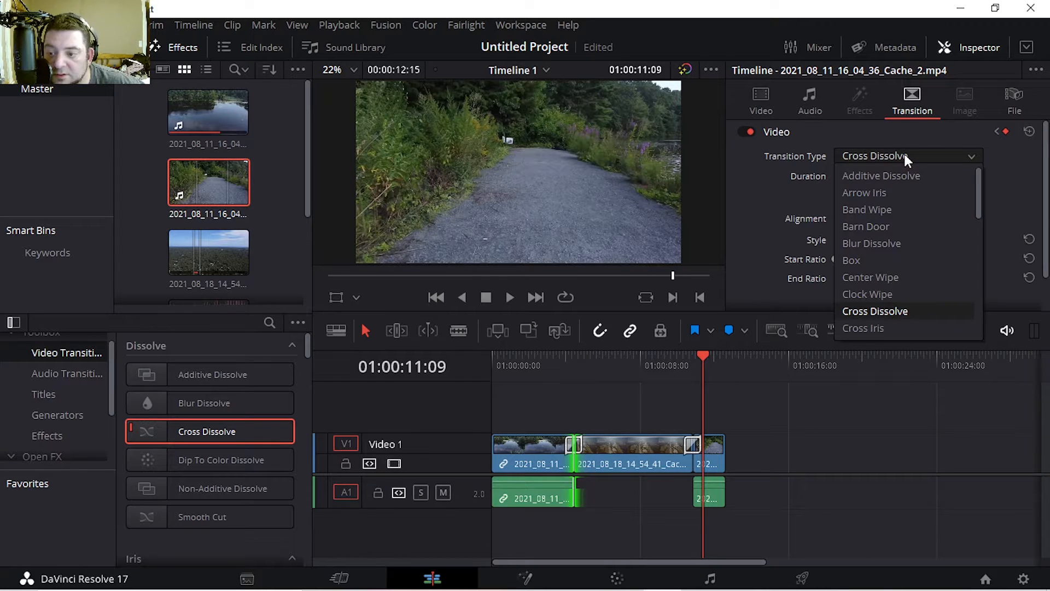
{"action": "left_click", "coordinate": [904, 152]}
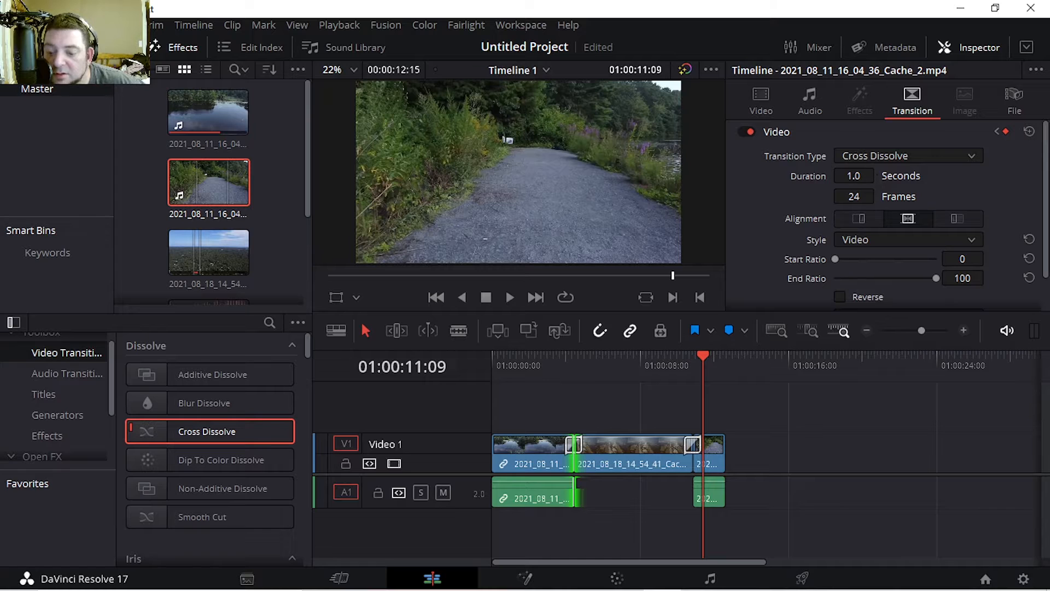
{"action": "mouse_move", "coordinate": [862, 197]}
{"action": "left_mouse_down"}
{"action": "mouse_move", "coordinate": [892, 197]}
{"action": "mouse_move", "coordinate": [871, 196]}
{"action": "left_mouse_up"}
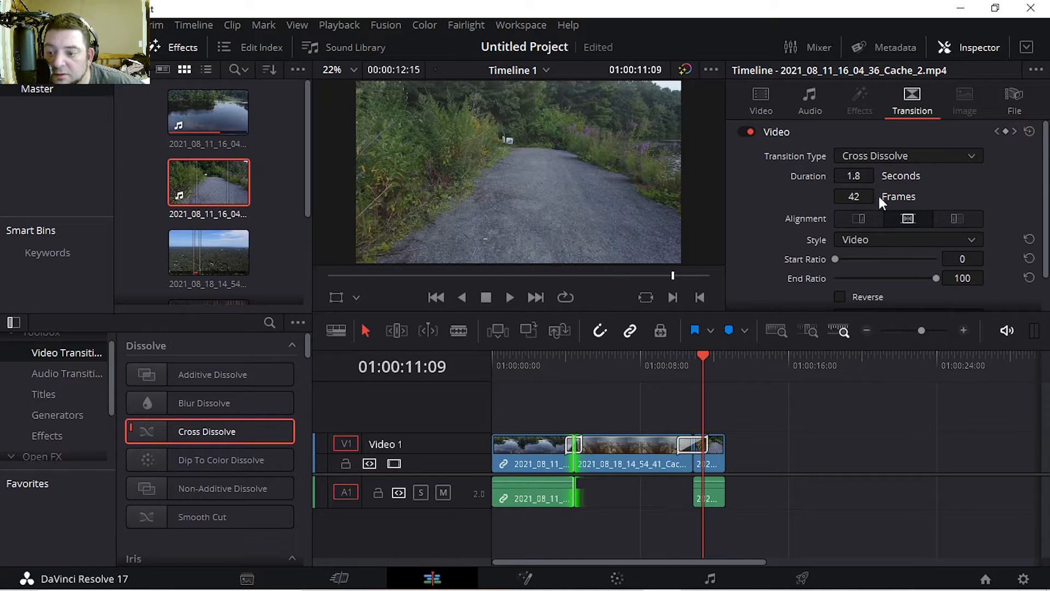
{"action": "scroll", "coordinate": [870, 196], "scroll_direction": "down", "scroll_amount": 1}
{"action": "left_click_drag", "start_coordinate": [869, 159], "coordinate": [851, 187]}
Try the three alignment options on the Cross Dissolve, ending with the transition centred on the cut.
{"action": "left_click", "coordinate": [861, 183]}
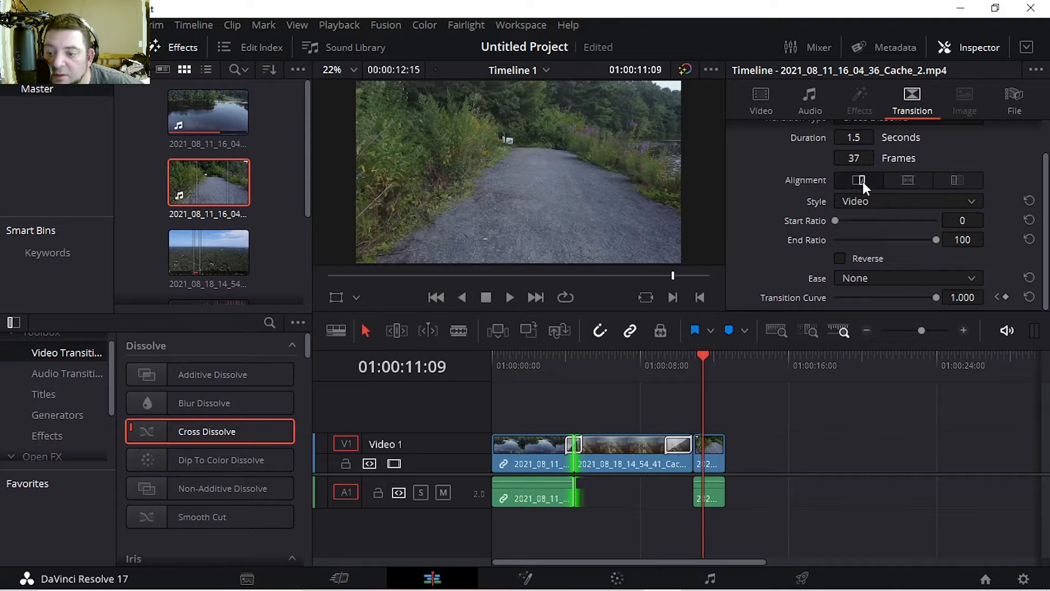
{"action": "left_click", "coordinate": [908, 181]}
{"action": "left_click", "coordinate": [865, 183]}
{"action": "left_click", "coordinate": [915, 180]}
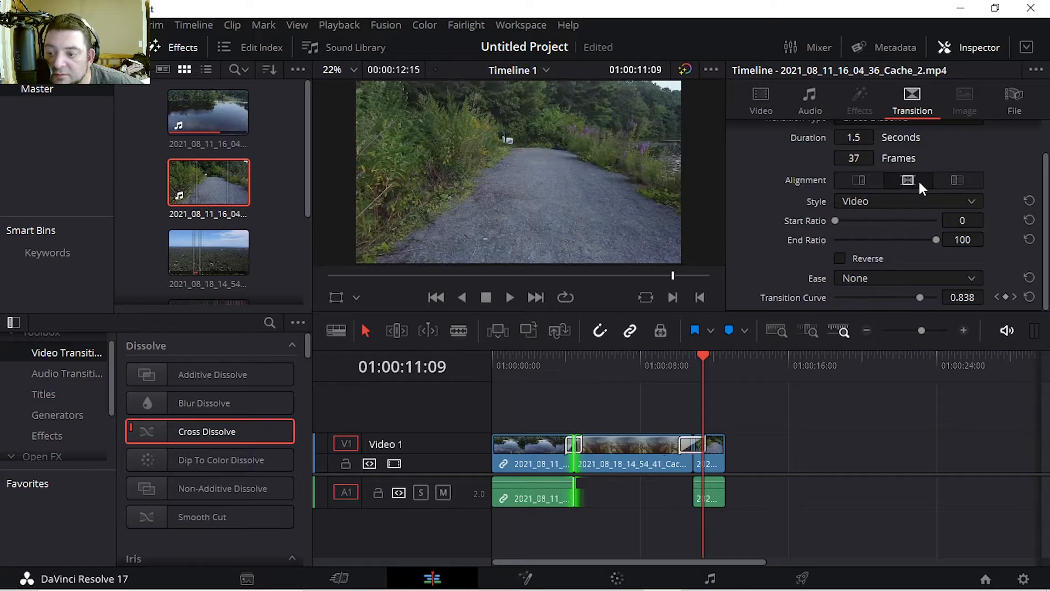
{"action": "left_click", "coordinate": [947, 181]}
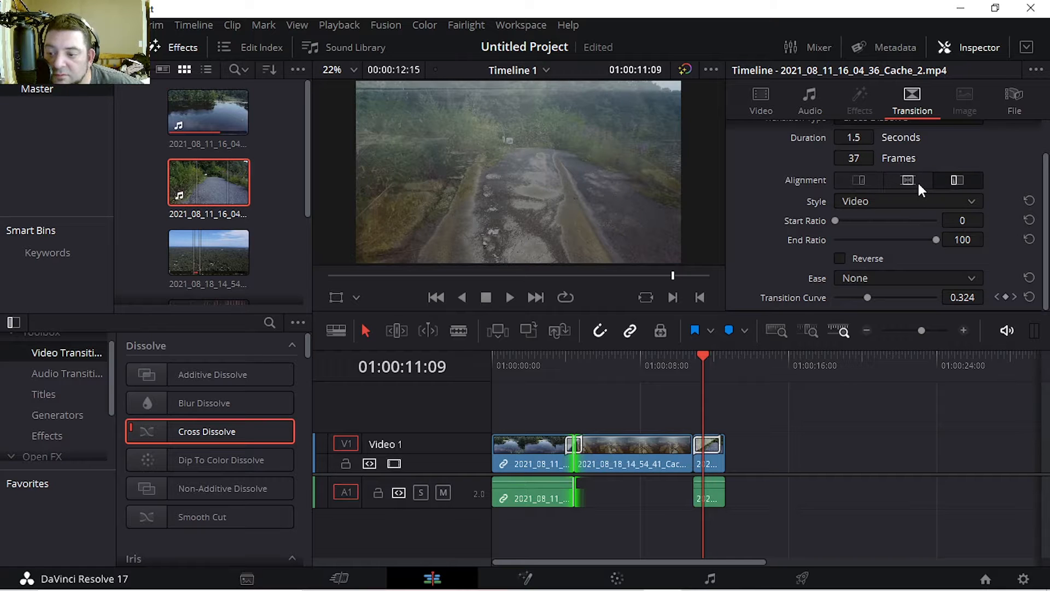
{"action": "left_click", "coordinate": [859, 180]}
{"action": "left_click", "coordinate": [908, 180]}
{"action": "left_click", "coordinate": [958, 181]}
{"action": "left_click", "coordinate": [887, 180]}
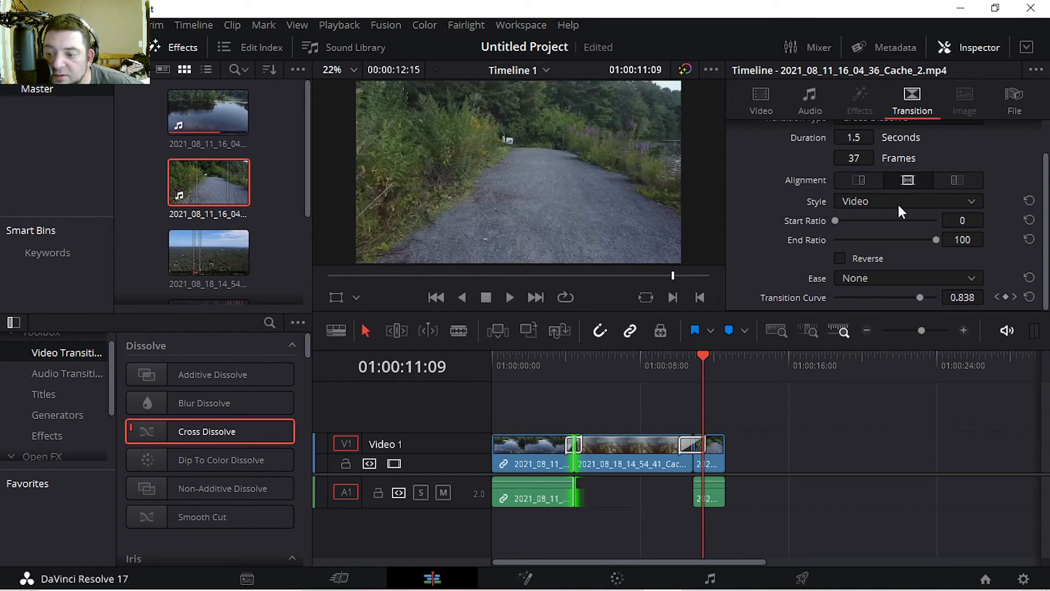
Try the Film, Additive and Subtractive styles on the Cross Dissolve before the path clip, ending on the Video style.
{"action": "left_click", "coordinate": [899, 205]}
{"action": "left_click", "coordinate": [898, 204]}
{"action": "left_click", "coordinate": [898, 205]}
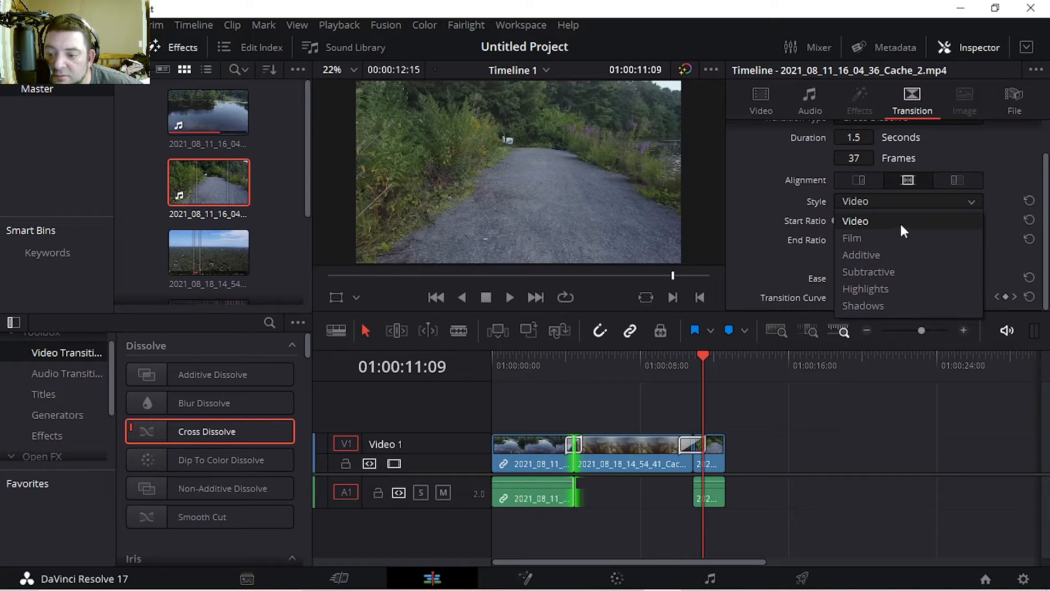
{"action": "left_click", "coordinate": [895, 239]}
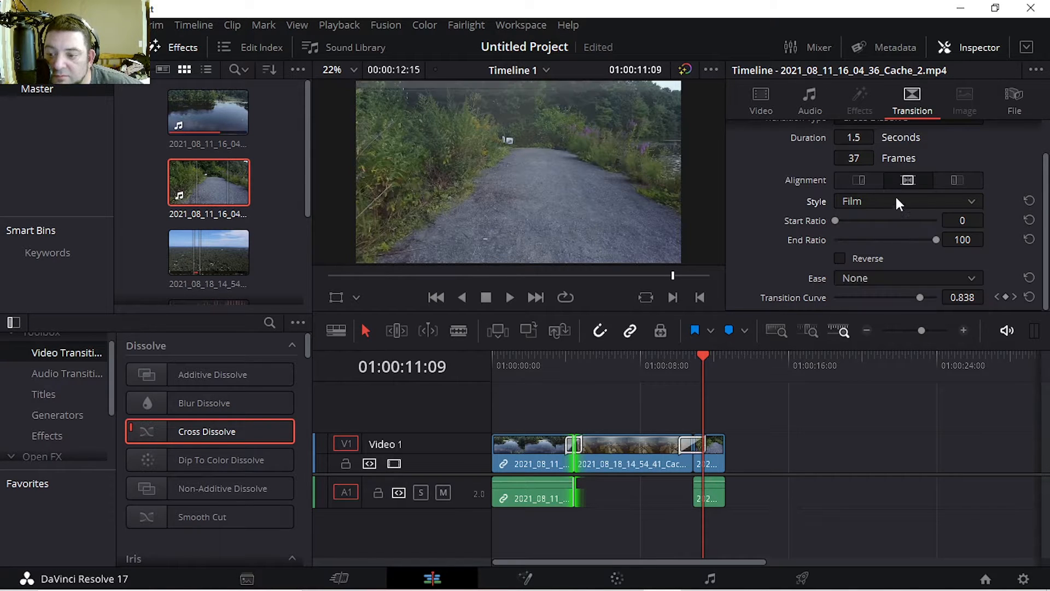
{"action": "left_click", "coordinate": [895, 200]}
{"action": "left_click", "coordinate": [895, 241]}
{"action": "left_click", "coordinate": [894, 248]}
{"action": "left_click", "coordinate": [897, 200]}
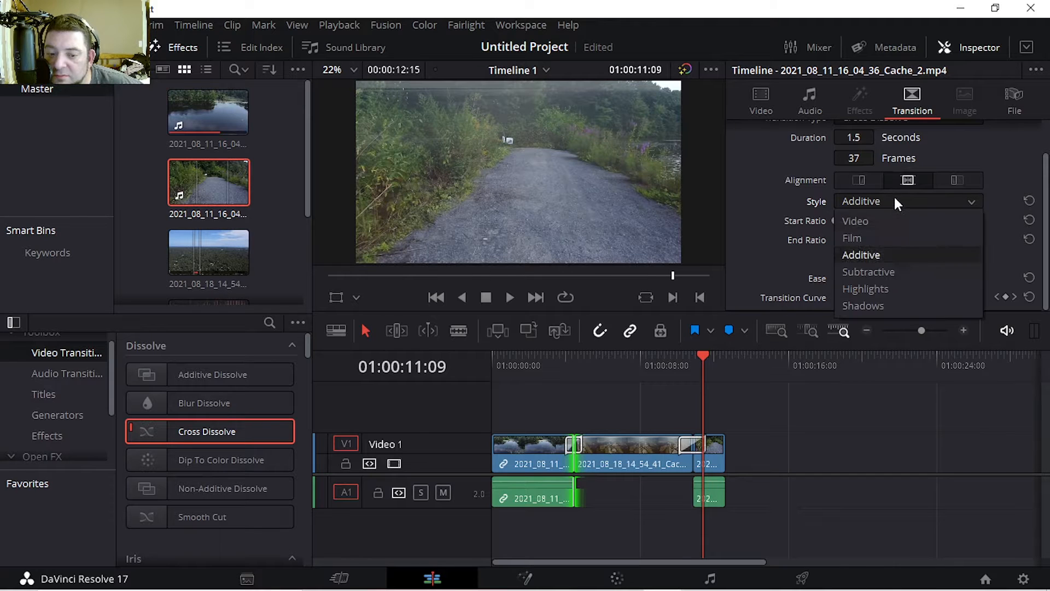
{"action": "left_click", "coordinate": [898, 270]}
{"action": "left_click", "coordinate": [895, 201]}
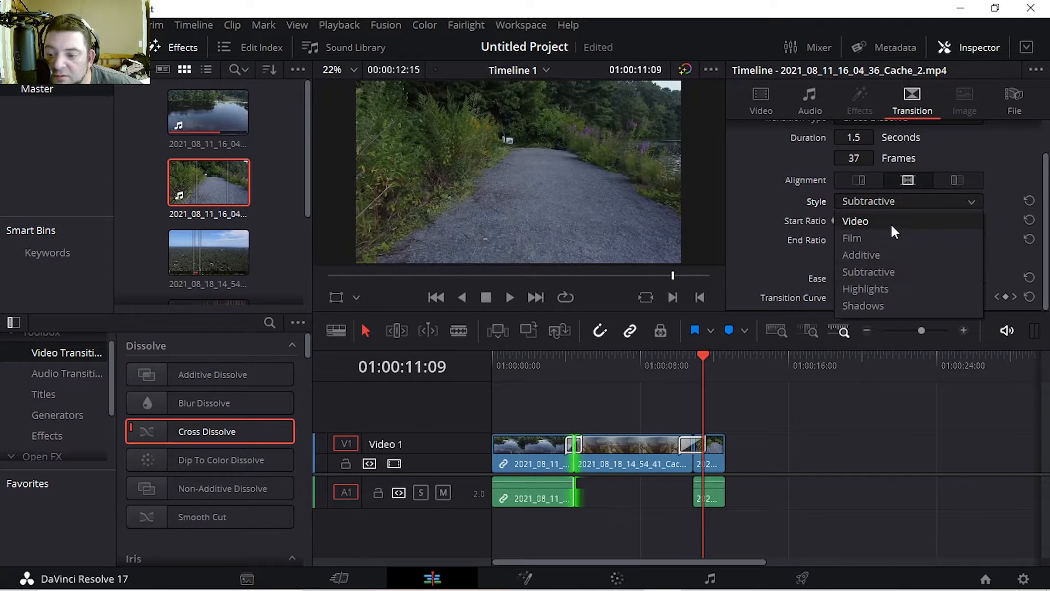
{"action": "left_click", "coordinate": [891, 222]}
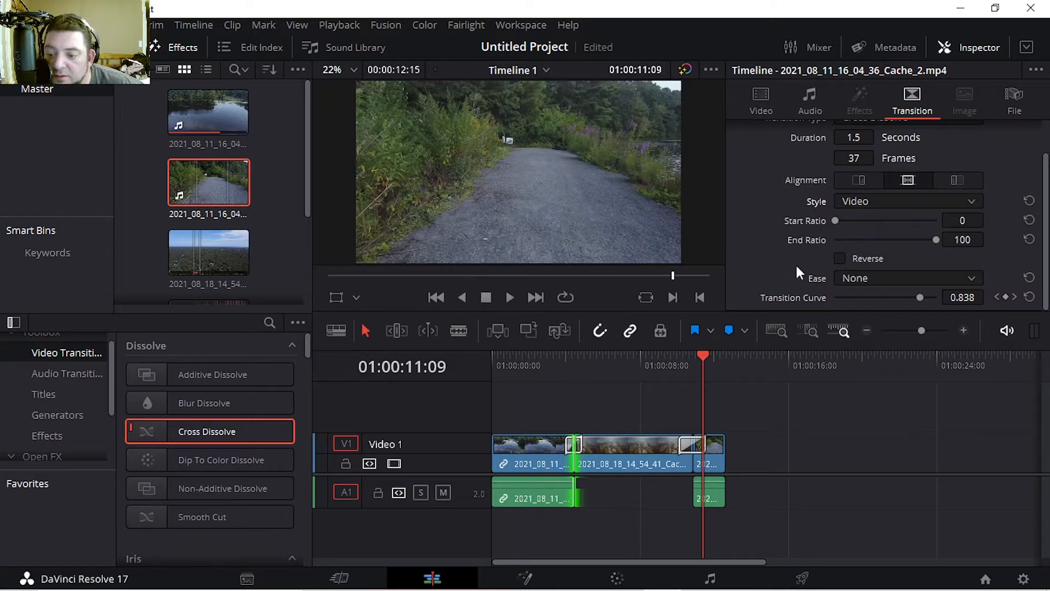
Set the Cross Dissolve's ease to In & Out and play back across the cut into the path clip.
{"action": "left_click", "coordinate": [874, 279]}
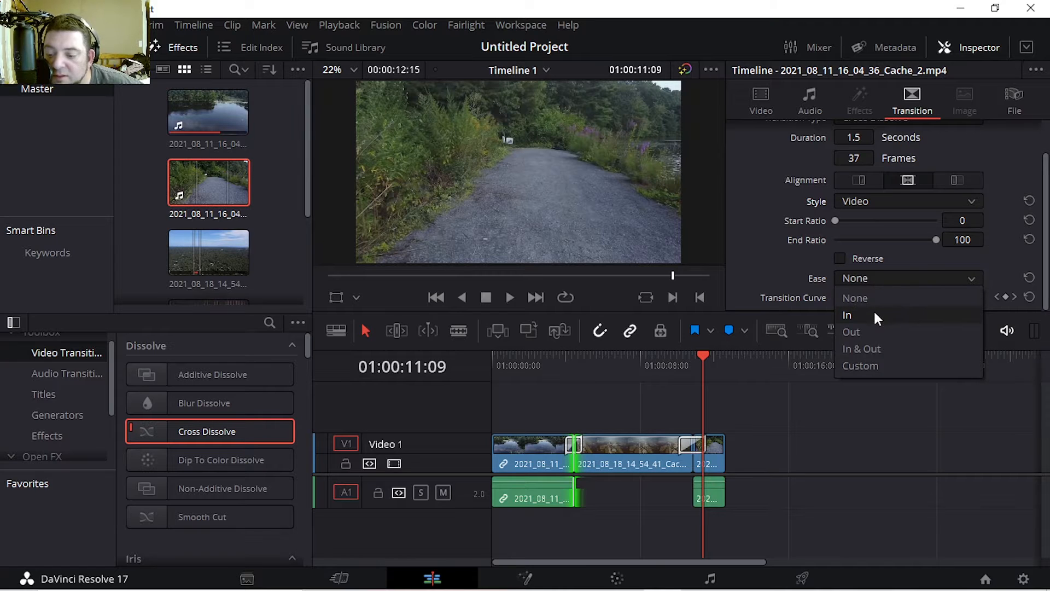
{"action": "left_click", "coordinate": [874, 350]}
{"action": "left_click_drag", "start_coordinate": [710, 359], "coordinate": [678, 358]}
{"action": "key", "text": "space"}
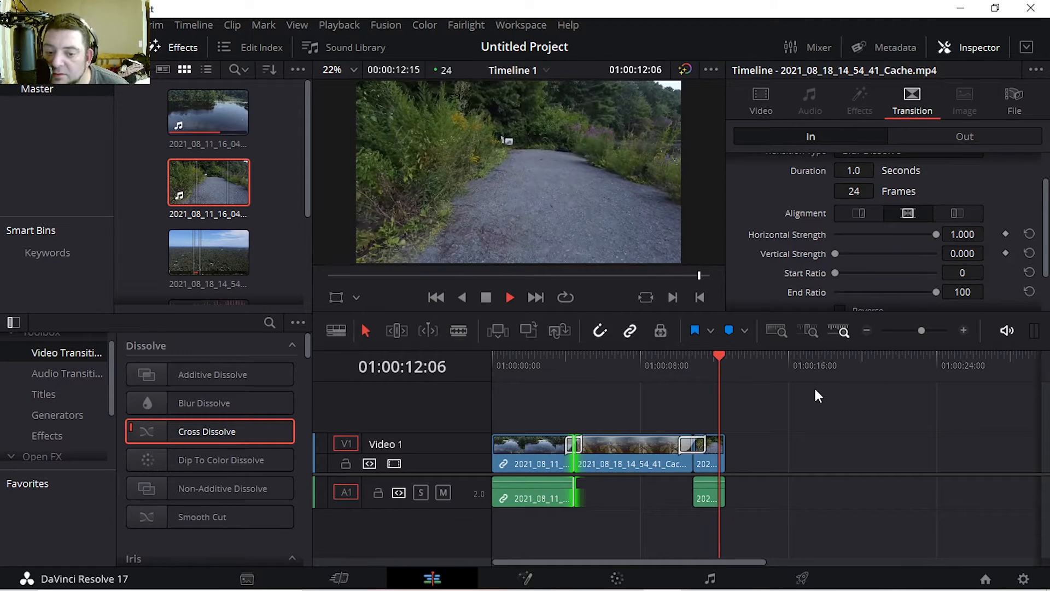
{"action": "key", "text": "space"}
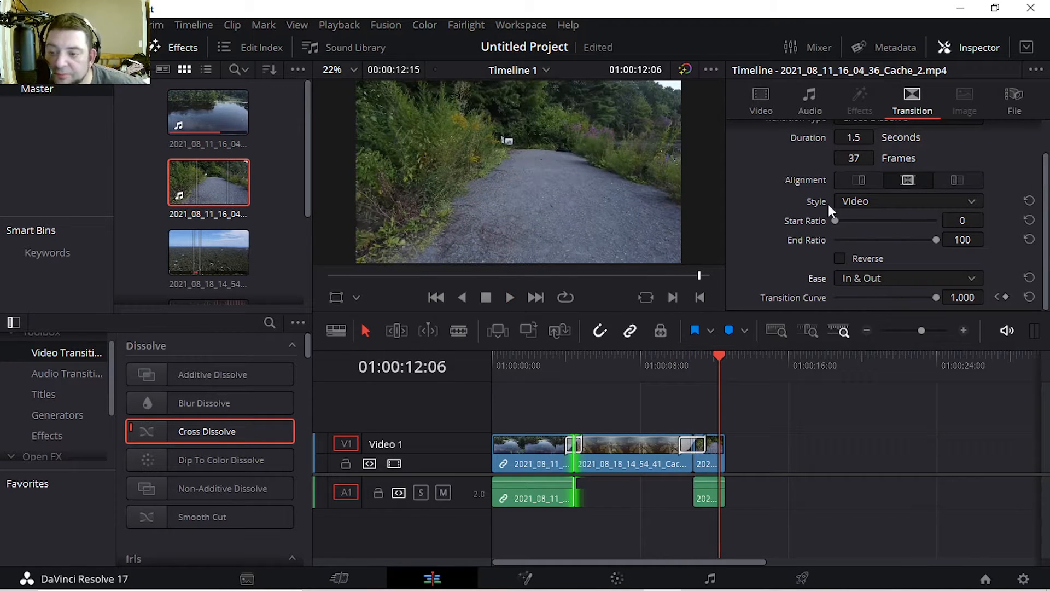
With the playhead over 2021_08_18_14_54_41_Cache.mp4 in the timeline, set that clip's Position X to 53 and Anchor Point X to -18.
{"action": "left_click", "coordinate": [761, 102]}
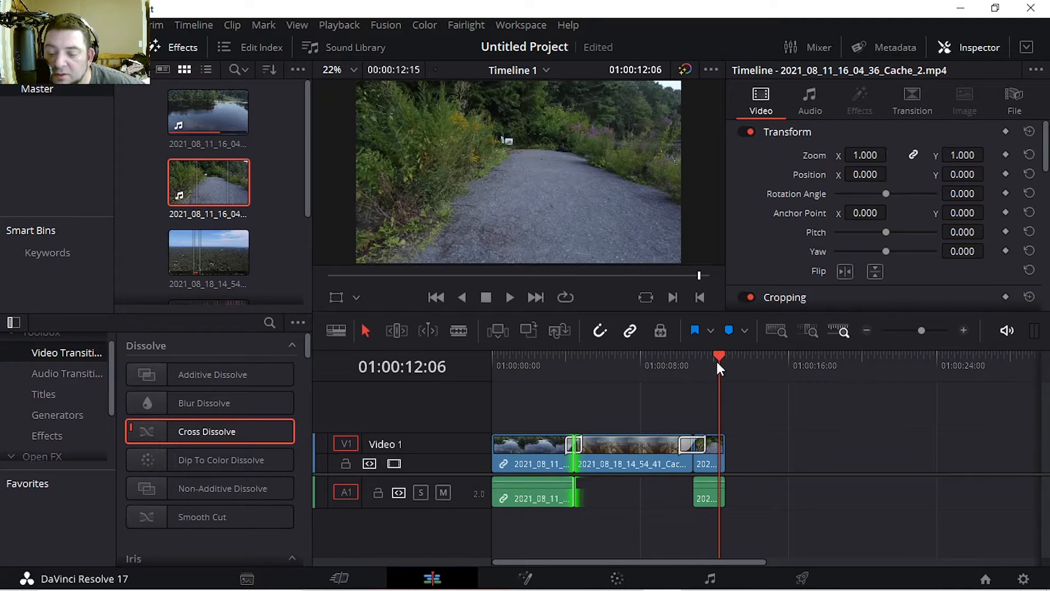
{"action": "left_click", "coordinate": [648, 442]}
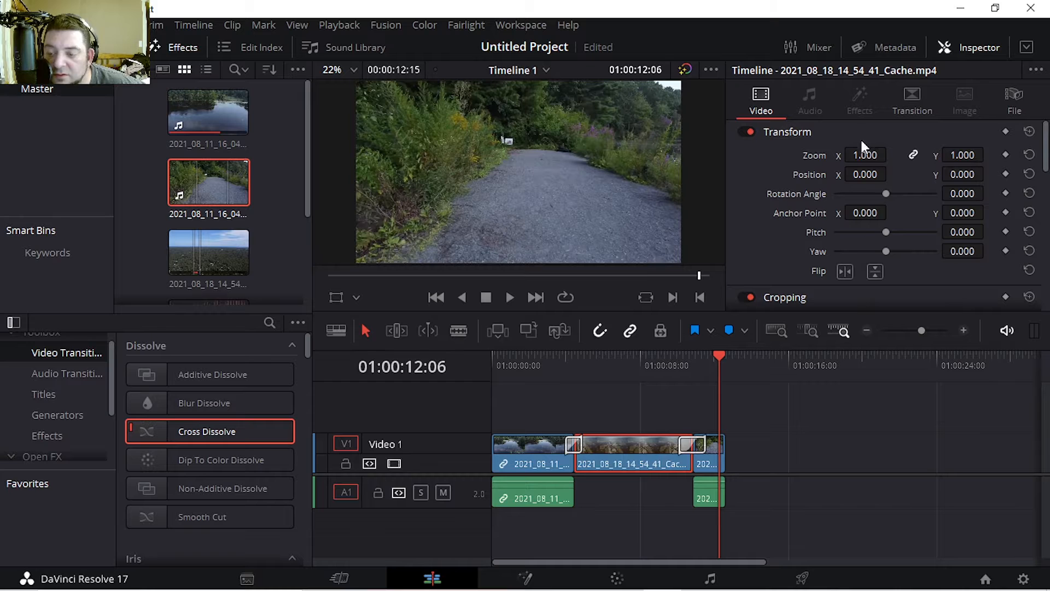
{"action": "left_click_drag", "start_coordinate": [560, 366], "coordinate": [620, 387]}
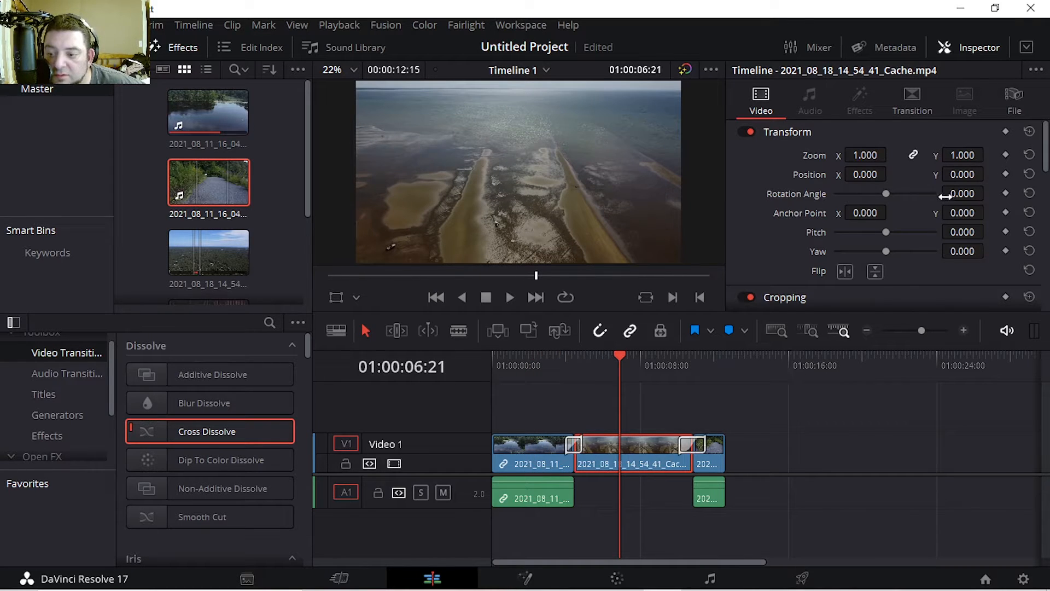
{"action": "left_click_drag", "start_coordinate": [864, 155], "coordinate": [889, 208]}
{"action": "double_click", "coordinate": [906, 188]}
{"action": "scroll", "coordinate": [874, 221], "scroll_direction": "down", "scroll_amount": 2}
{"action": "double_click", "coordinate": [886, 186]}
{"action": "double_click", "coordinate": [886, 205]}
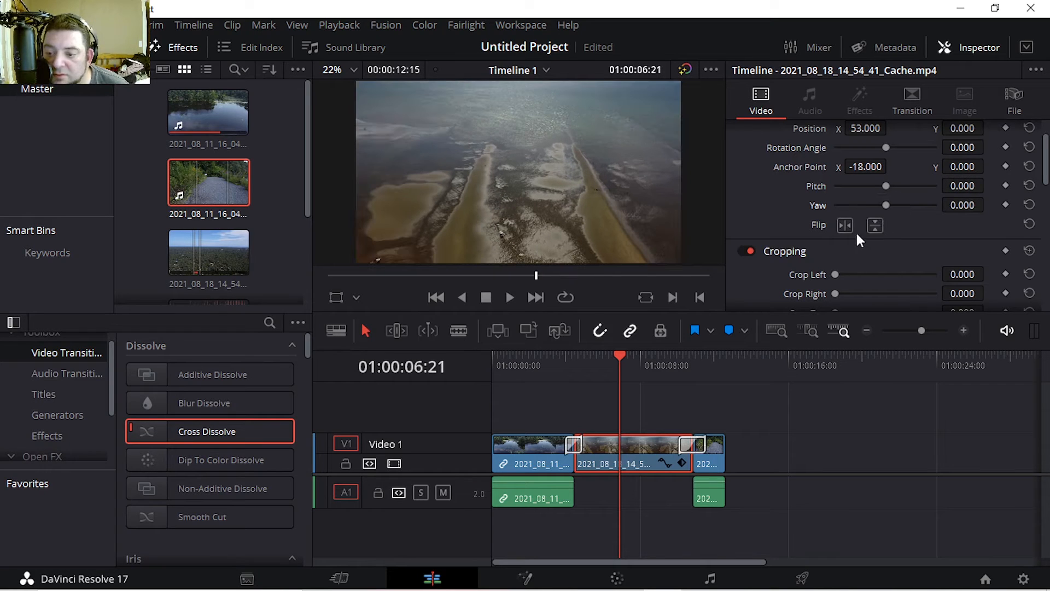
Set the right crop of 2021_08_18_14_54_41_Cache.mp4 to 1, leaving its left crop at 0.
{"action": "scroll", "coordinate": [832, 269], "scroll_direction": "down", "scroll_amount": 2}
{"action": "left_click_drag", "start_coordinate": [836, 184], "coordinate": [806, 192]}
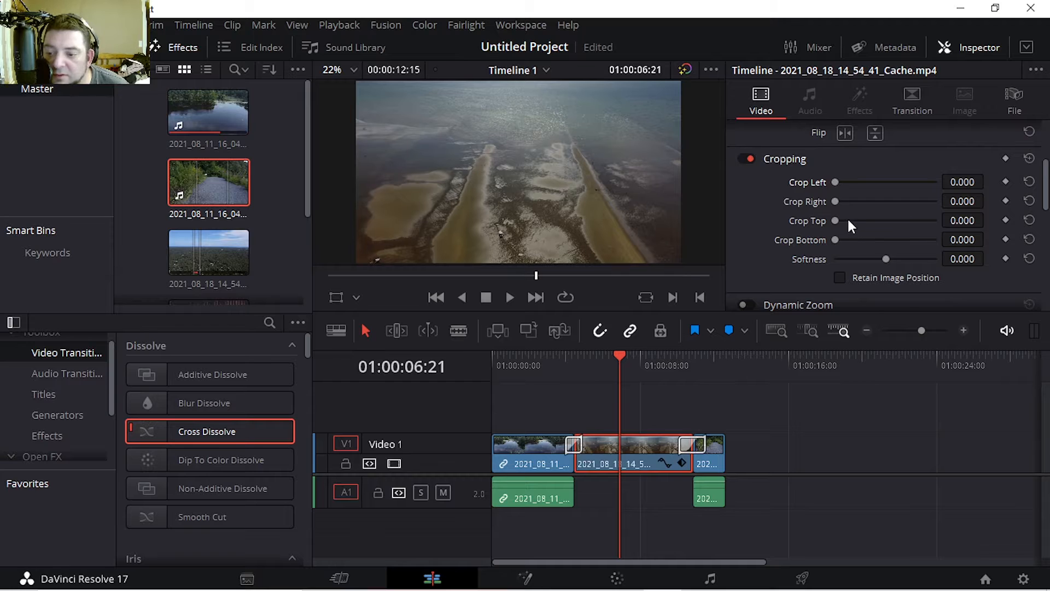
{"action": "left_click_drag", "start_coordinate": [966, 202], "coordinate": [966, 202]}
{"action": "left_click", "coordinate": [951, 202]}
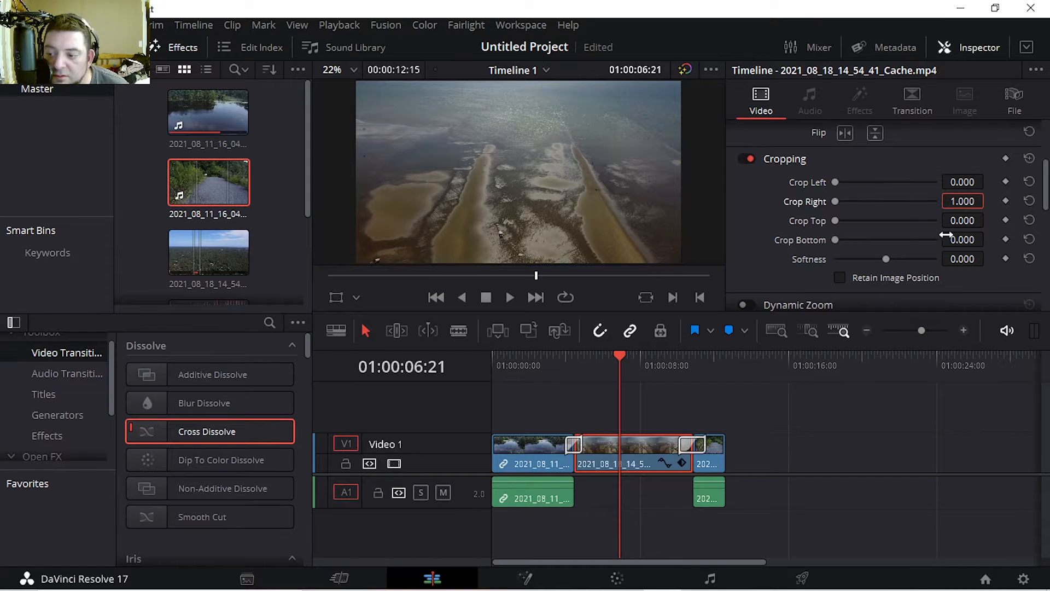
{"action": "type", "text": "8"}
{"action": "left_click", "coordinate": [956, 240]}
{"action": "left_click_drag", "start_coordinate": [966, 205], "coordinate": [966, 205]}
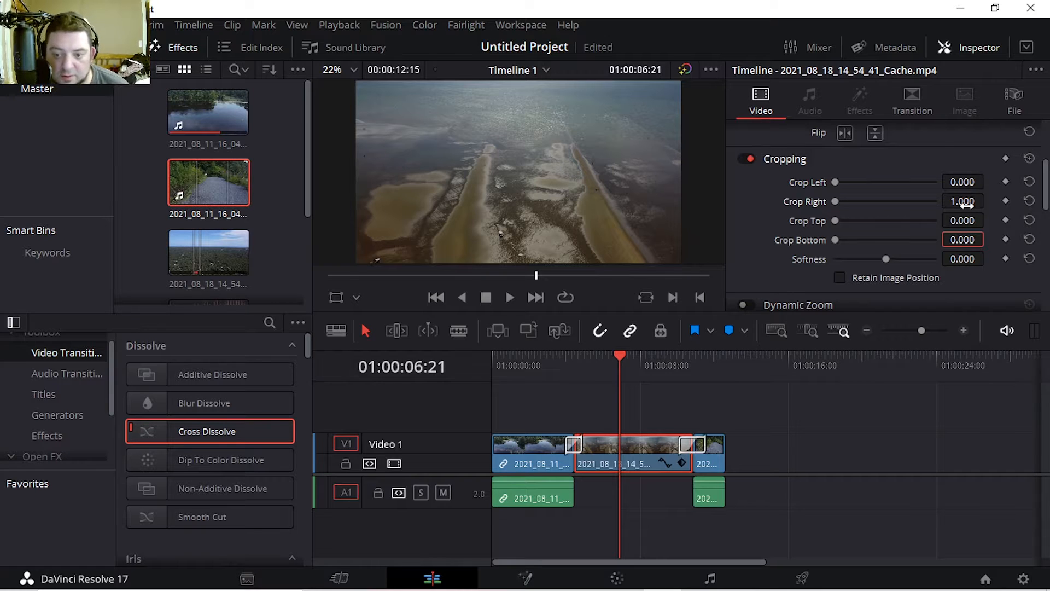
Crop 2021_08_18_14_54_41_Cache.mp4 by 153 at the top and 163 at the bottom to form letterbox bars.
{"action": "left_click", "coordinate": [962, 240]}
{"action": "left_click", "coordinate": [963, 220]}
{"action": "type", "text": "8"}
{"action": "left_click", "coordinate": [962, 241]}
{"action": "type", "text": "8"}
{"action": "key", "text": "Return"}
{"action": "left_click_drag", "start_coordinate": [966, 220], "coordinate": [1040, 220]}
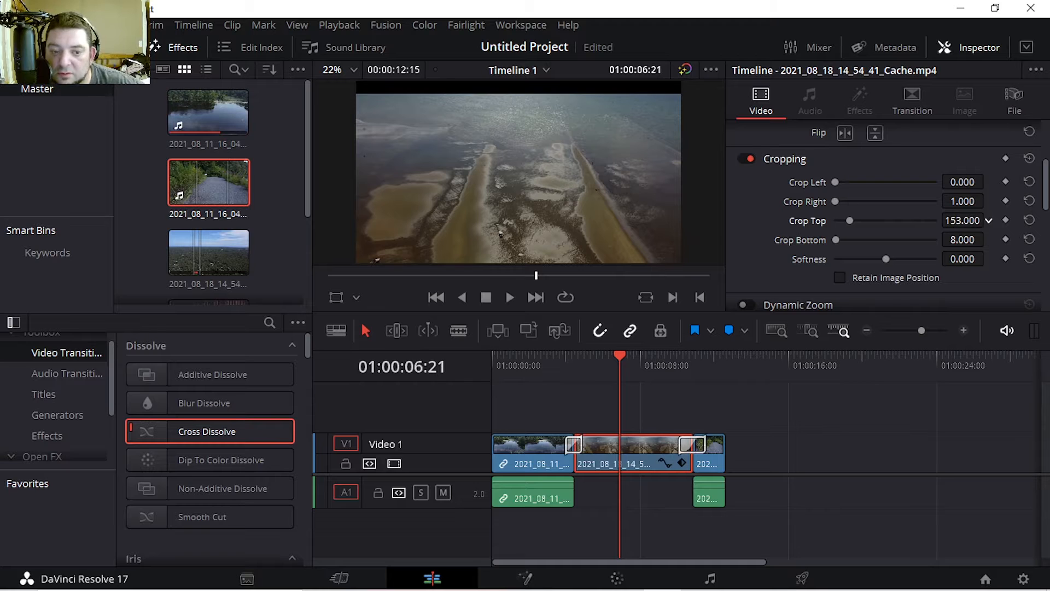
{"action": "left_click_drag", "start_coordinate": [959, 239], "coordinate": [989, 239]}
{"action": "scroll", "coordinate": [595, 175], "scroll_direction": "down", "scroll_amount": 2}
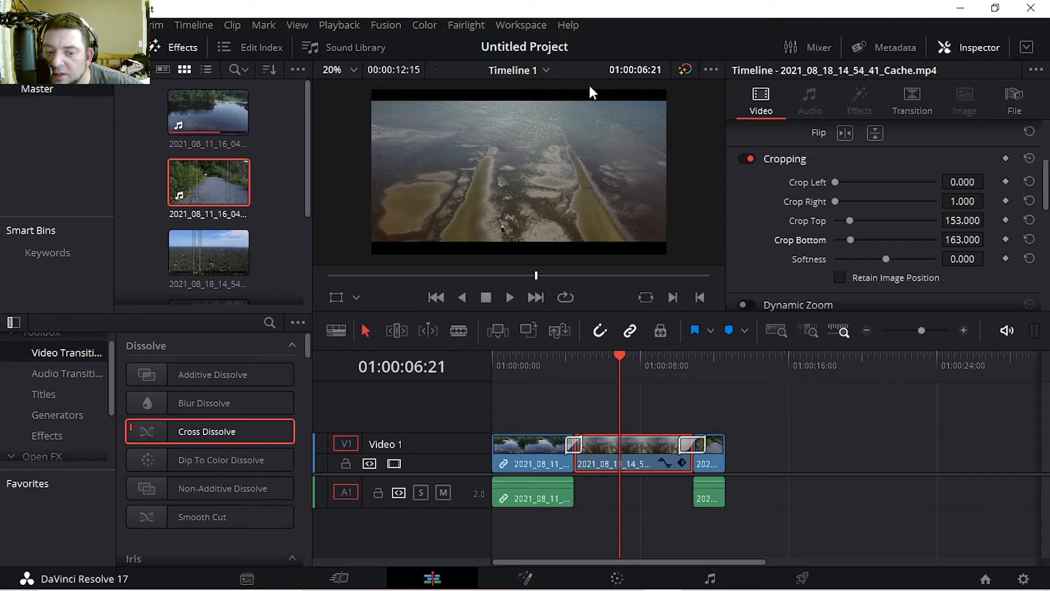
Enable Dynamic Zoom on 2021_08_18_14_54_41_Cache.mp4 with the Ease In option and play back the clip.
{"action": "scroll", "coordinate": [746, 249], "scroll_direction": "down", "scroll_amount": 3}
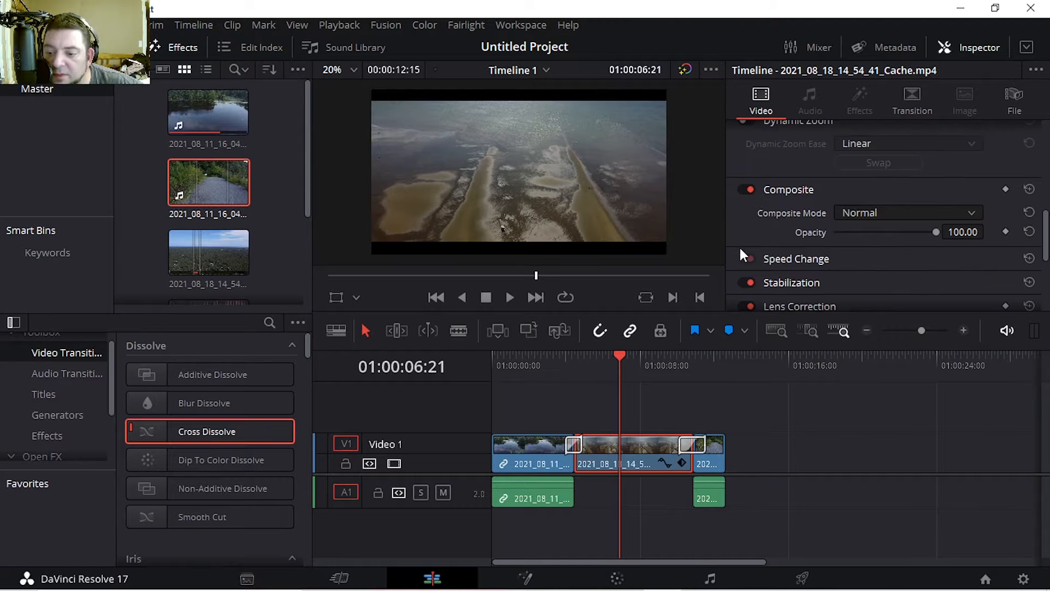
{"action": "left_click", "coordinate": [746, 167]}
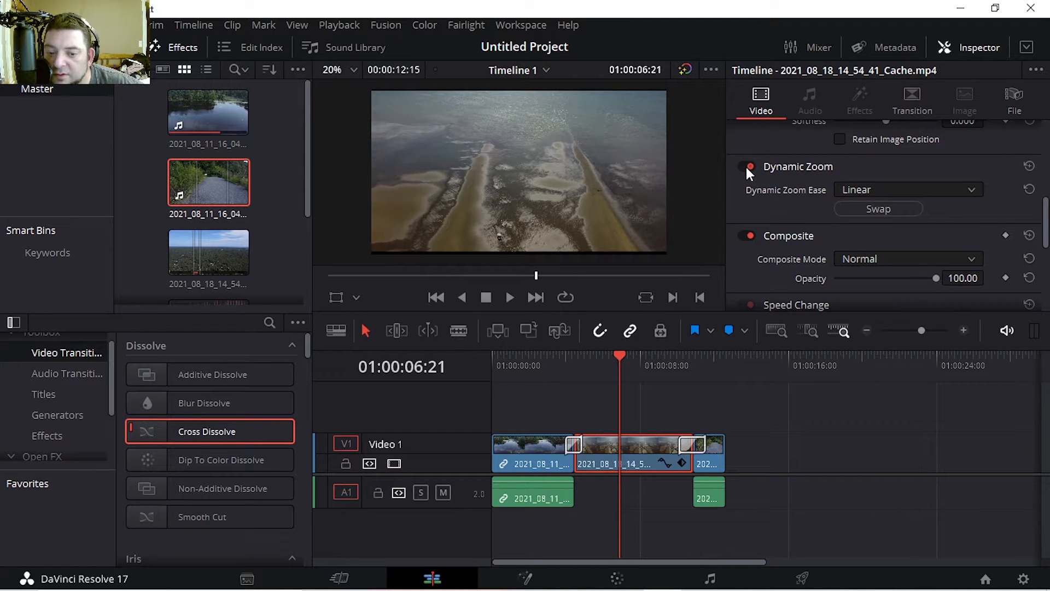
{"action": "left_click", "coordinate": [854, 188]}
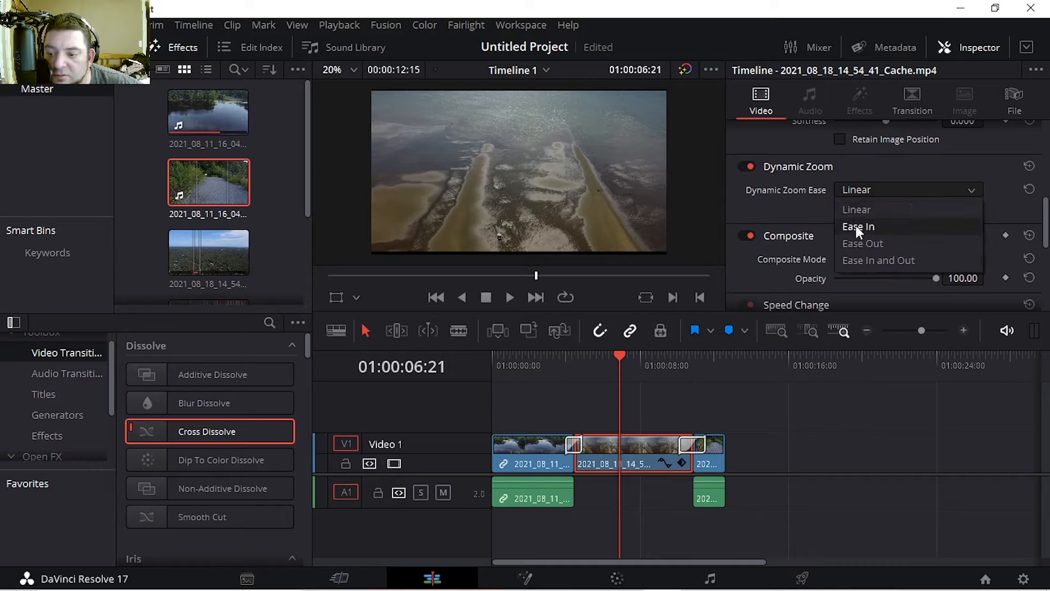
{"action": "left_click", "coordinate": [858, 227]}
{"action": "left_click", "coordinate": [613, 357]}
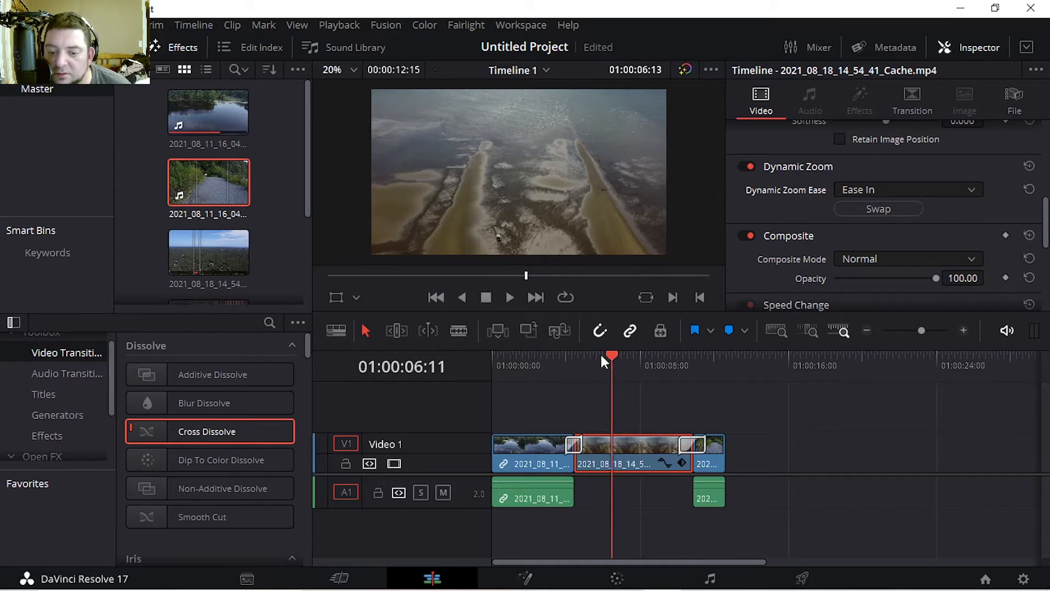
{"action": "left_click_drag", "start_coordinate": [613, 357], "coordinate": [584, 356]}
{"action": "key", "text": "space"}
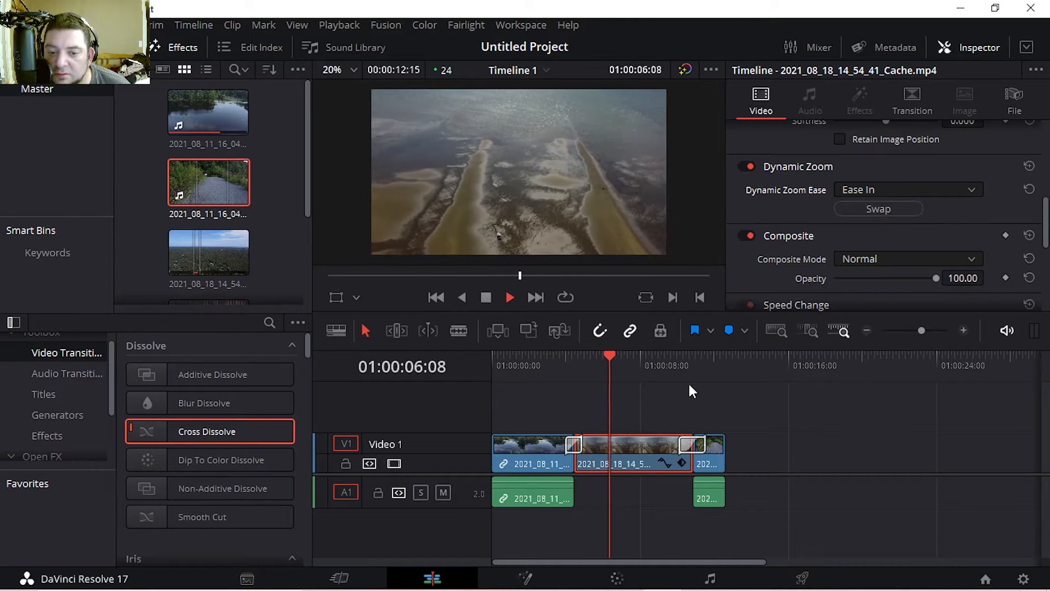
{"action": "key", "text": "space"}
Examine the second clip's Composite, Stabilization, Lens Correction and Retime and Scaling settings, ending with the Normal composite mode.
{"action": "scroll", "coordinate": [720, 244], "scroll_direction": "down", "scroll_amount": 1}
{"action": "scroll", "coordinate": [772, 264], "scroll_direction": "down", "scroll_amount": 5}
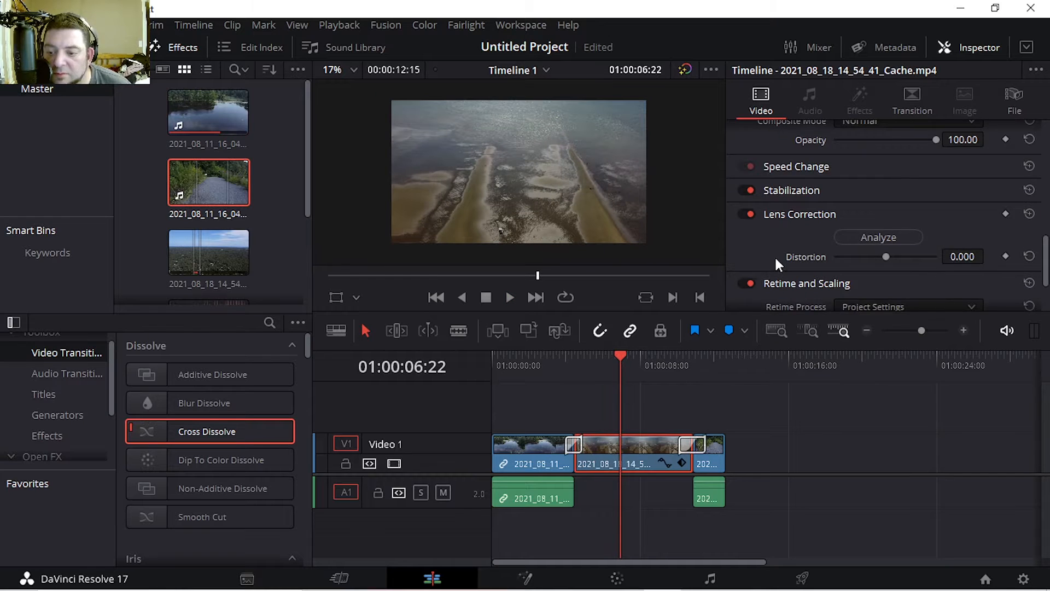
{"action": "scroll", "coordinate": [775, 255], "scroll_direction": "up", "scroll_amount": 3}
{"action": "left_click", "coordinate": [892, 211]}
{"action": "left_click", "coordinate": [898, 256]}
{"action": "left_click", "coordinate": [901, 216]}
{"action": "left_click", "coordinate": [895, 231]}
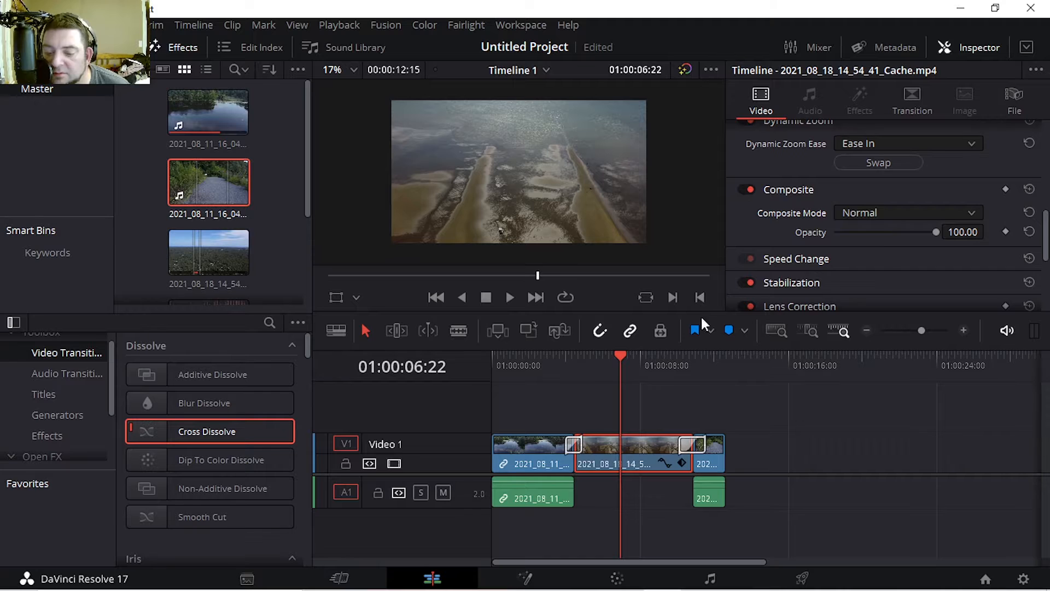
{"action": "scroll", "coordinate": [848, 283], "scroll_direction": "down", "scroll_amount": 3}
{"action": "key", "text": "ctrl+s"}
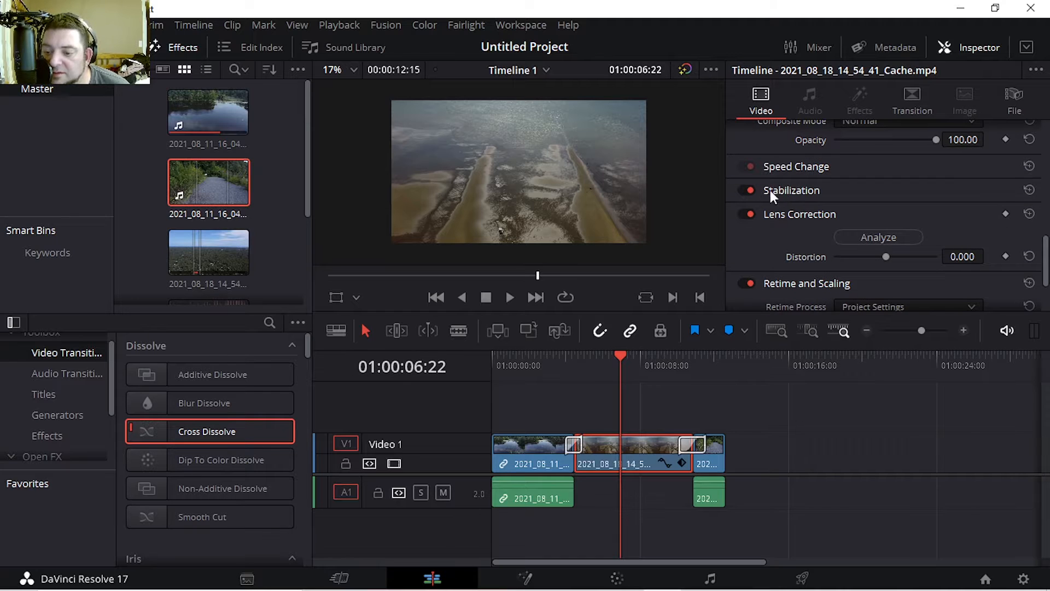
{"action": "scroll", "coordinate": [809, 236], "scroll_direction": "down", "scroll_amount": 3}
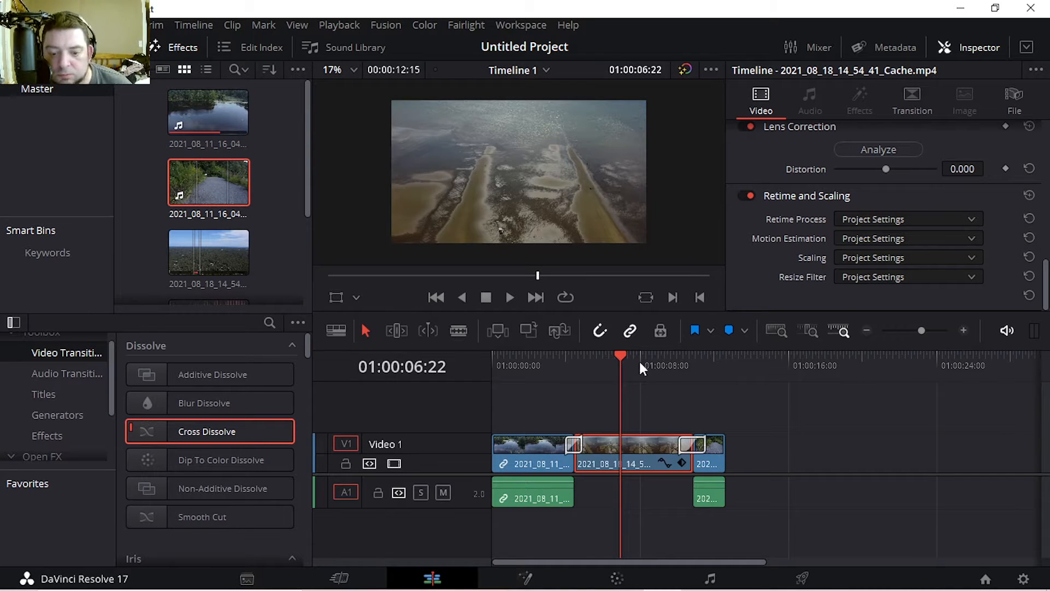
Place a Center Reveal title on a new video track above the clips, starting at 01:00:02:04, and select it.
{"action": "left_click_drag", "start_coordinate": [621, 357], "coordinate": [534, 376]}
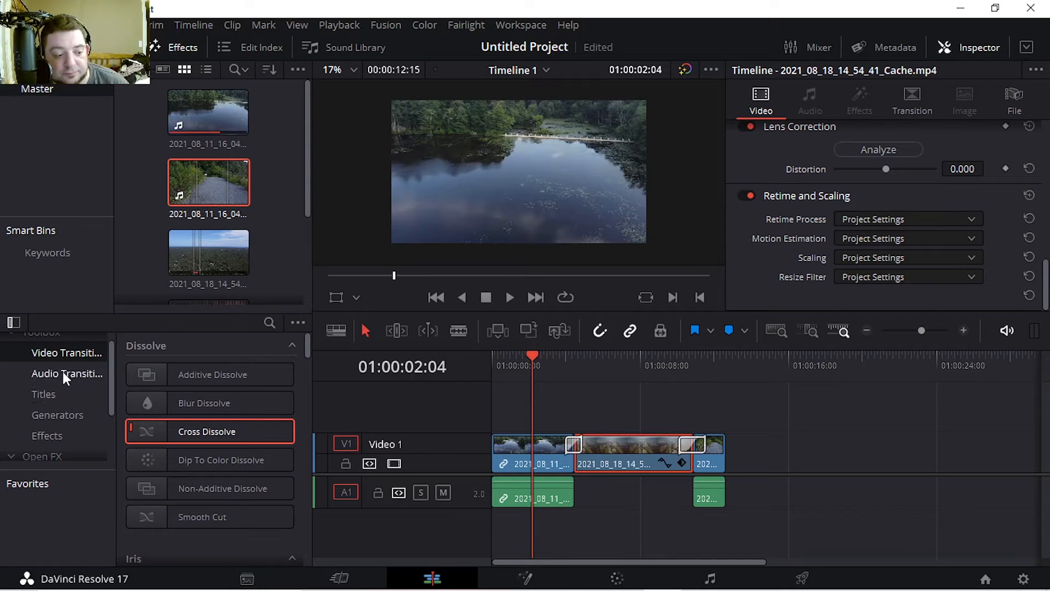
{"action": "scroll", "coordinate": [62, 383], "scroll_direction": "up", "scroll_amount": 1}
{"action": "left_click", "coordinate": [60, 408]}
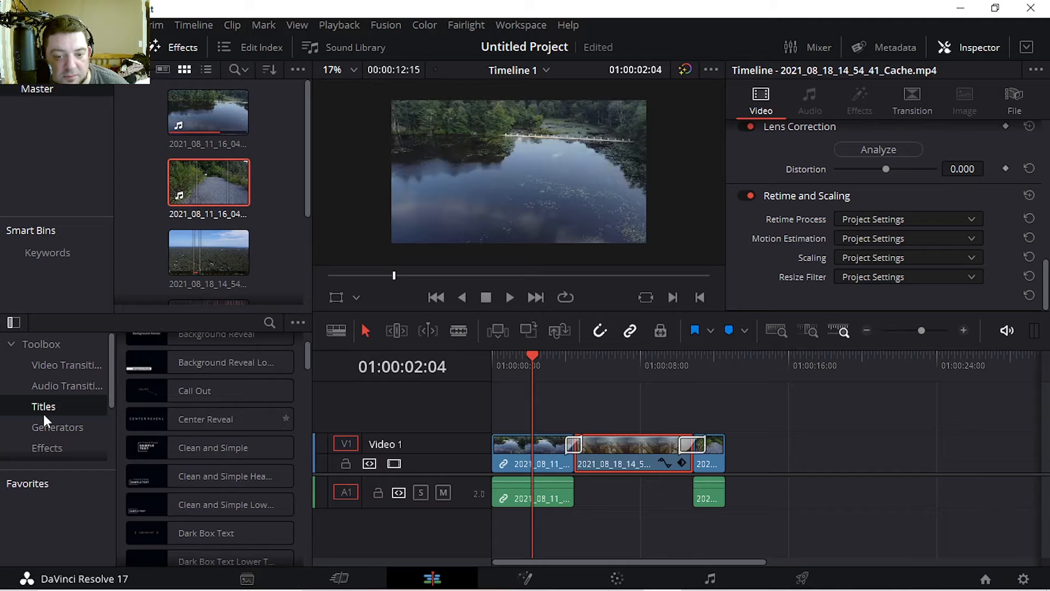
{"action": "left_click", "coordinate": [205, 418]}
{"action": "left_click_drag", "start_coordinate": [204, 419], "coordinate": [559, 412]}
{"action": "left_click", "coordinate": [580, 423]}
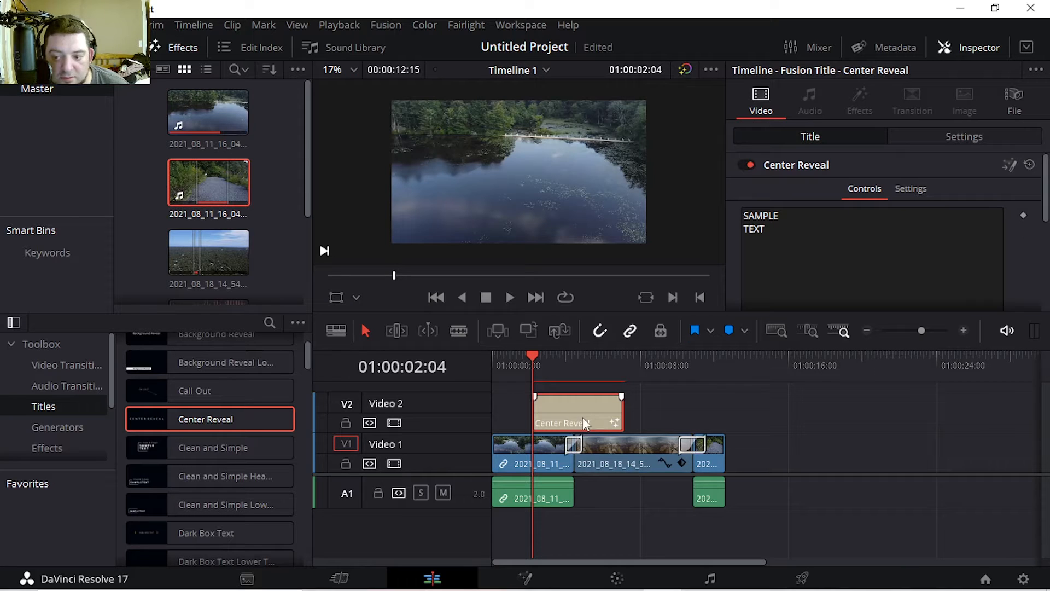
Replace the title's sample text with the editor's possessive name above "Drone Footage", and play back the title.
{"action": "double_click", "coordinate": [794, 223]}
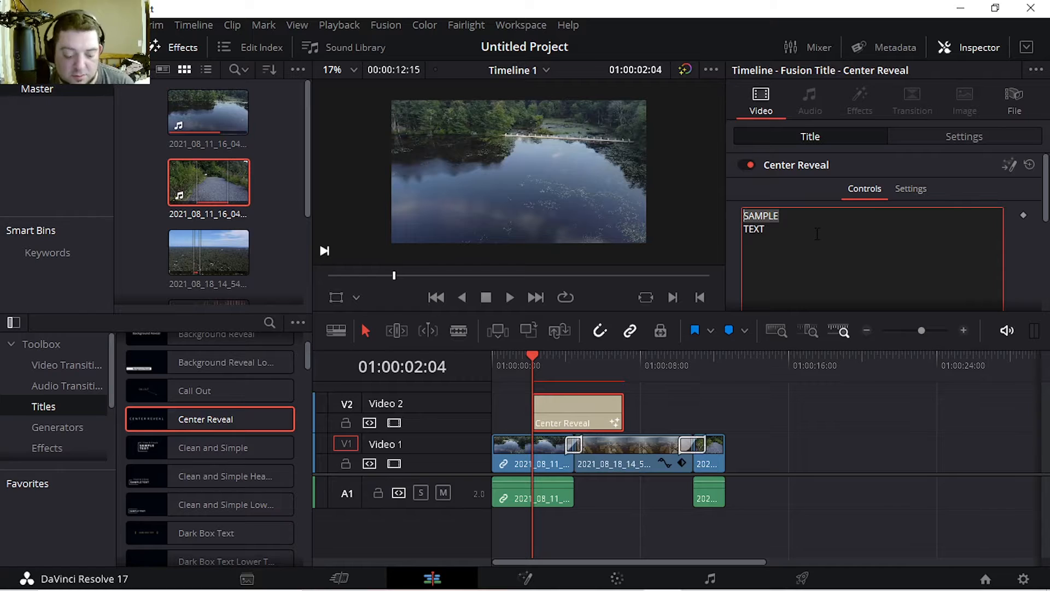
{"action": "type", "text": "O"}
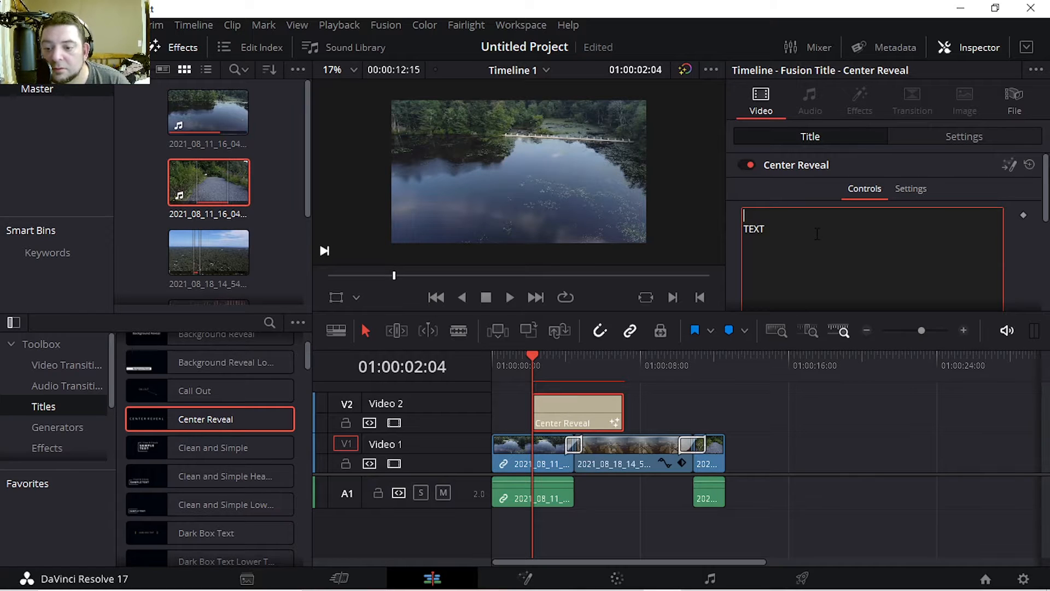
{"action": "type", "text": "Editor Jay's"}
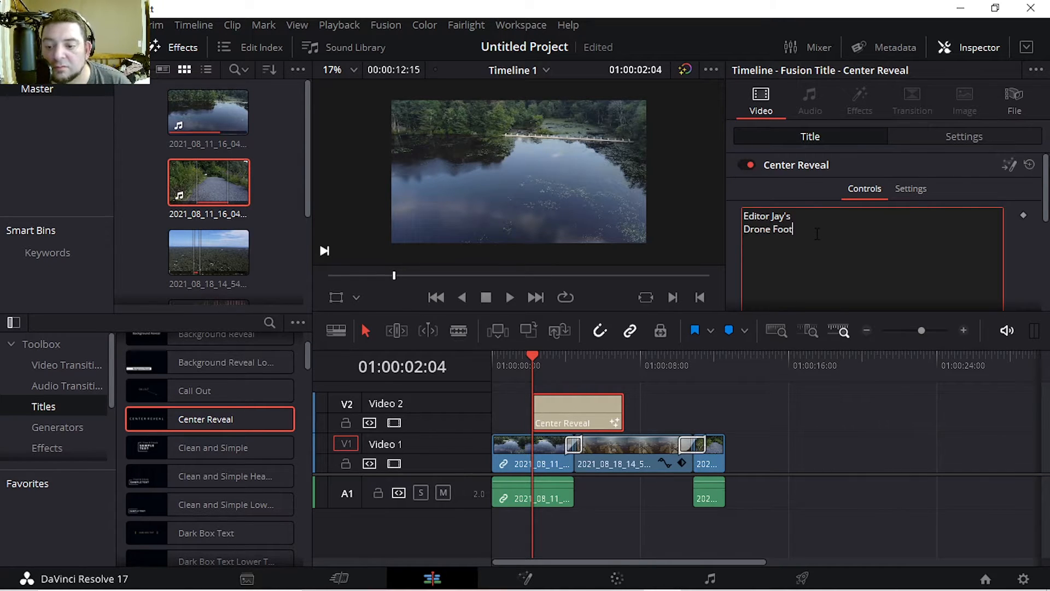
{"action": "left_click", "coordinate": [529, 353]}
{"action": "key", "text": "space"}
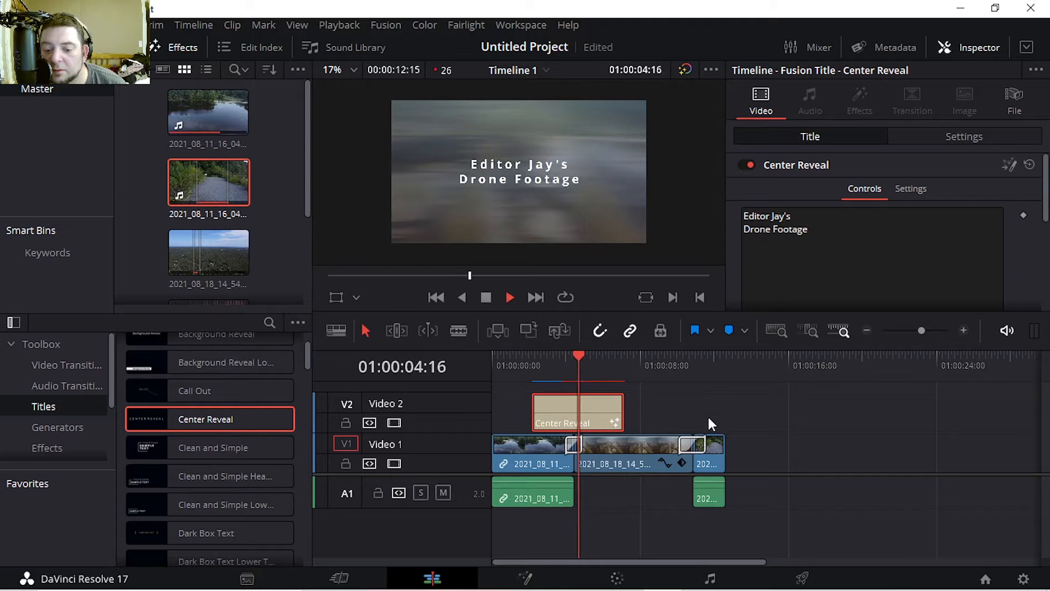
{"action": "key", "text": "space"}
{"action": "left_click_drag", "start_coordinate": [595, 347], "coordinate": [596, 351]}
Change the Center Reveal title's font to Microsoft YaHei UI for all of its text.
{"action": "scroll", "coordinate": [810, 256], "scroll_direction": "down", "scroll_amount": 5}
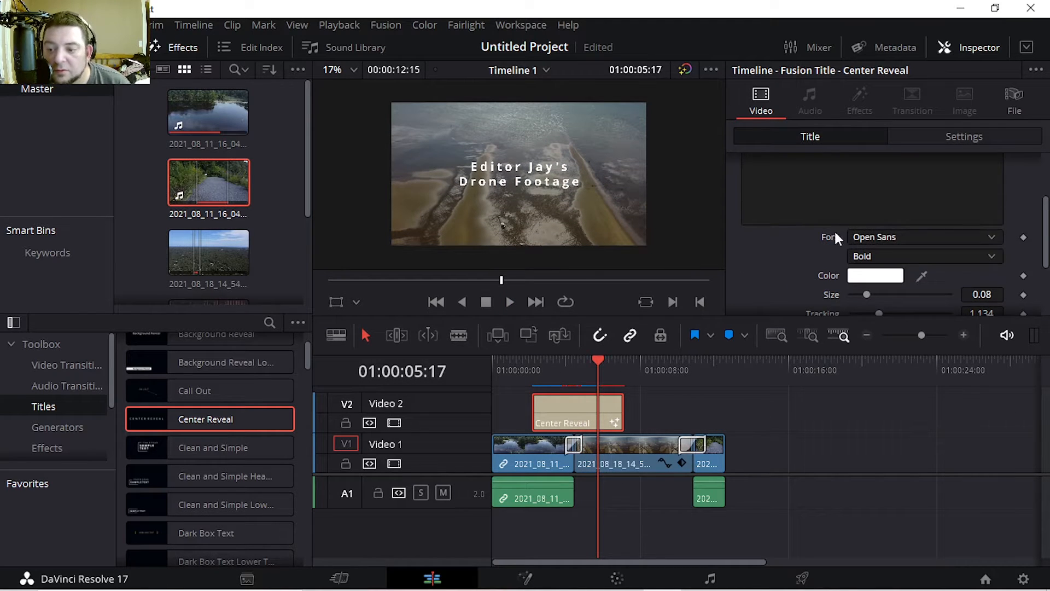
{"action": "scroll", "coordinate": [803, 243], "scroll_direction": "up", "scroll_amount": 2}
{"action": "left_click", "coordinate": [788, 212]}
{"action": "key", "text": "ctrl+a"}
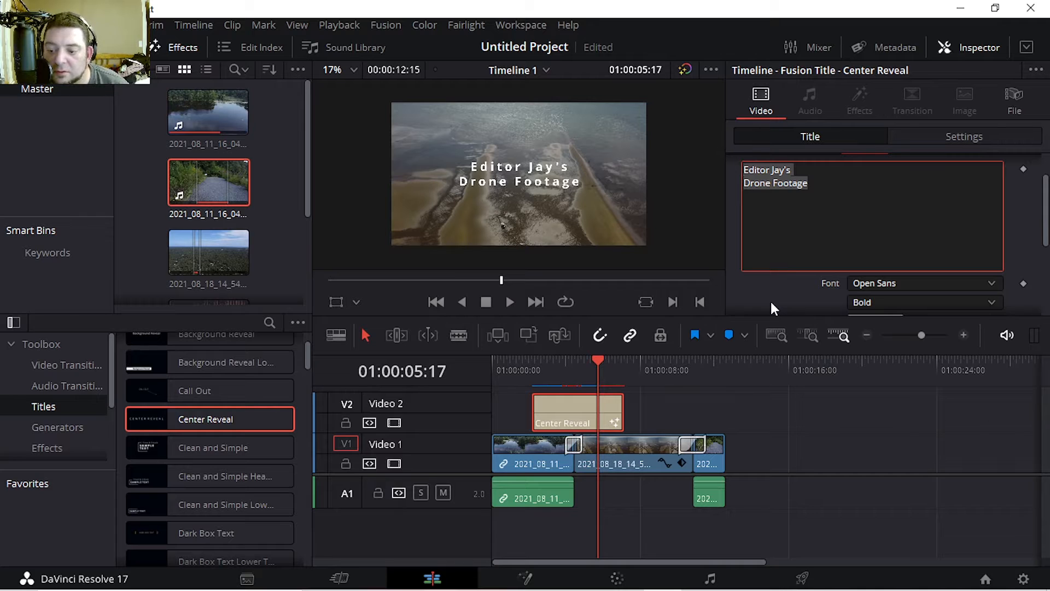
{"action": "scroll", "coordinate": [783, 279], "scroll_direction": "down", "scroll_amount": 4}
{"action": "left_click", "coordinate": [896, 189]}
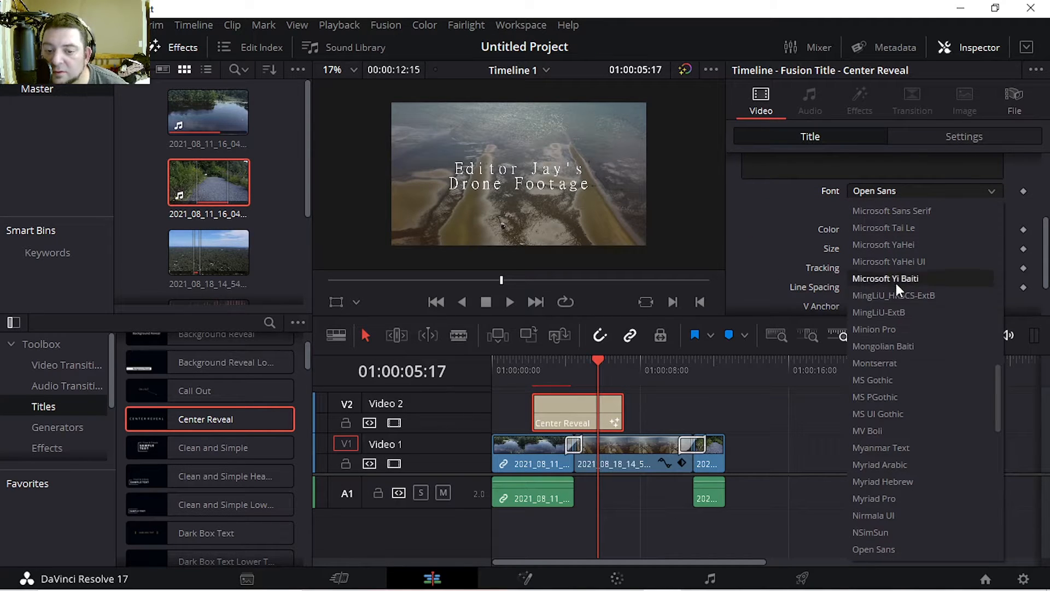
{"action": "left_click", "coordinate": [888, 261]}
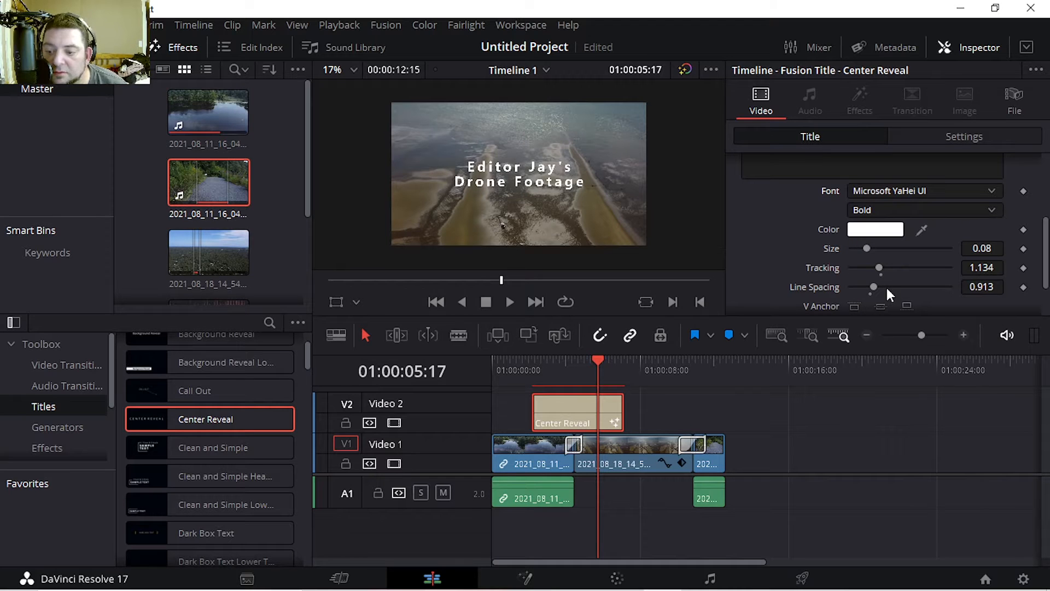
Set the title's text color to blue.
{"action": "left_click", "coordinate": [864, 234]}
{"action": "left_click", "coordinate": [529, 176]}
{"action": "left_click", "coordinate": [573, 173]}
{"action": "left_click", "coordinate": [677, 440]}
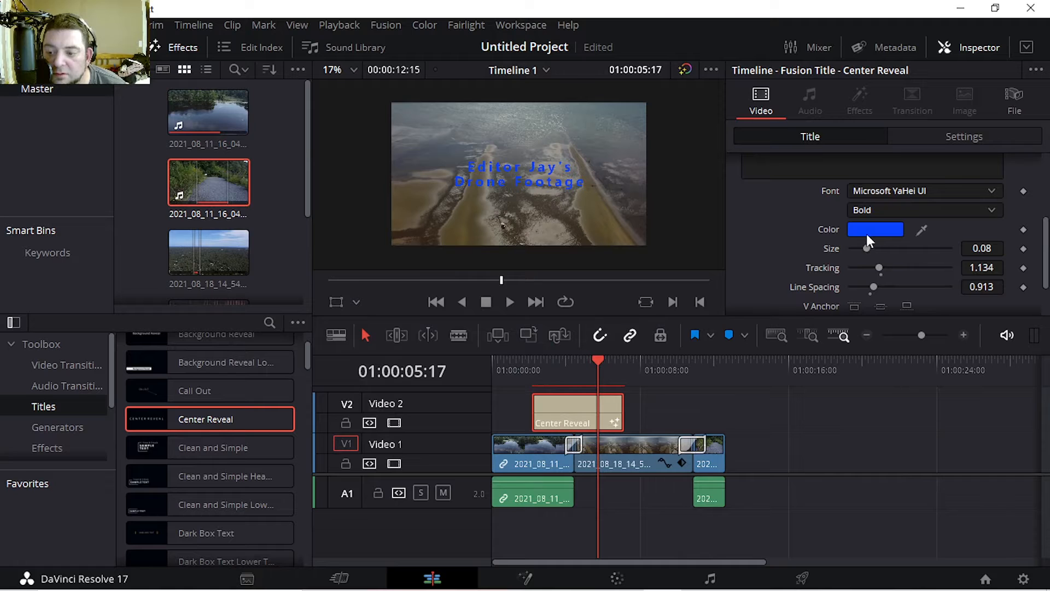
Set the title's size to 0.0984 and motion blur to 0.496, and play back the title section.
{"action": "mouse_move", "coordinate": [863, 245]}
{"action": "left_mouse_down"}
{"action": "mouse_move", "coordinate": [879, 249]}
{"action": "mouse_move", "coordinate": [858, 251]}
{"action": "mouse_move", "coordinate": [868, 248]}
{"action": "left_mouse_up"}
{"action": "scroll", "coordinate": [735, 246], "scroll_direction": "down", "scroll_amount": 2}
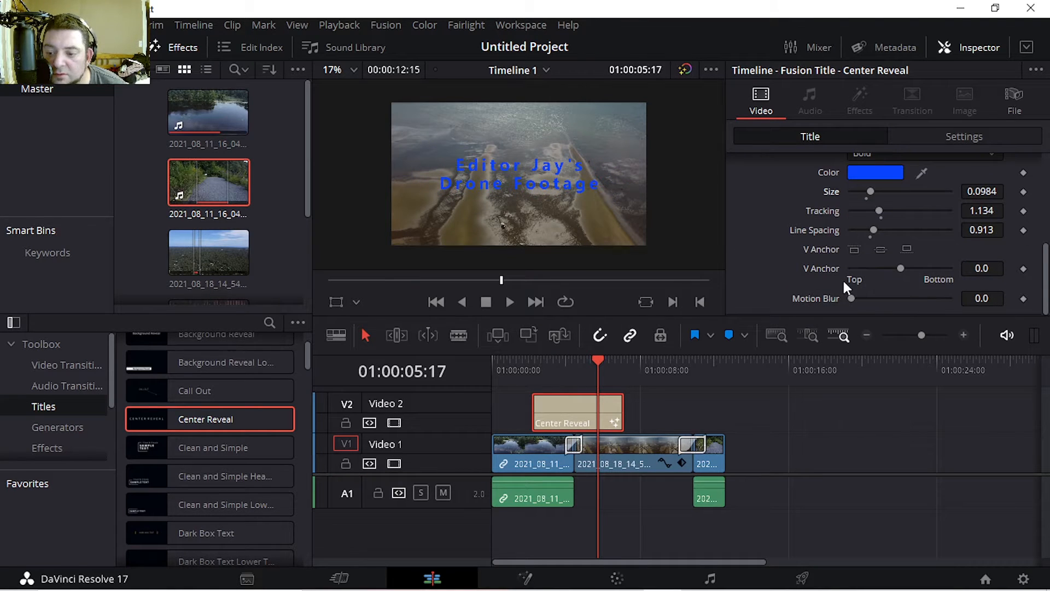
{"action": "left_click_drag", "start_coordinate": [851, 298], "coordinate": [886, 300]}
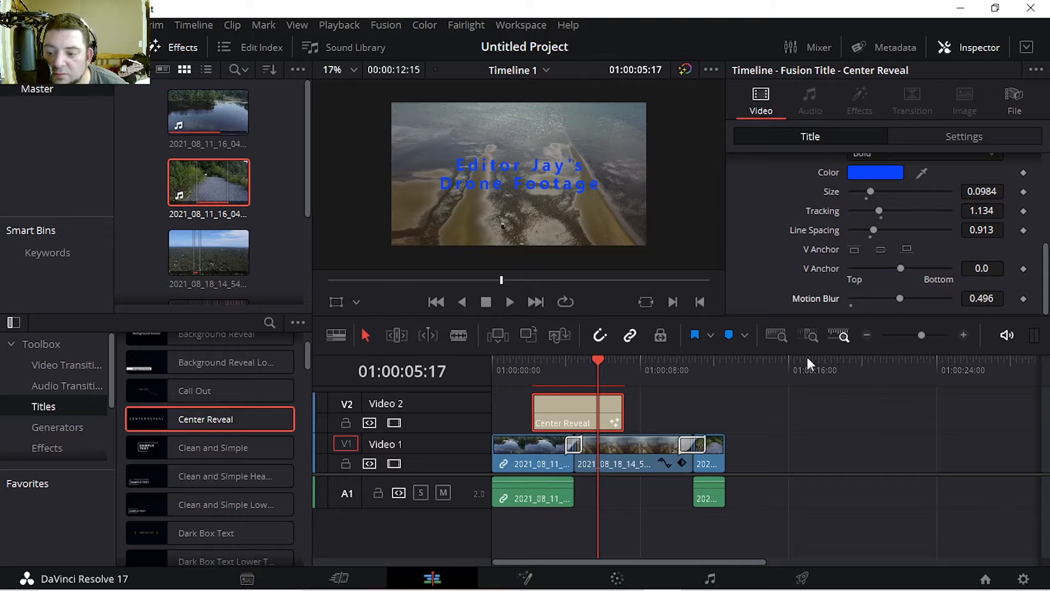
{"action": "left_click_drag", "start_coordinate": [586, 362], "coordinate": [511, 360]}
{"action": "key", "text": "space"}
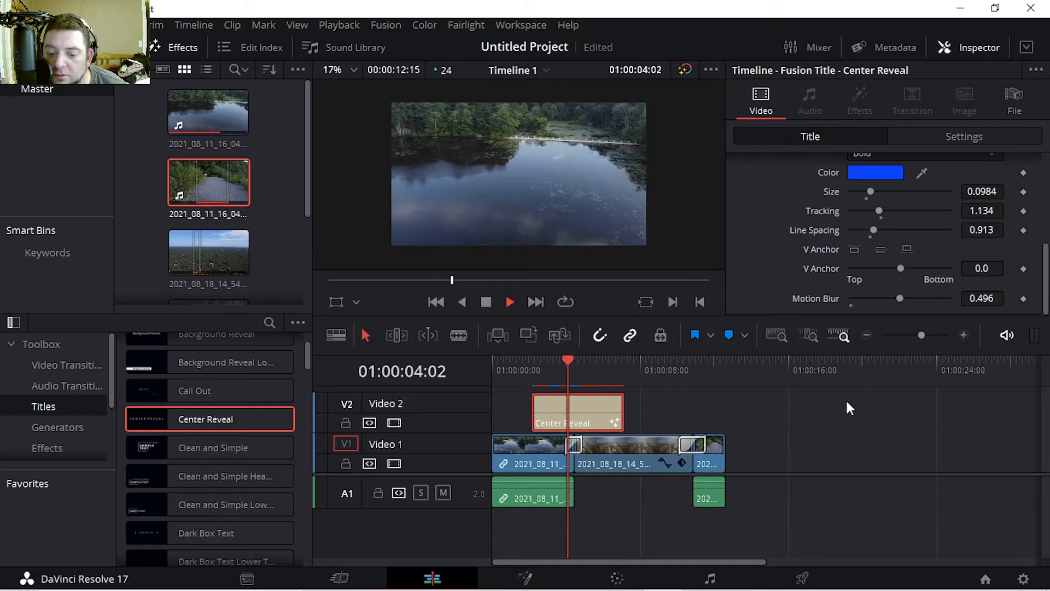
{"action": "key", "text": "space"}
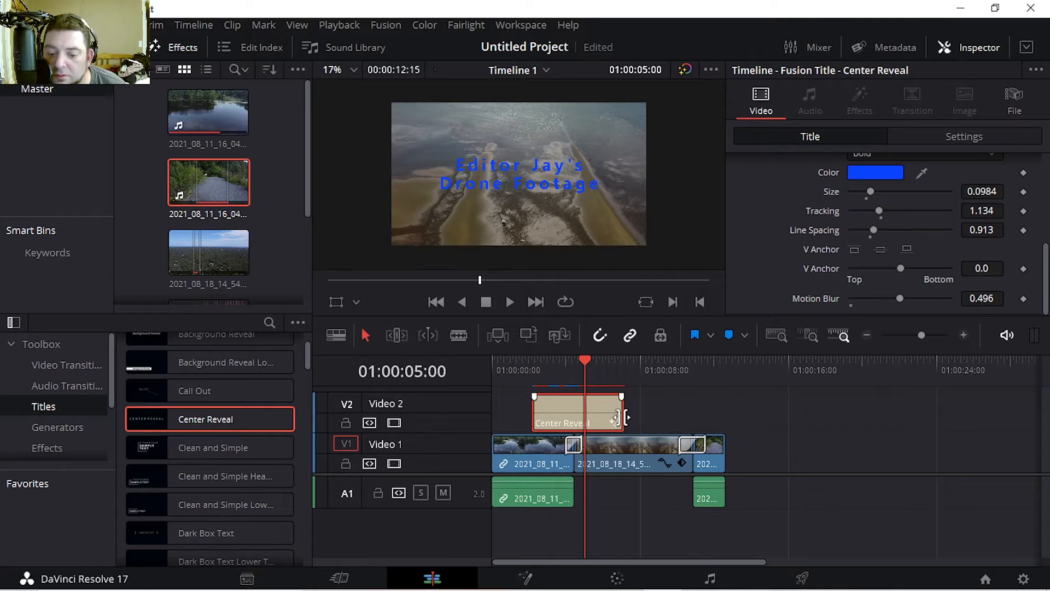
Shorten the Center Reveal title so it ends at 01:00:05:00, keeping the title selected.
{"action": "left_click_drag", "start_coordinate": [624, 418], "coordinate": [584, 420]}
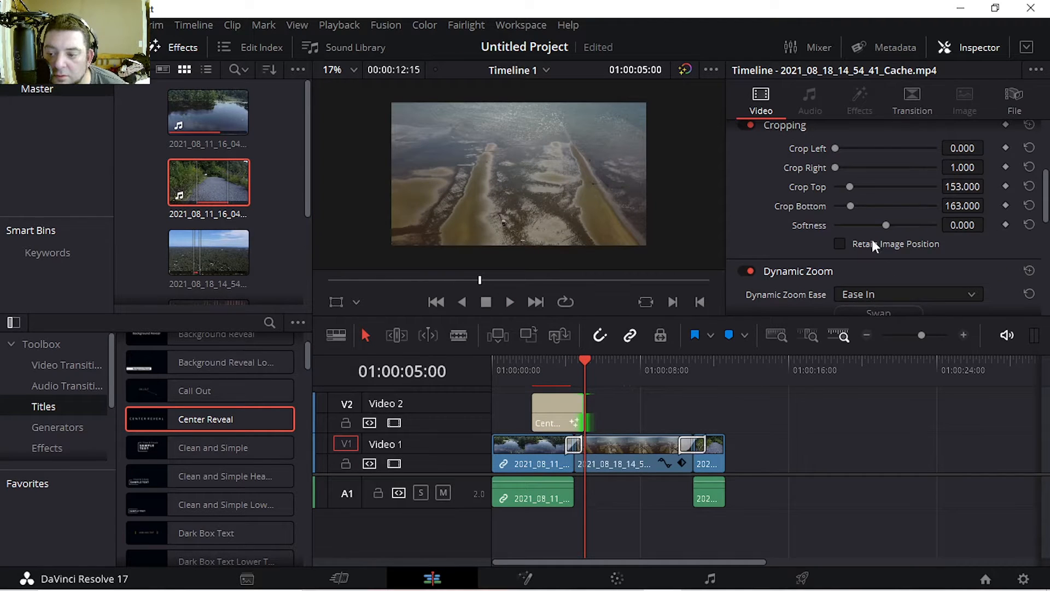
{"action": "scroll", "coordinate": [772, 276], "scroll_direction": "down", "scroll_amount": 2}
{"action": "left_click", "coordinate": [556, 408]}
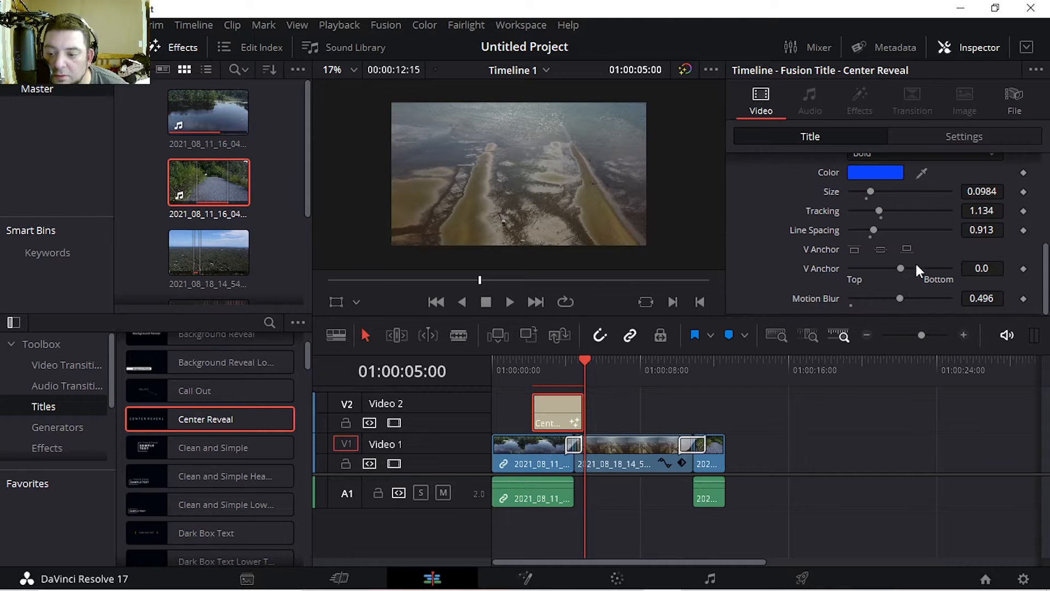
Set the title's motion blur to 0.732 and play back its reveal animation twice.
{"action": "left_click_drag", "start_coordinate": [910, 302], "coordinate": [922, 299]}
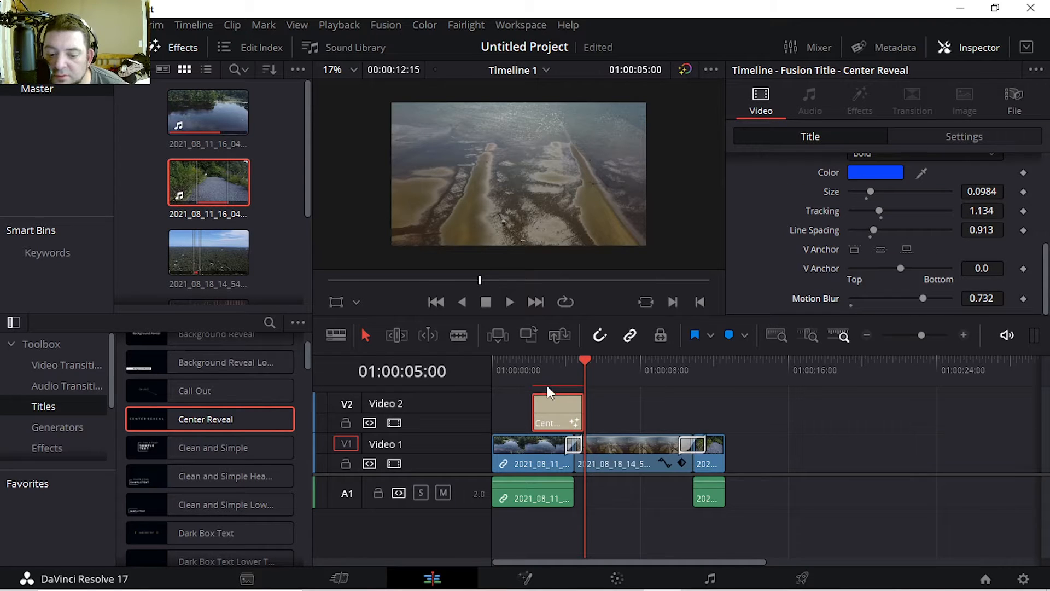
{"action": "left_click", "coordinate": [534, 363]}
{"action": "key", "text": "space"}
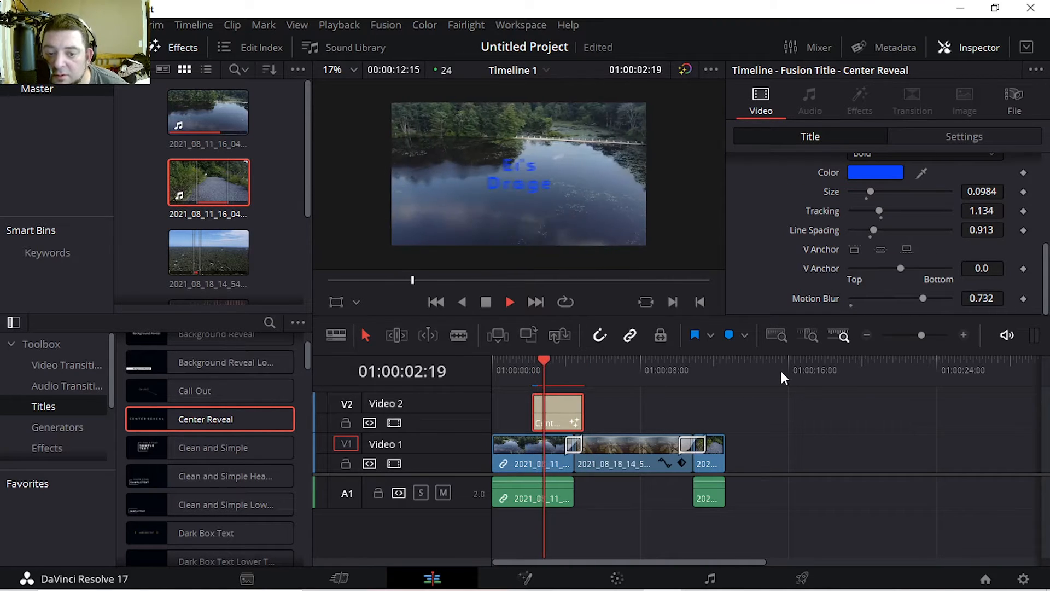
{"action": "key", "text": "space"}
{"action": "left_click_drag", "start_coordinate": [561, 359], "coordinate": [535, 366]}
{"action": "key", "text": "space"}
{"action": "key", "text": "space"}
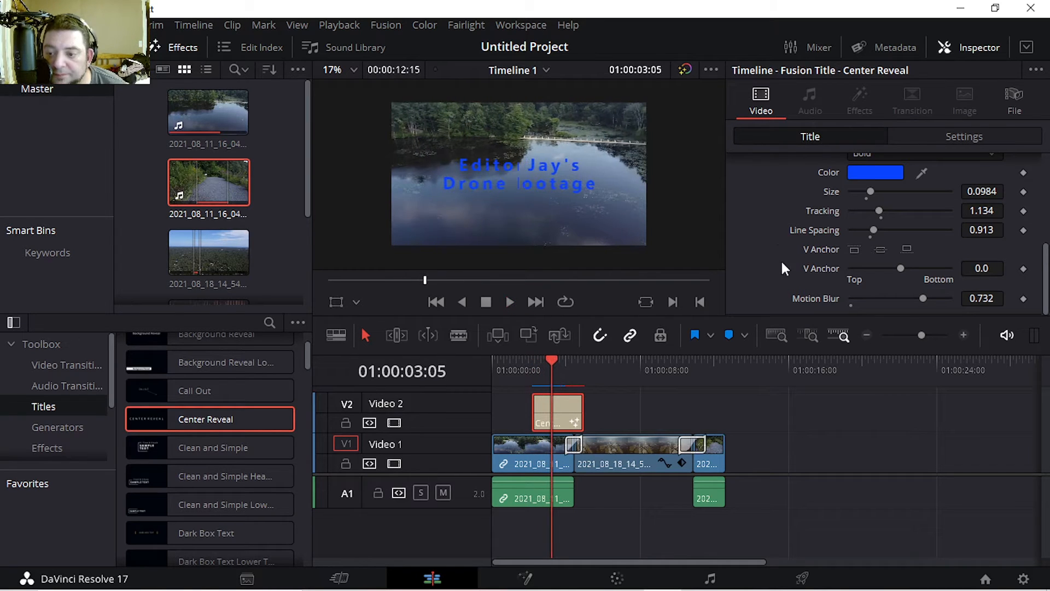
Examine the title's clip settings, such as Composite, and its text controls.
{"action": "left_click", "coordinate": [972, 138]}
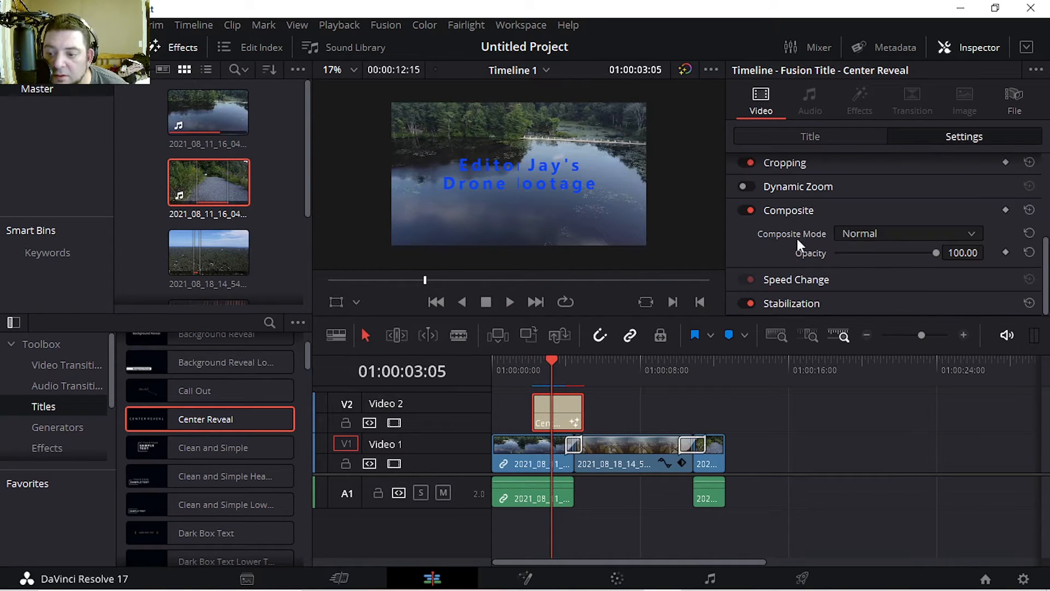
{"action": "left_click", "coordinate": [802, 131]}
{"action": "scroll", "coordinate": [754, 255], "scroll_direction": "up", "scroll_amount": 3}
{"action": "scroll", "coordinate": [754, 257], "scroll_direction": "down", "scroll_amount": 3}
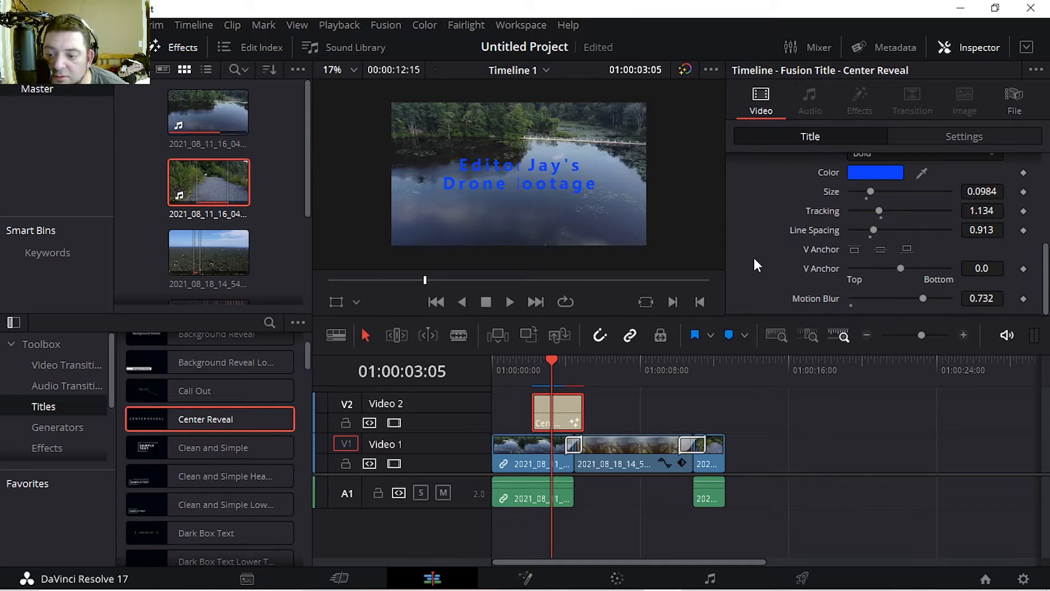
{"action": "scroll", "coordinate": [761, 273], "scroll_direction": "up", "scroll_amount": 4}
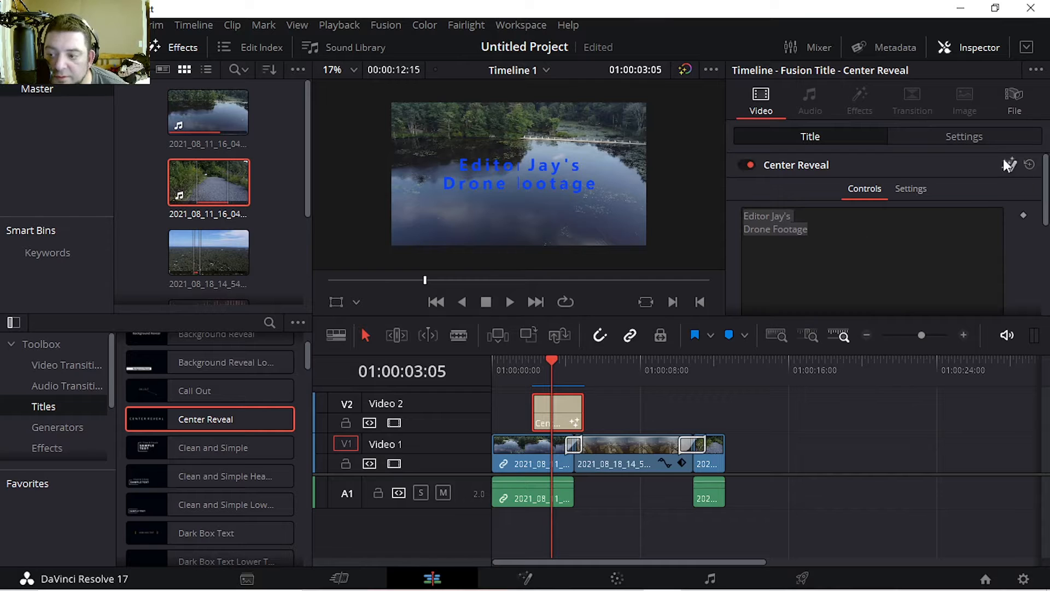
{"action": "scroll", "coordinate": [811, 260], "scroll_direction": "down", "scroll_amount": 5}
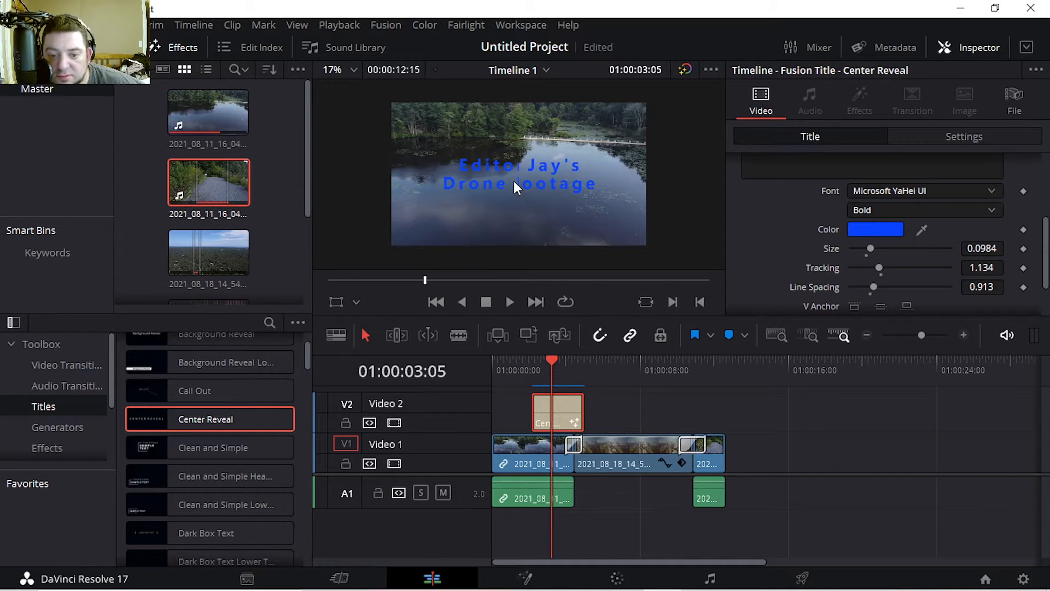
Add the ES_Return of Light music on a new audio track from the timeline's start, and play the edit from the beginning.
{"action": "left_click", "coordinate": [66, 381]}
{"action": "left_click", "coordinate": [58, 408]}
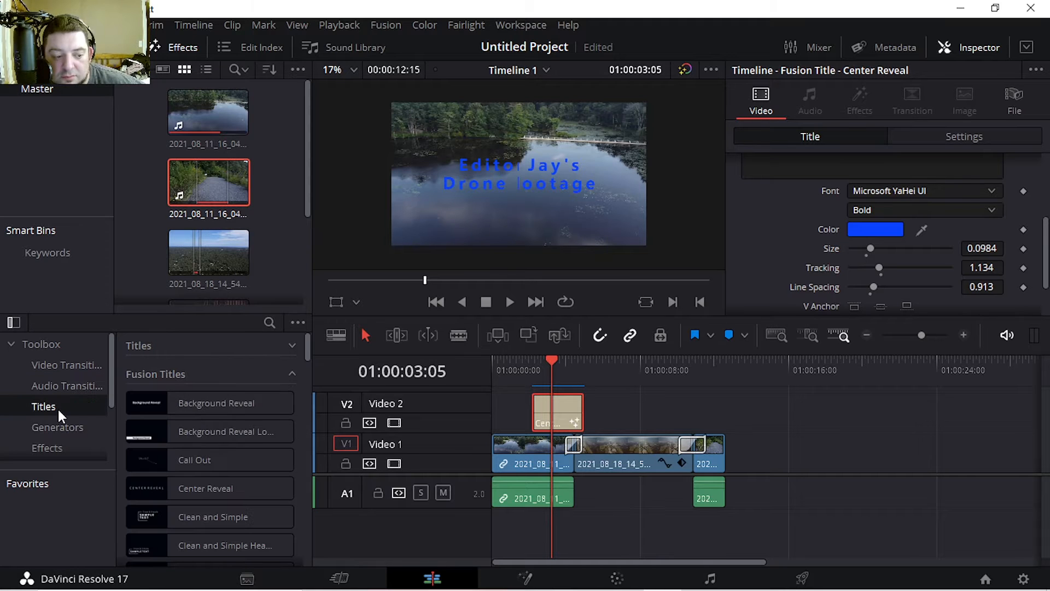
{"action": "scroll", "coordinate": [185, 215], "scroll_direction": "down", "scroll_amount": 2}
{"action": "left_click_drag", "start_coordinate": [208, 235], "coordinate": [493, 534]}
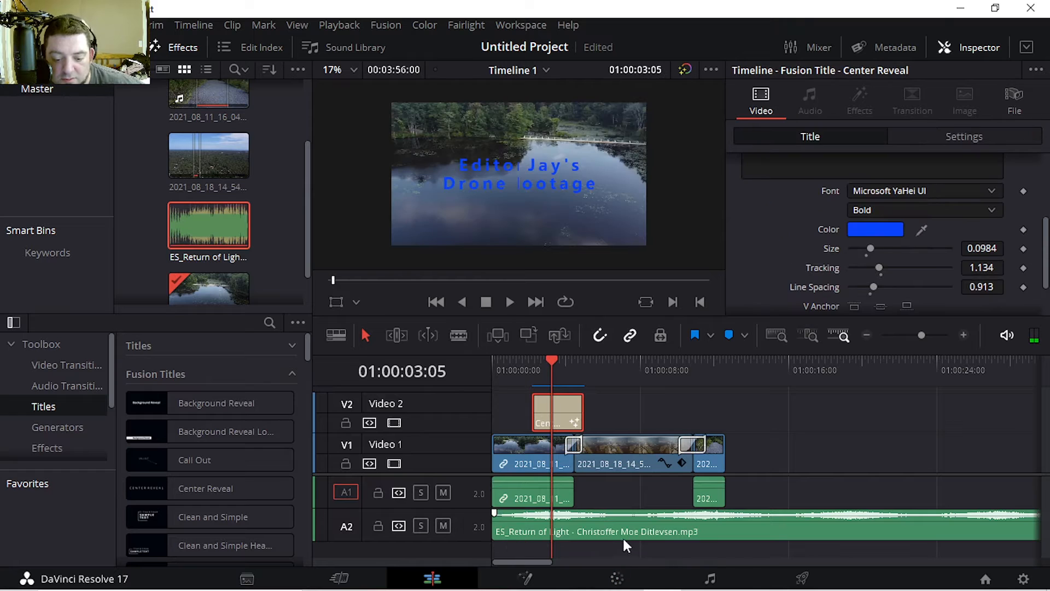
{"action": "key", "text": "space"}
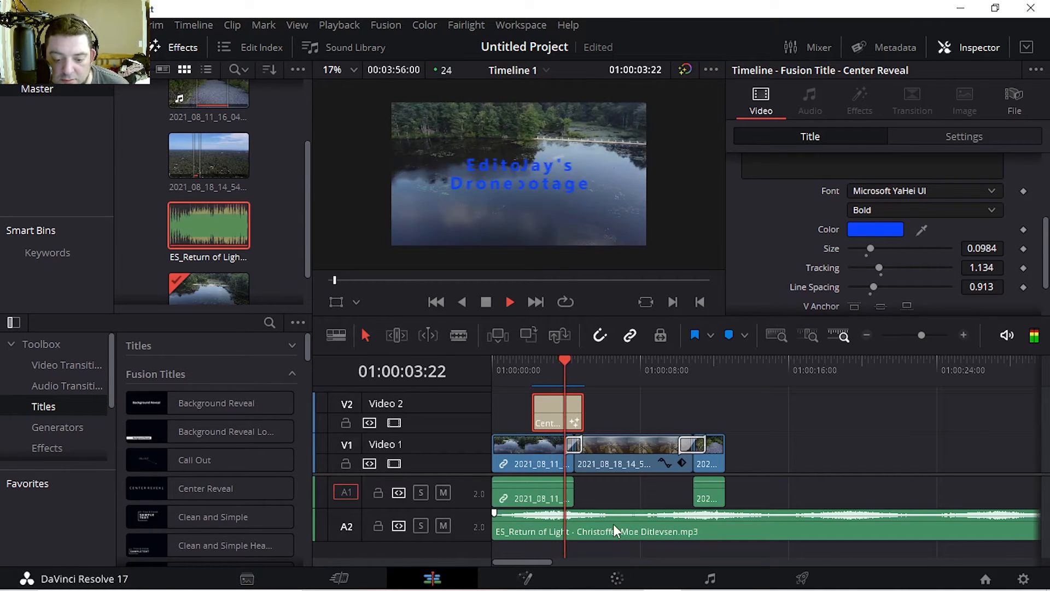
{"action": "key", "text": "Home"}
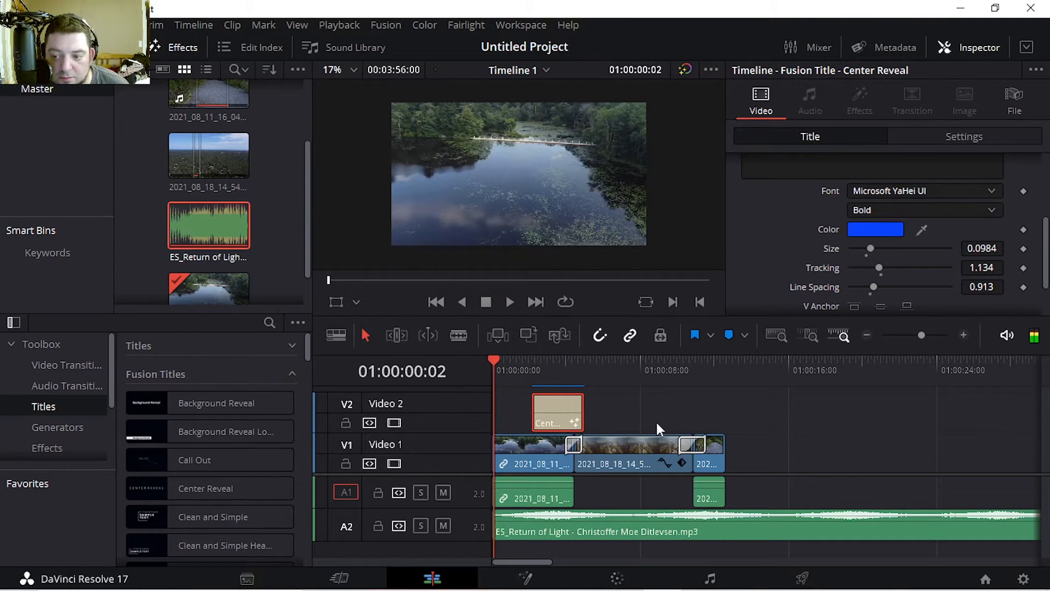
{"action": "key", "text": "space"}
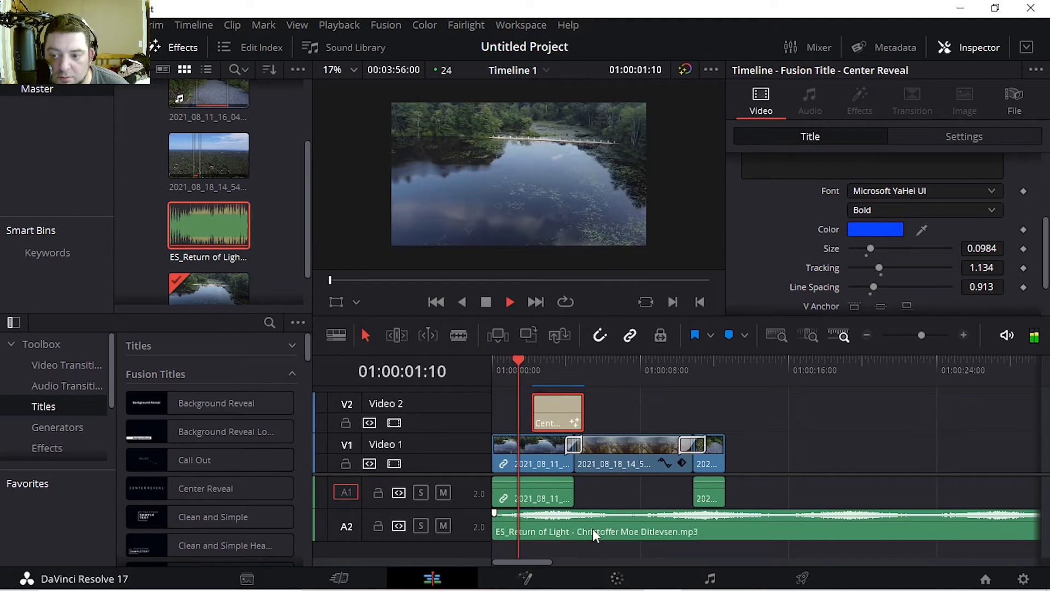
Set the music clip's volume to -31.53 and its pan to -0.76 during playback.
{"action": "left_click", "coordinate": [592, 528]}
{"action": "left_click_drag", "start_coordinate": [914, 148], "coordinate": [879, 162]}
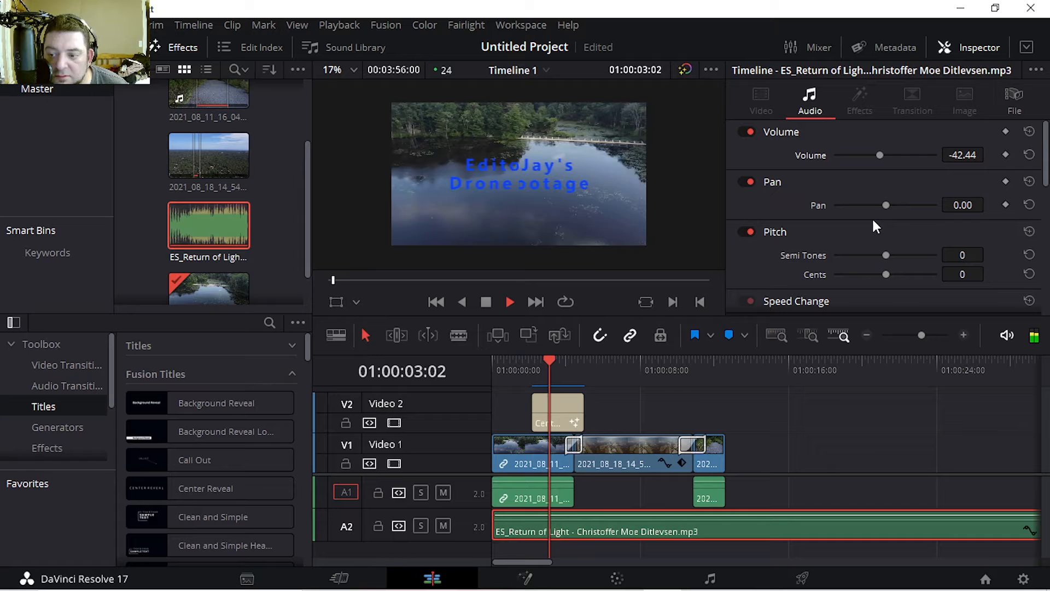
{"action": "mouse_move", "coordinate": [877, 152]}
{"action": "left_mouse_down"}
{"action": "mouse_move", "coordinate": [917, 153]}
{"action": "mouse_move", "coordinate": [897, 159]}
{"action": "left_mouse_up"}
{"action": "left_click_drag", "start_coordinate": [877, 208], "coordinate": [856, 210]}
{"action": "left_click_drag", "start_coordinate": [905, 154], "coordinate": [886, 207]}
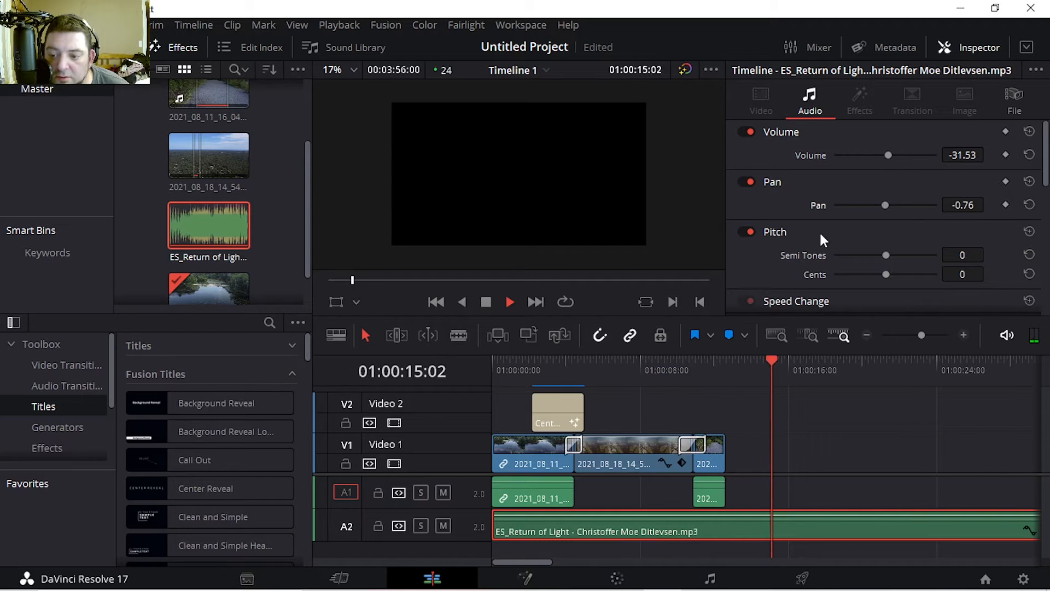
Examine the music clip's Speed Change and Equalizer settings, including the four frequency bands.
{"action": "scroll", "coordinate": [811, 235], "scroll_direction": "down", "scroll_amount": 3}
{"action": "scroll", "coordinate": [853, 196], "scroll_direction": "down", "scroll_amount": 2}
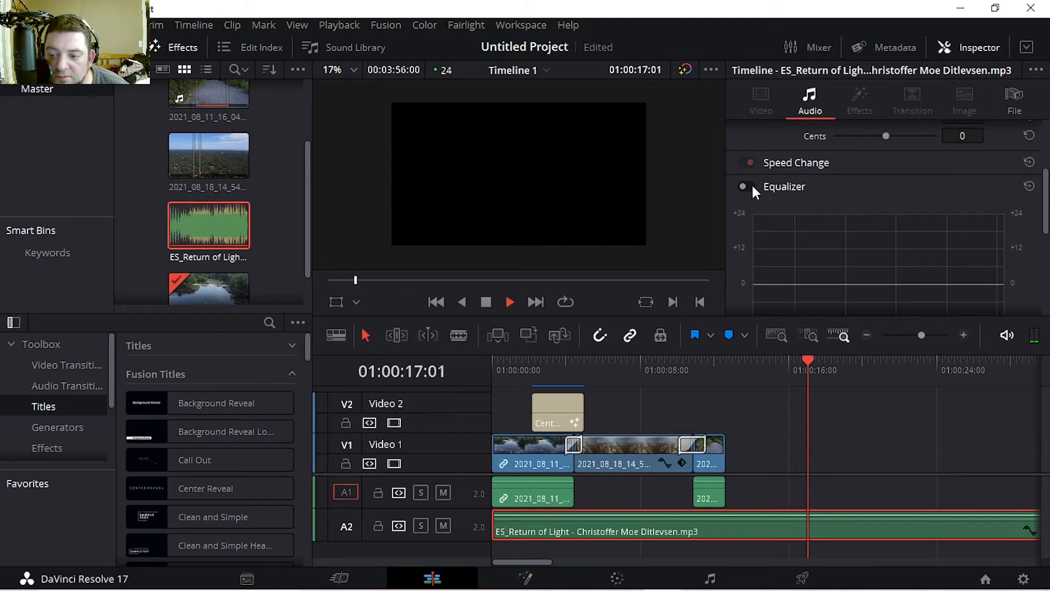
{"action": "scroll", "coordinate": [801, 228], "scroll_direction": "down", "scroll_amount": 5}
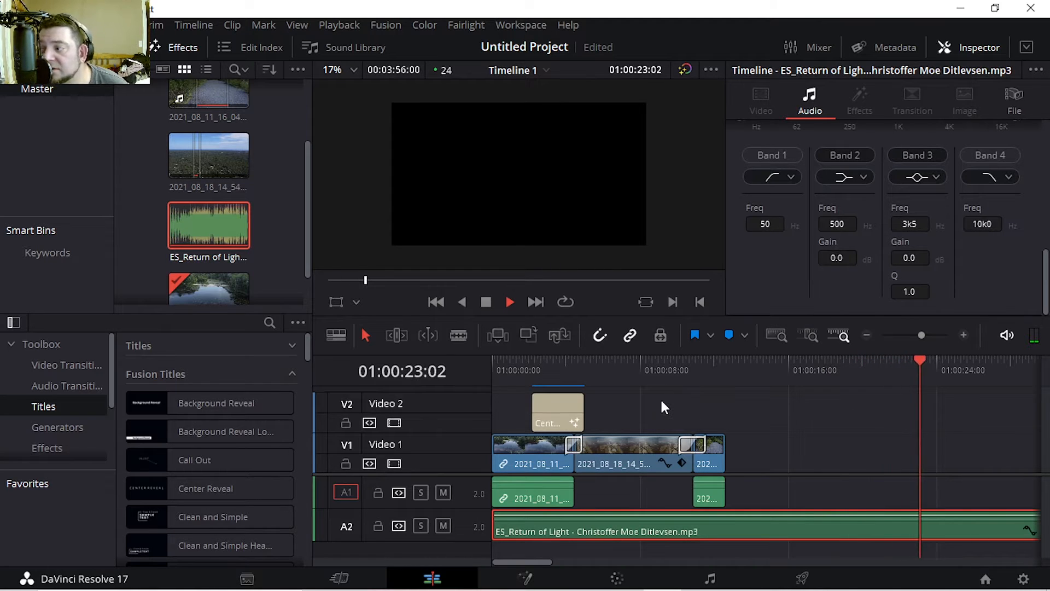
Browse the generators and Fusion effects, previewing the BT.2111 Color Bar and Binoculars over the frame at 01:00:03:23.
{"action": "left_click", "coordinate": [66, 432]}
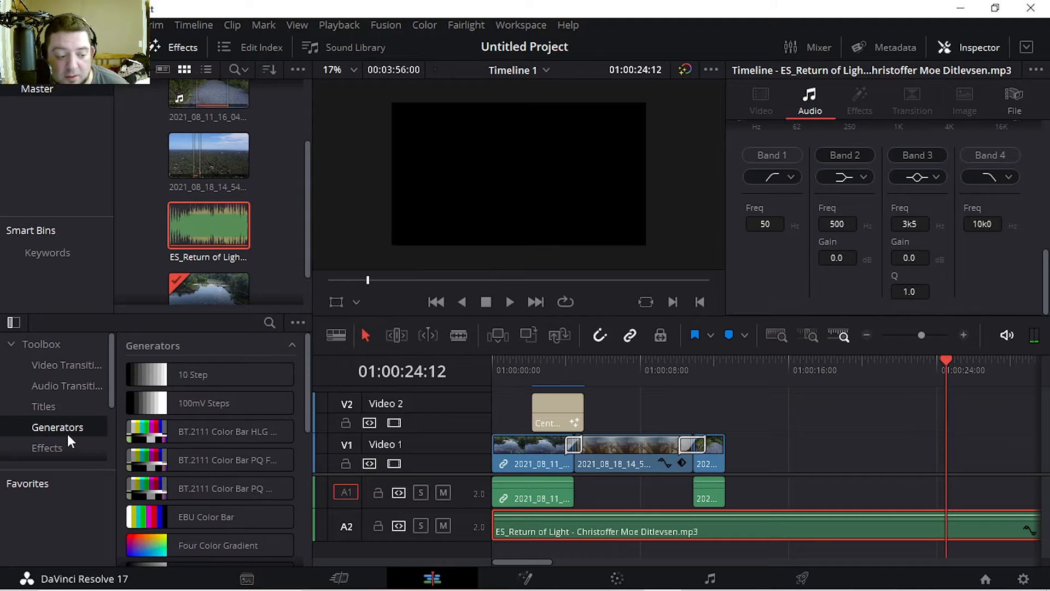
{"action": "left_click", "coordinate": [566, 366]}
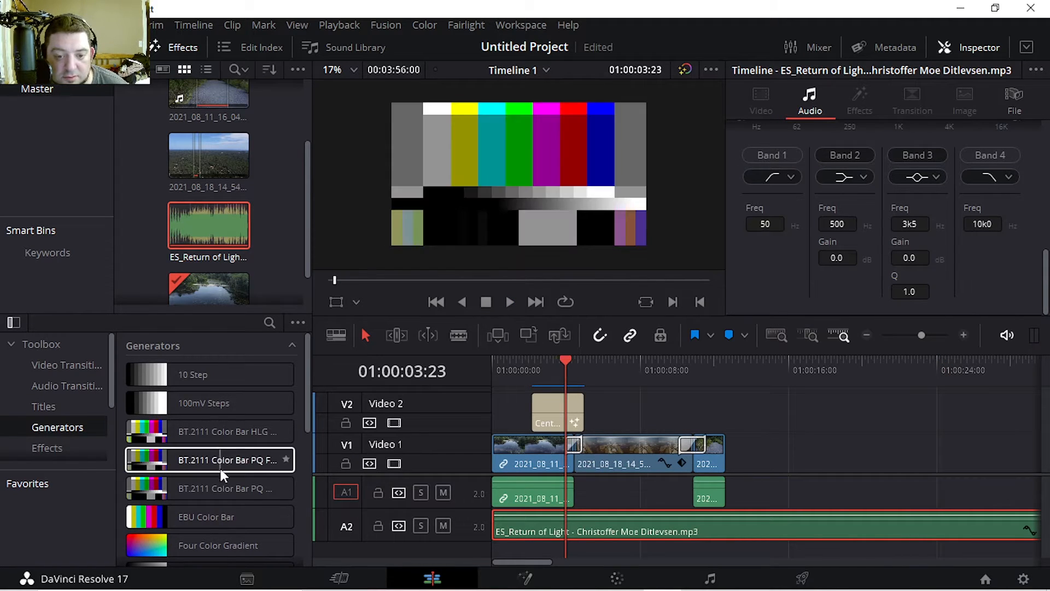
{"action": "left_click", "coordinate": [55, 447]}
{"action": "scroll", "coordinate": [54, 447], "scroll_direction": "down", "scroll_amount": 2}
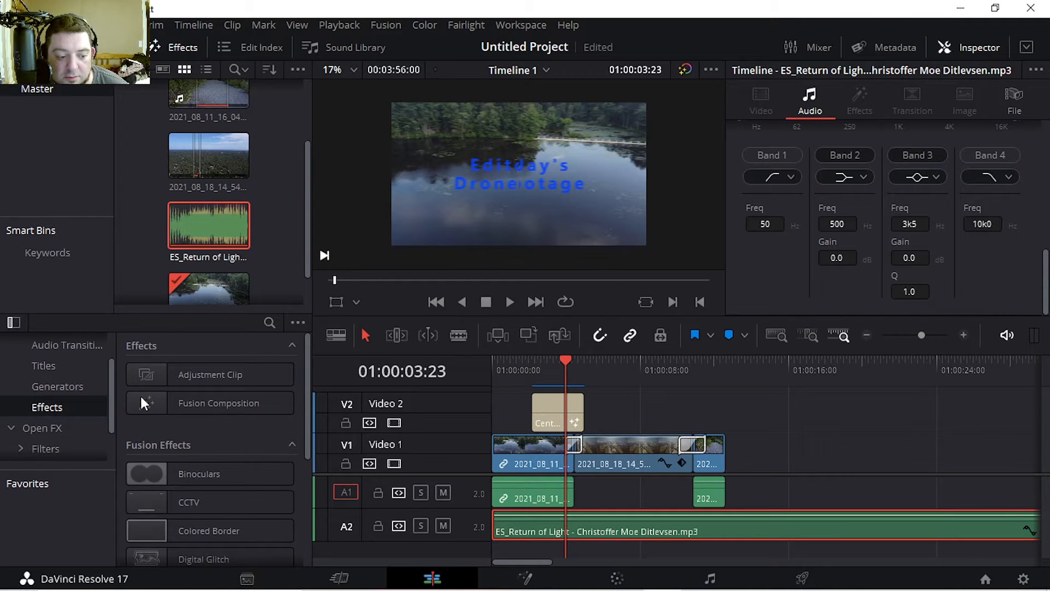
{"action": "scroll", "coordinate": [221, 378], "scroll_direction": "down", "scroll_amount": 3}
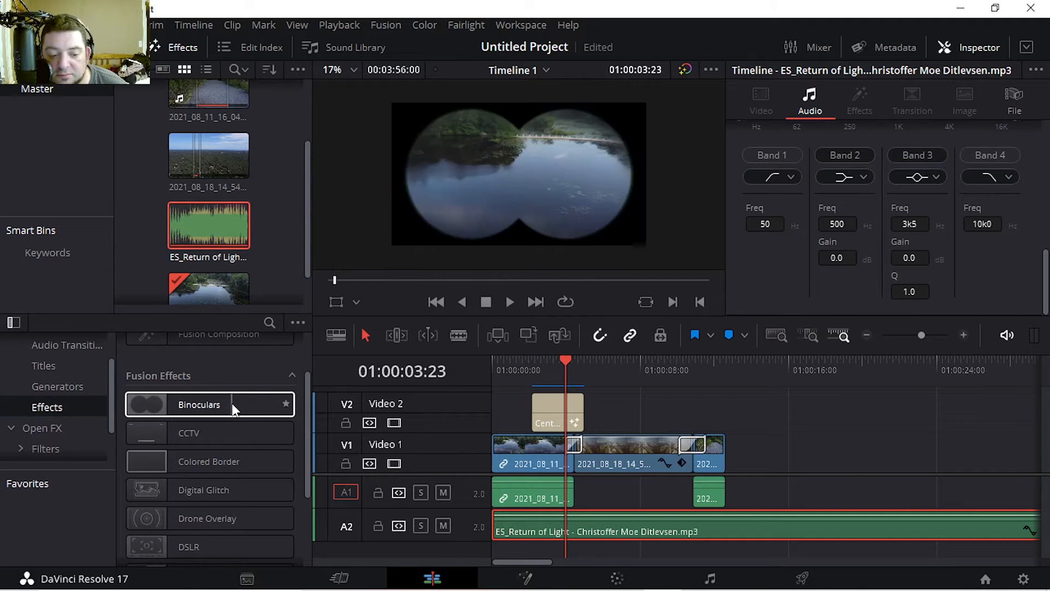
Preview the CCTV, Digital Glitch and Drone Overlay Fusion effects, declining the Studio upgrade offers and dismissing the unknown tool warnings.
{"action": "mouse_move", "coordinate": [225, 436]}
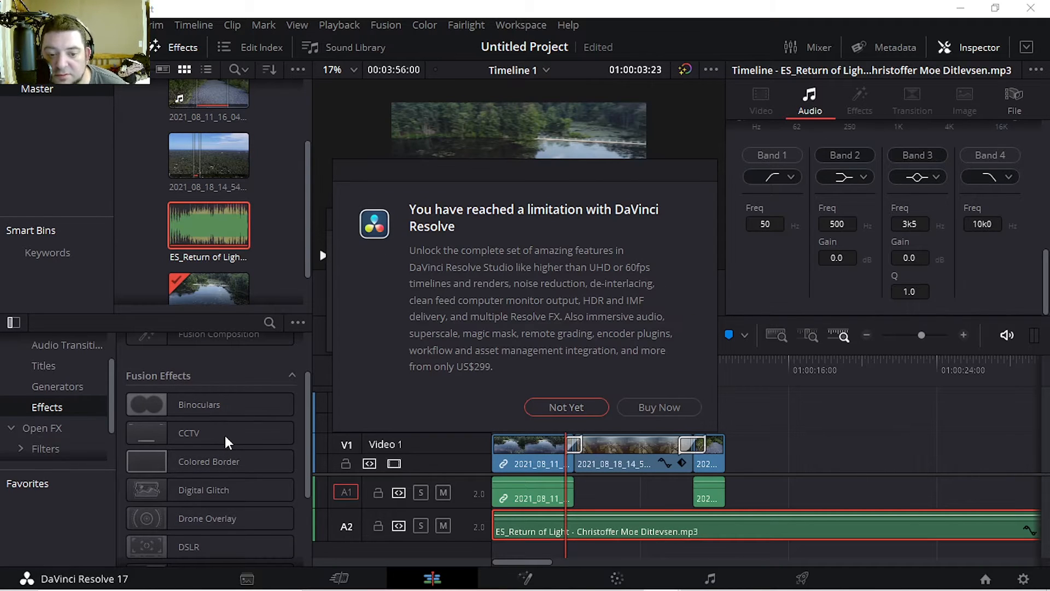
{"action": "left_click", "coordinate": [572, 407]}
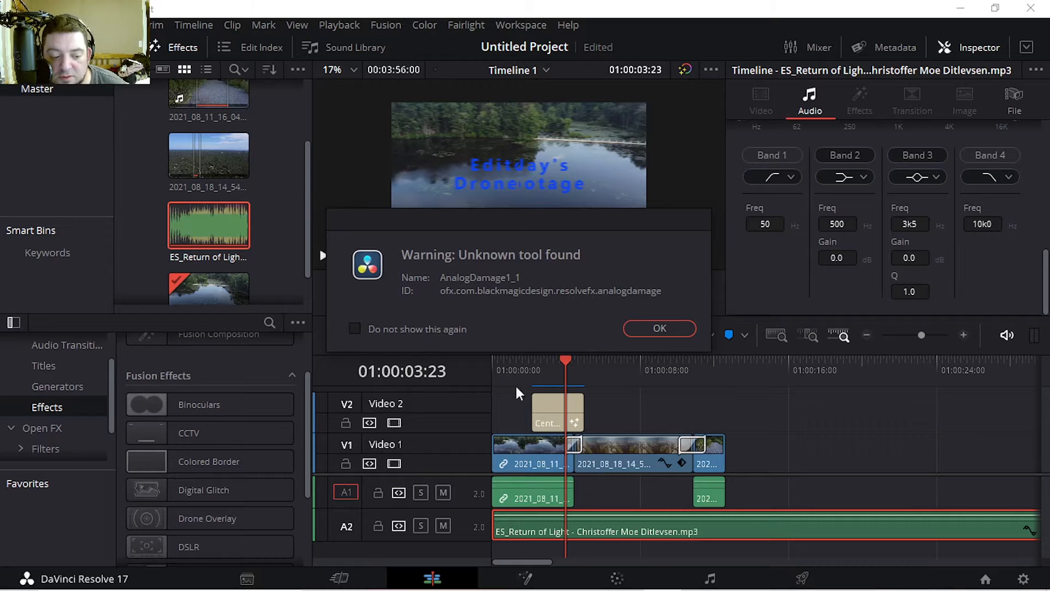
{"action": "left_click", "coordinate": [660, 328]}
{"action": "mouse_move", "coordinate": [134, 432]}
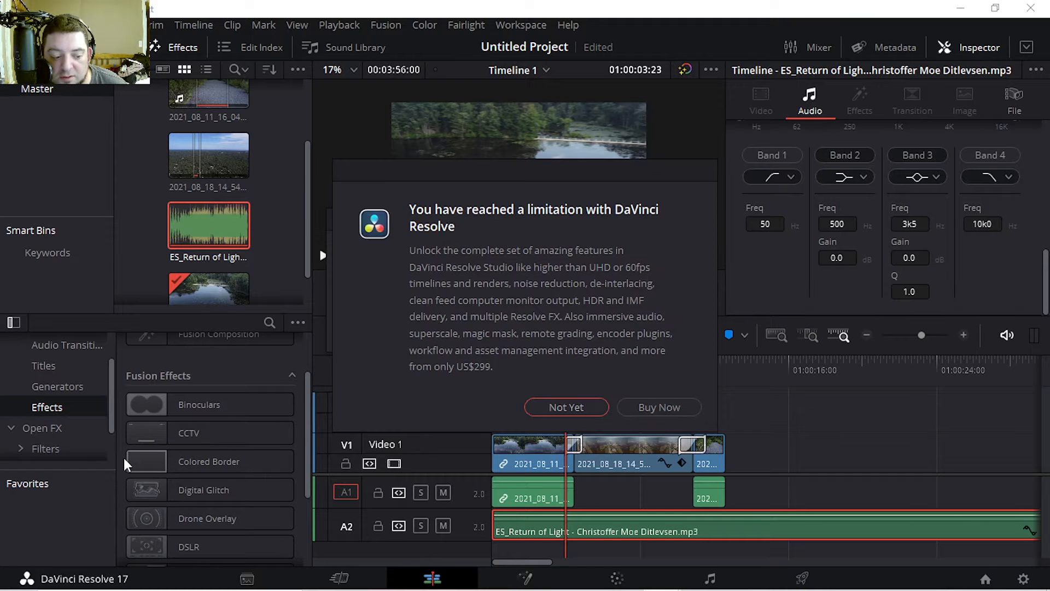
{"action": "left_click", "coordinate": [566, 407]}
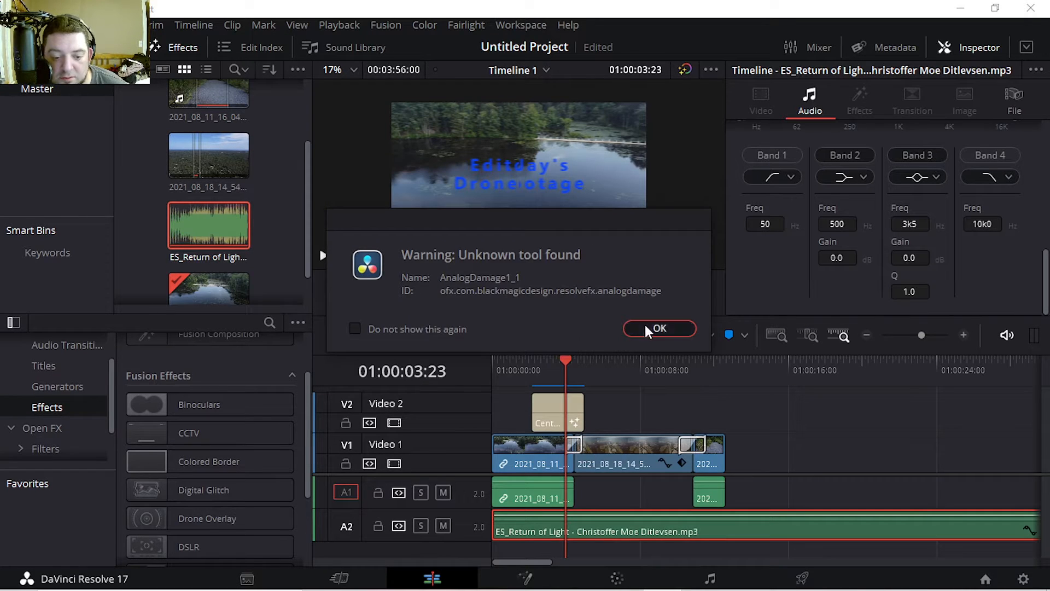
{"action": "left_click", "coordinate": [659, 329]}
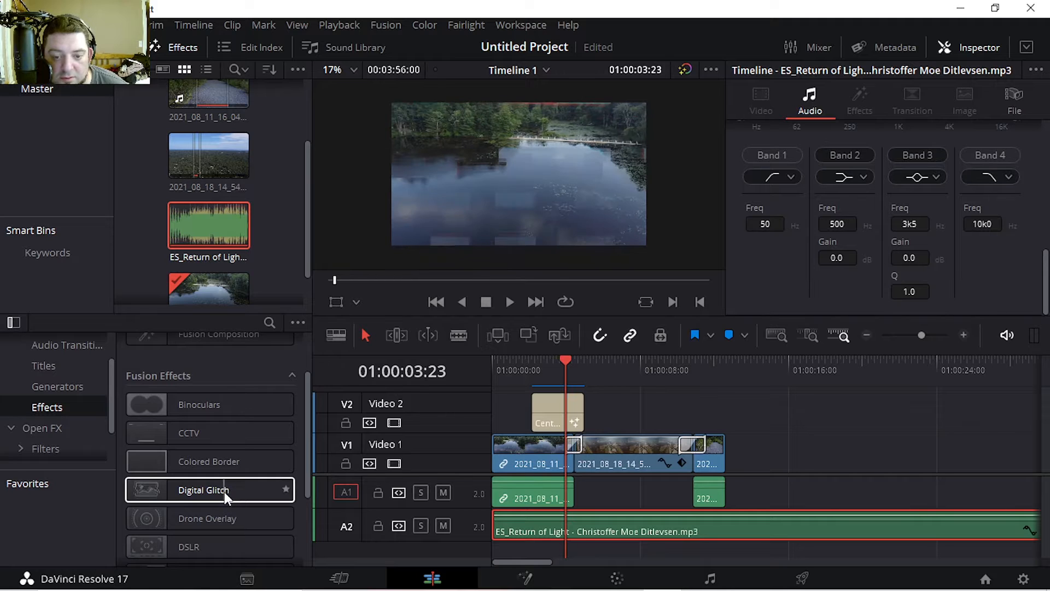
{"action": "mouse_move", "coordinate": [208, 518]}
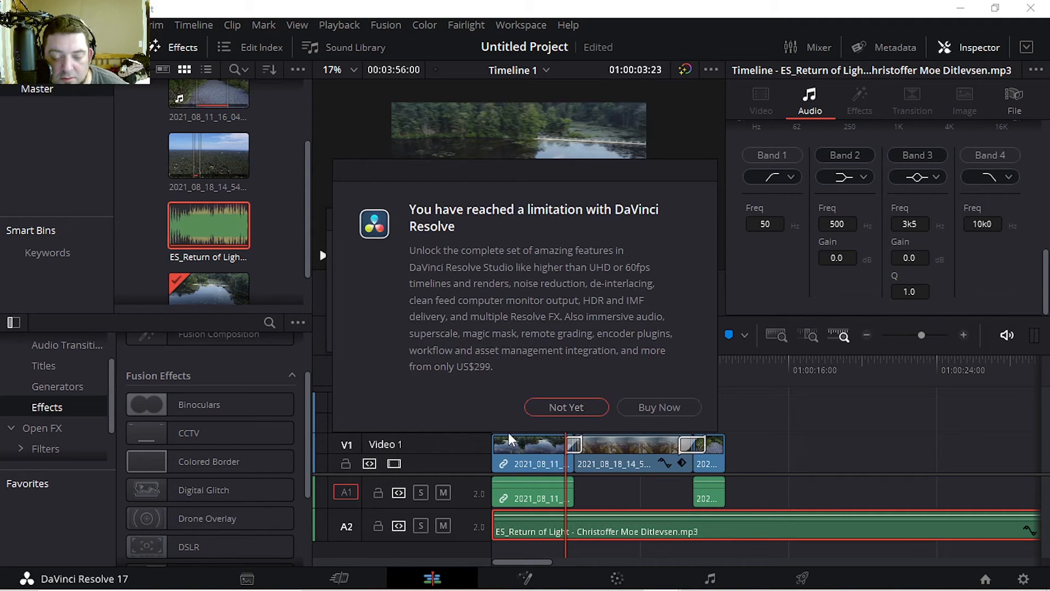
{"action": "left_click", "coordinate": [554, 412]}
{"action": "left_click", "coordinate": [644, 330]}
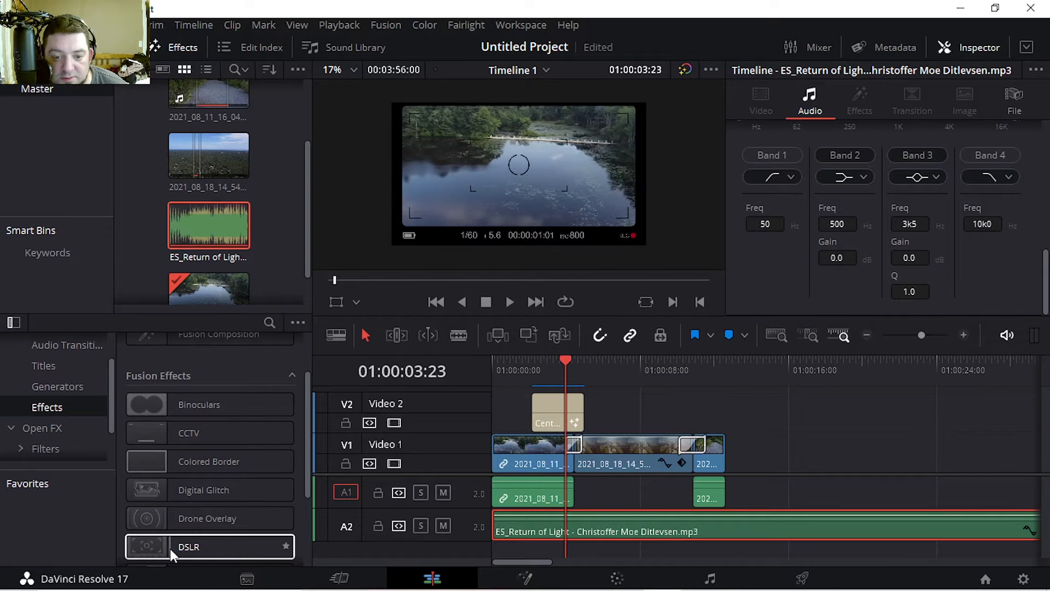
Apply the DSLR Fusion effect to the first clip on Video 1 and view the frame at 01:00:02:04.
{"action": "left_click_drag", "start_coordinate": [170, 550], "coordinate": [521, 452]}
{"action": "left_click", "coordinate": [531, 363]}
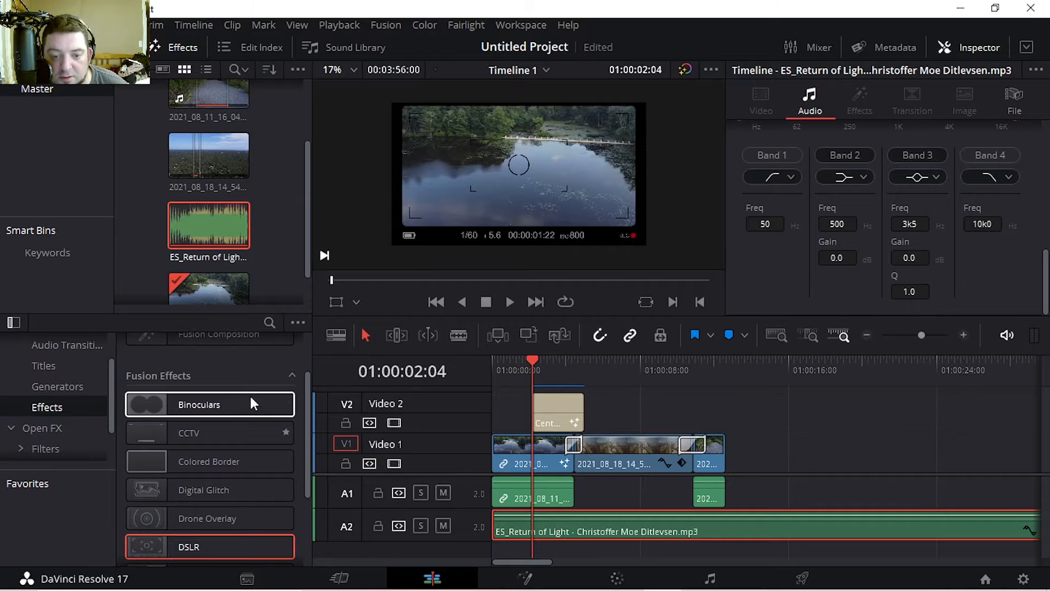
Browse the remaining Fusion effects such as DVE and Video Camera, and inspect the first clip and the second clip at 01:00:08:07.
{"action": "scroll", "coordinate": [213, 503], "scroll_direction": "down", "scroll_amount": 3}
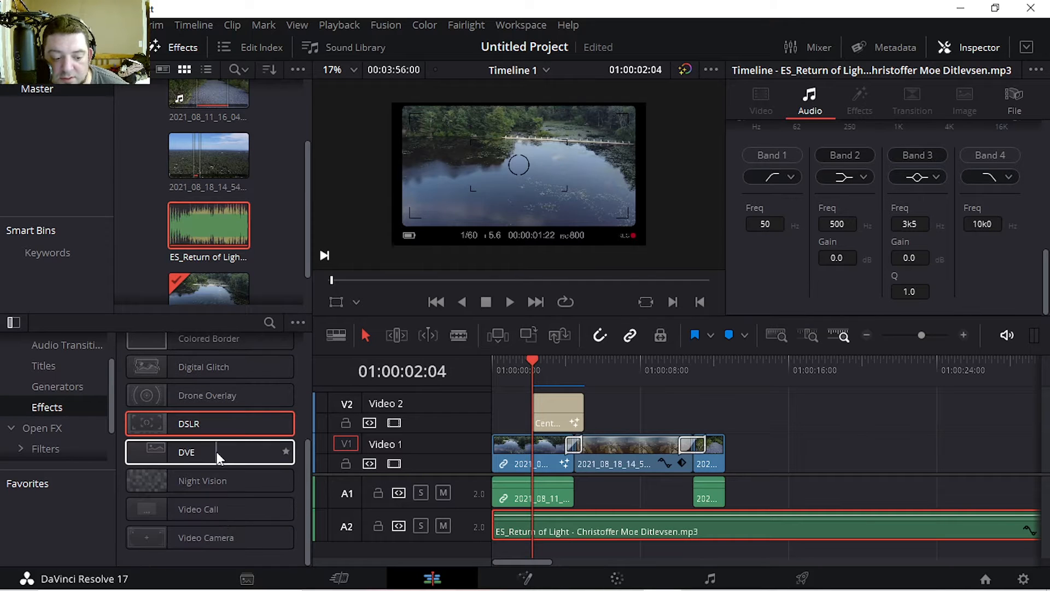
{"action": "left_click", "coordinate": [230, 458]}
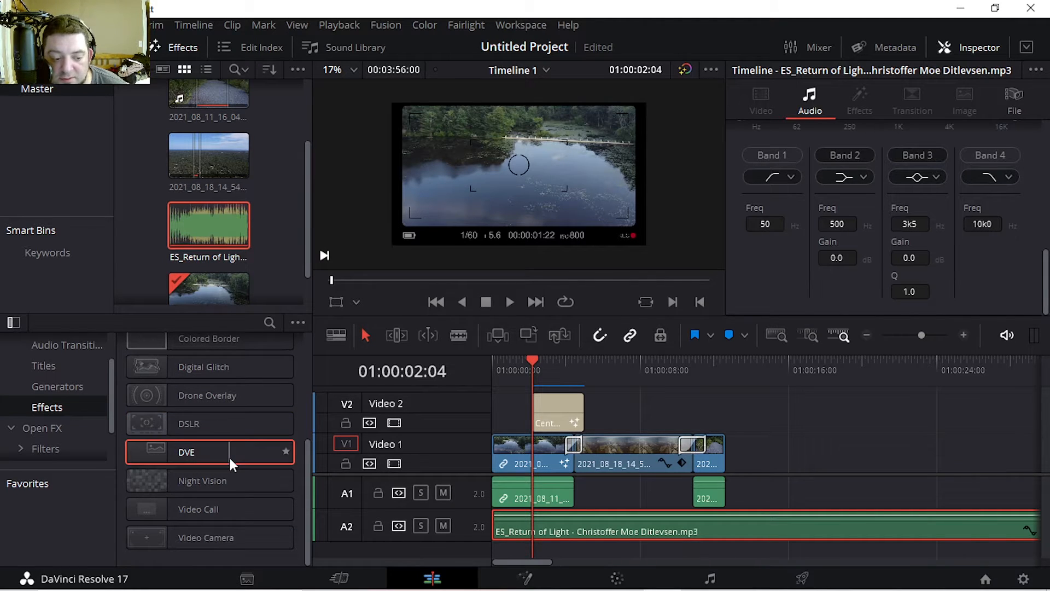
{"action": "left_click", "coordinate": [554, 459]}
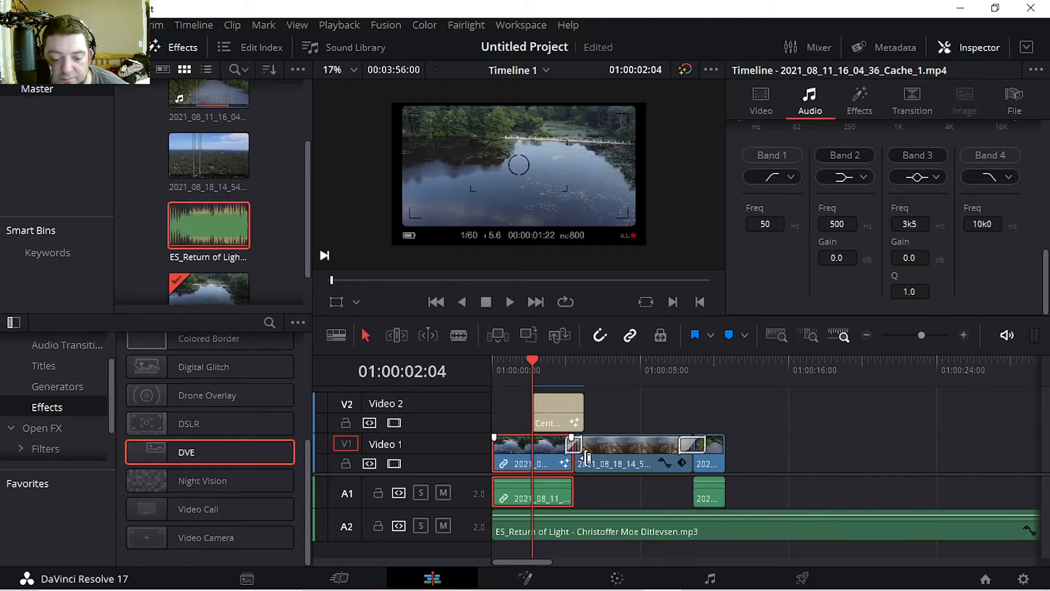
{"action": "left_click", "coordinate": [555, 457]}
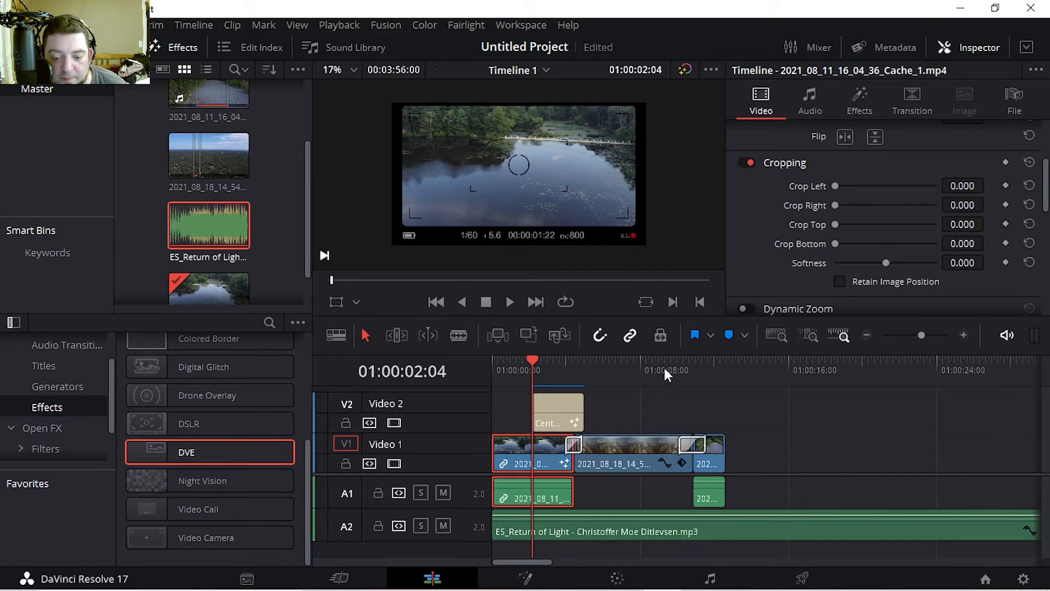
{"action": "left_click", "coordinate": [646, 385]}
{"action": "left_click", "coordinate": [622, 441]}
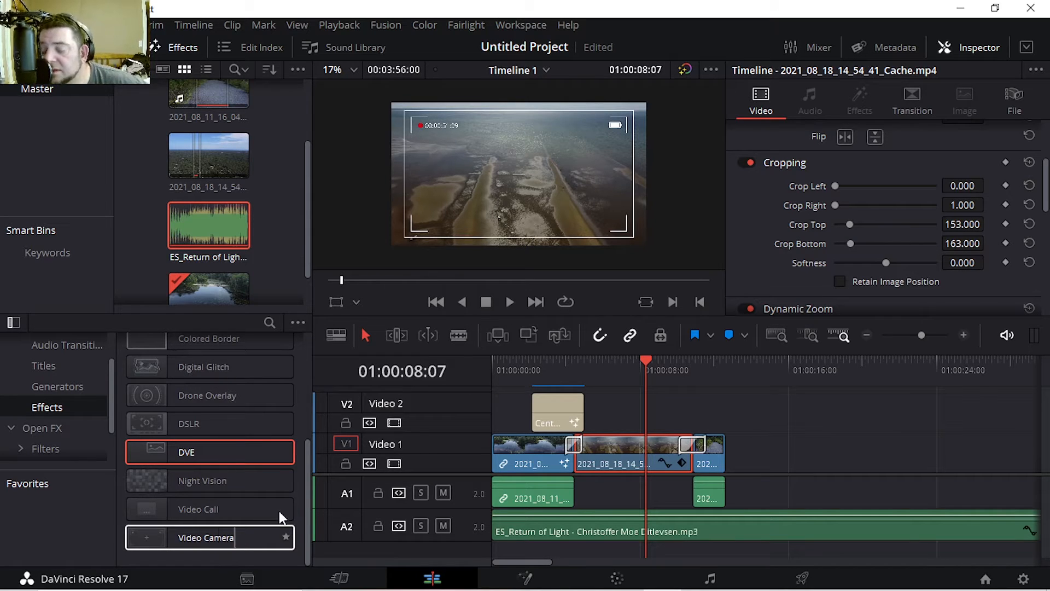
Browse the Open FX library from the Blur effects through Color, Generate, Key and Light to the Revival category.
{"action": "left_click", "coordinate": [55, 426]}
{"action": "scroll", "coordinate": [55, 429], "scroll_direction": "down", "scroll_amount": 2}
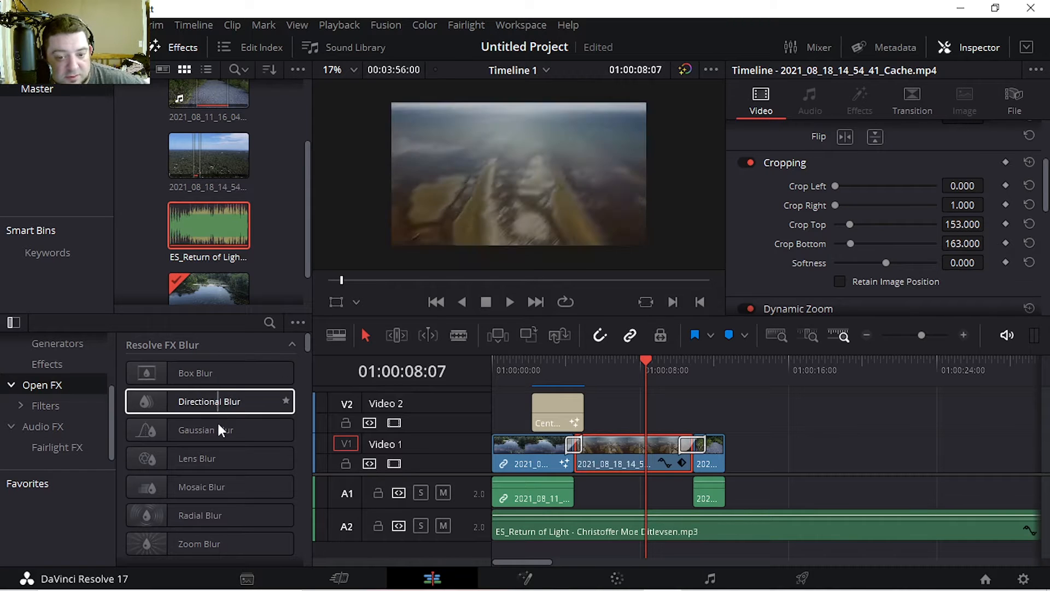
{"action": "scroll", "coordinate": [213, 443], "scroll_direction": "down", "scroll_amount": 2}
{"action": "scroll", "coordinate": [207, 468], "scroll_direction": "up", "scroll_amount": 1}
{"action": "scroll", "coordinate": [209, 474], "scroll_direction": "down", "scroll_amount": 5}
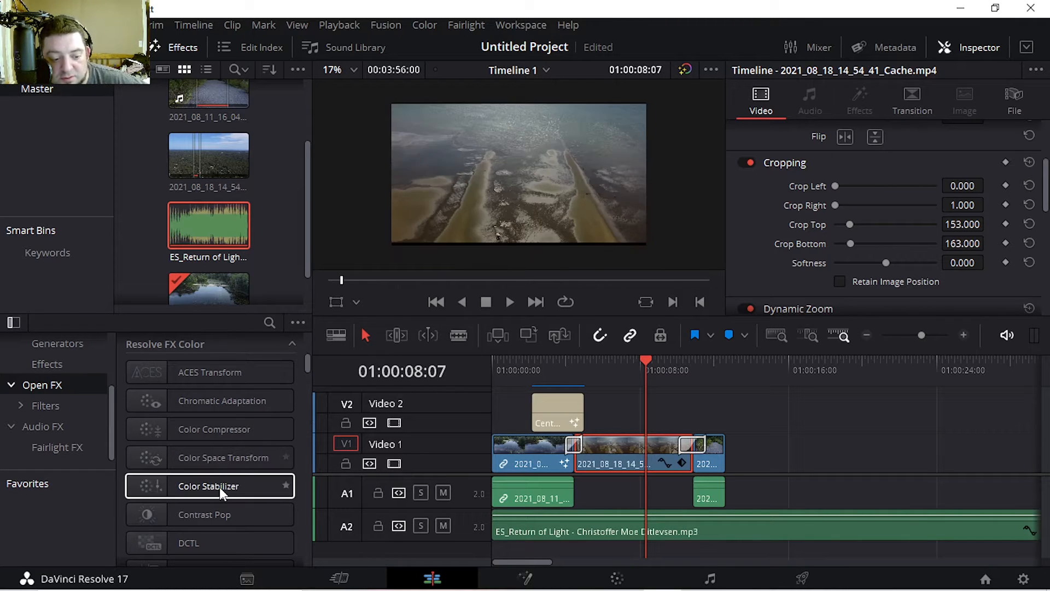
{"action": "scroll", "coordinate": [219, 487], "scroll_direction": "down", "scroll_amount": 2}
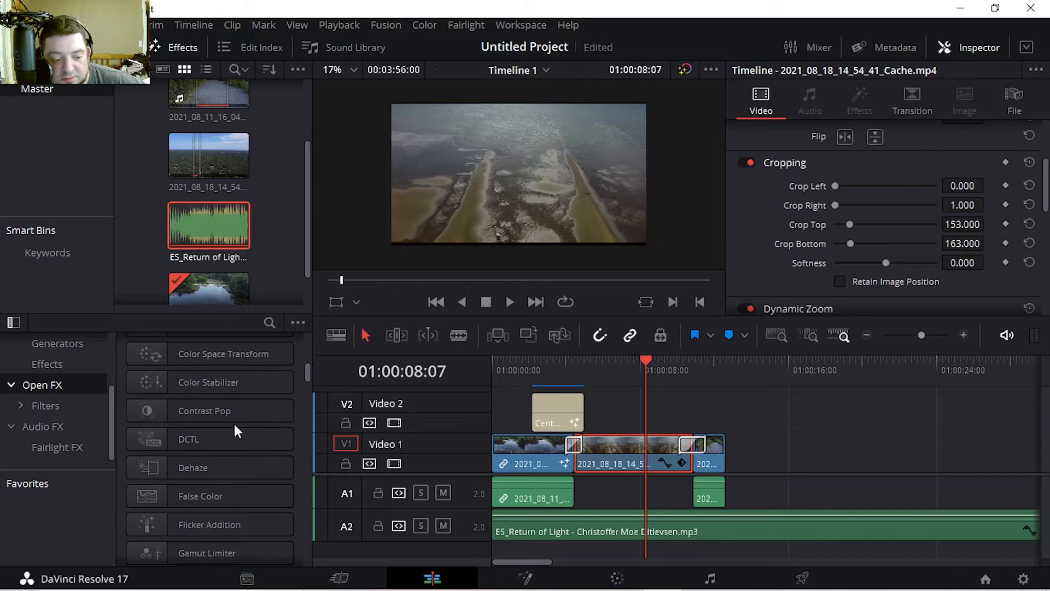
{"action": "scroll", "coordinate": [232, 440], "scroll_direction": "down", "scroll_amount": 3}
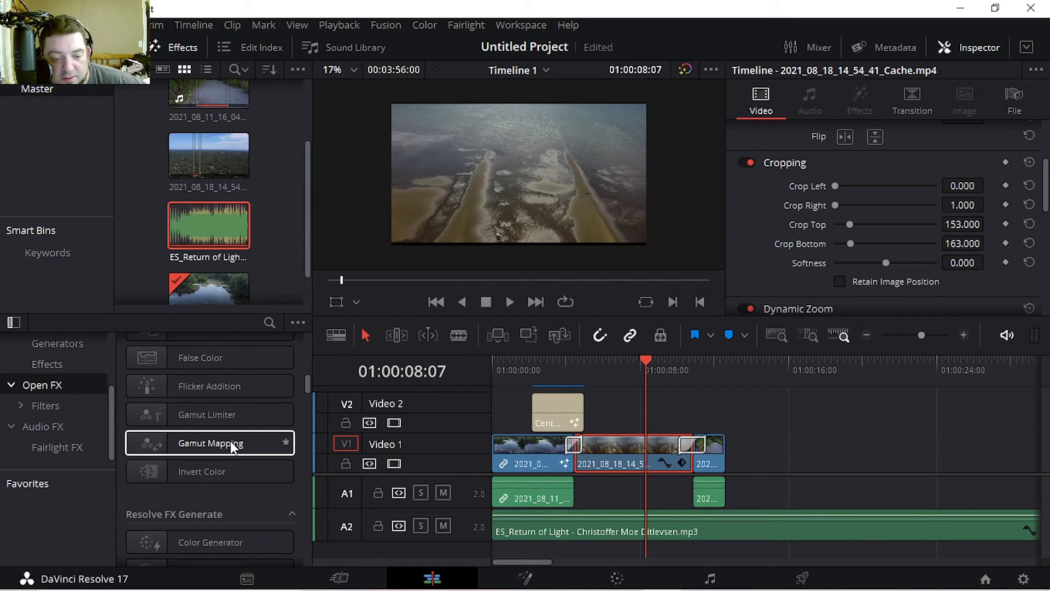
{"action": "scroll", "coordinate": [231, 441], "scroll_direction": "down", "scroll_amount": 1}
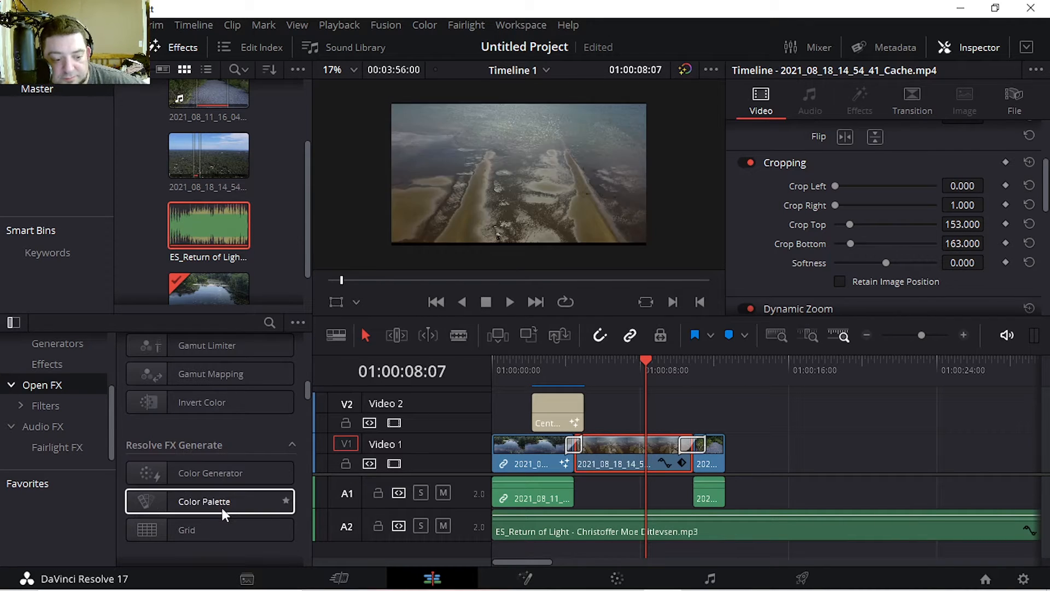
{"action": "scroll", "coordinate": [219, 527], "scroll_direction": "down", "scroll_amount": 3}
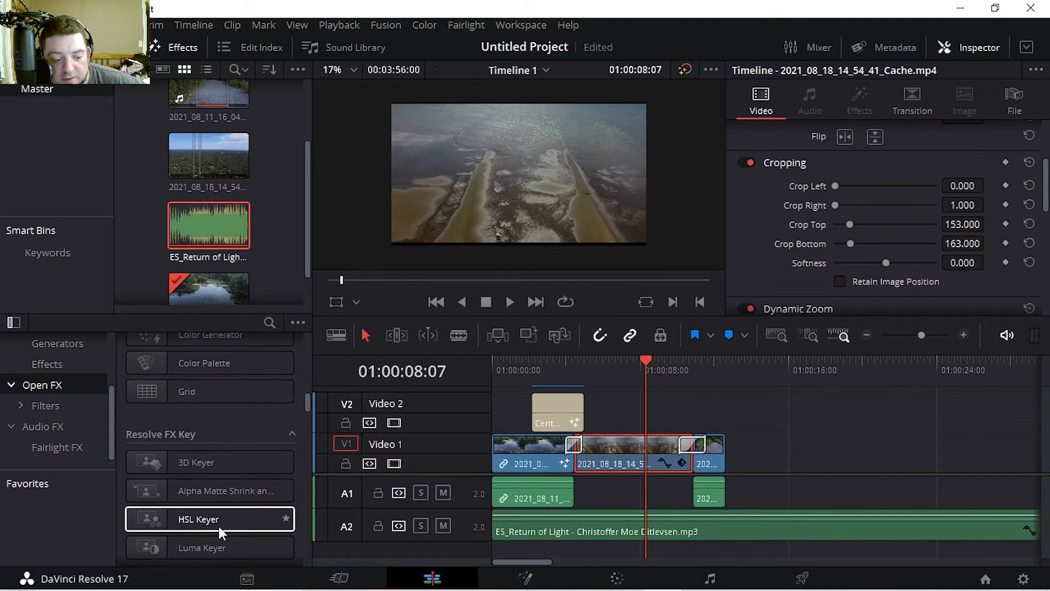
{"action": "scroll", "coordinate": [219, 526], "scroll_direction": "down", "scroll_amount": 2}
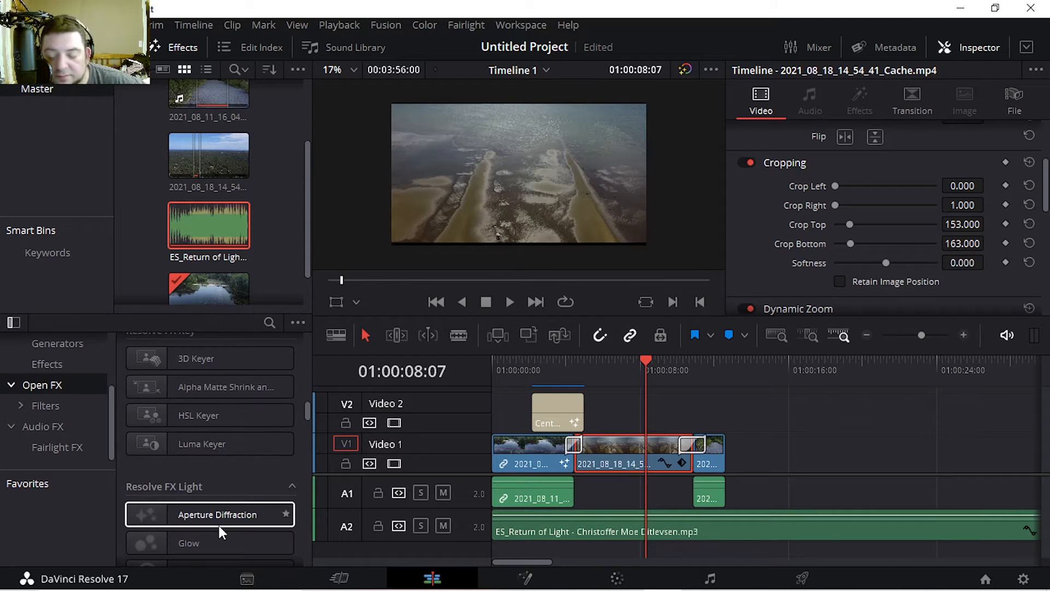
{"action": "scroll", "coordinate": [219, 527], "scroll_direction": "down", "scroll_amount": 3}
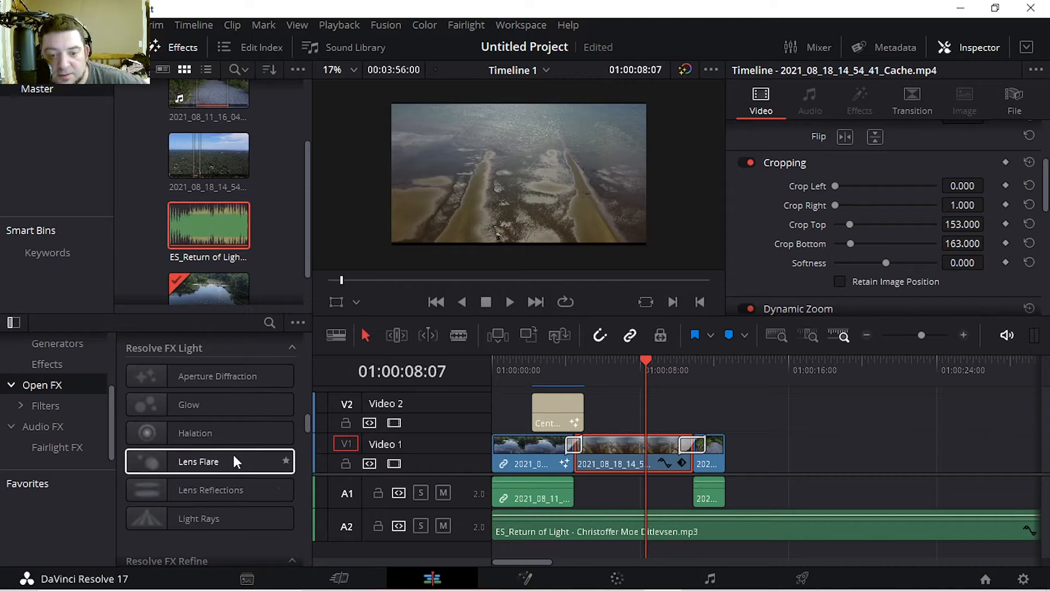
{"action": "scroll", "coordinate": [228, 492], "scroll_direction": "down", "scroll_amount": 4}
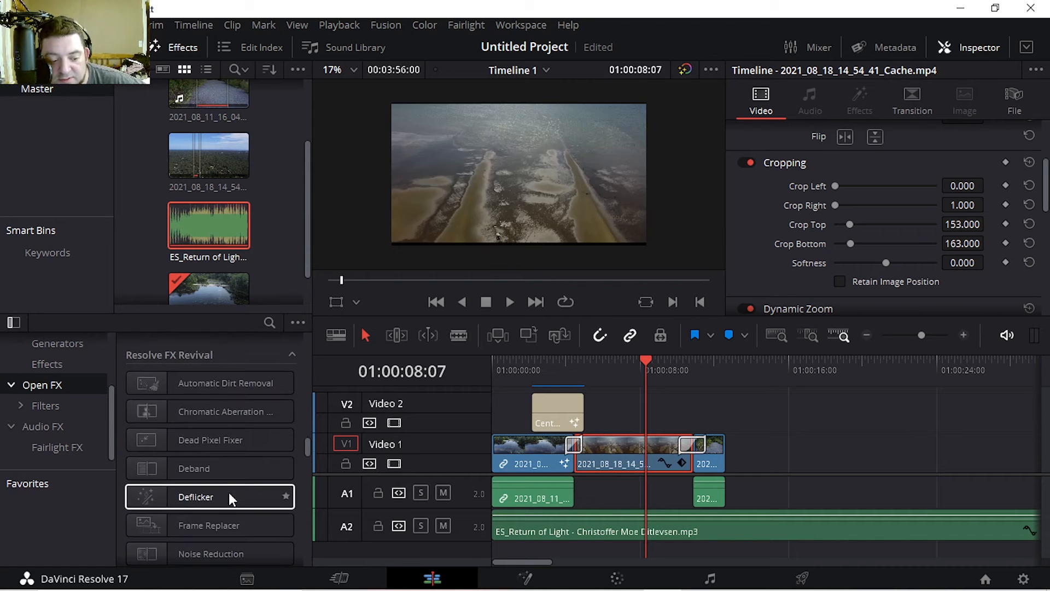
Examine the Resolve FX filters from Revival through Sharpen and Stylize, and open the Audio FX list.
{"action": "left_click", "coordinate": [54, 411]}
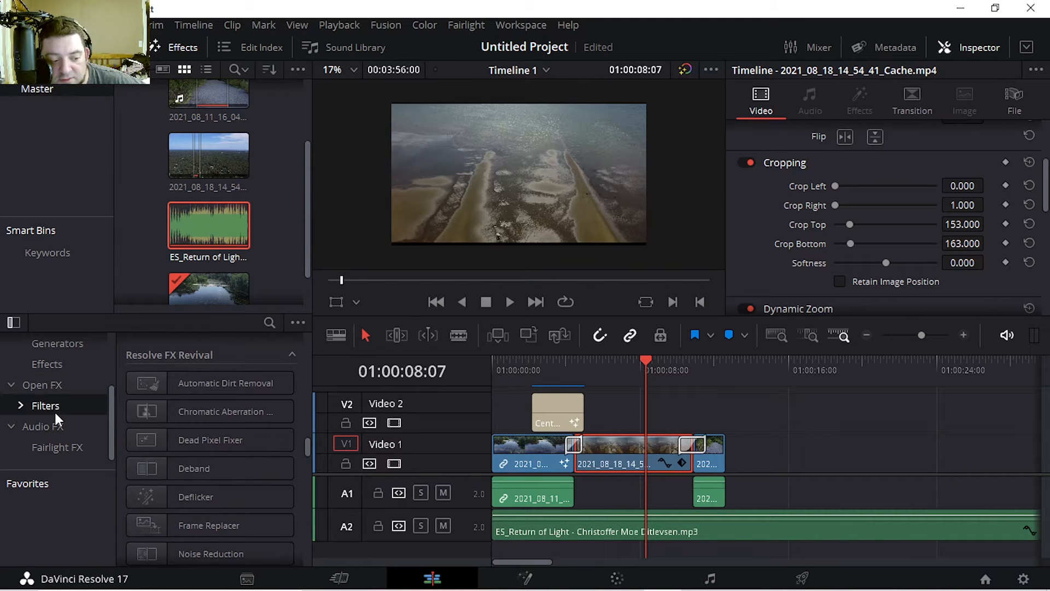
{"action": "left_click", "coordinate": [20, 406]}
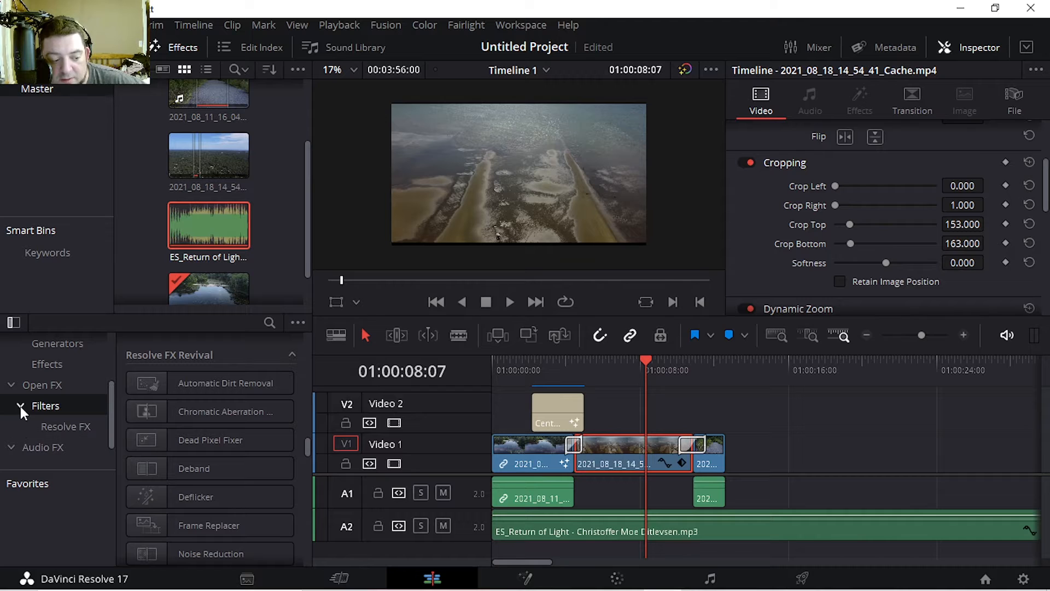
{"action": "left_click", "coordinate": [60, 426]}
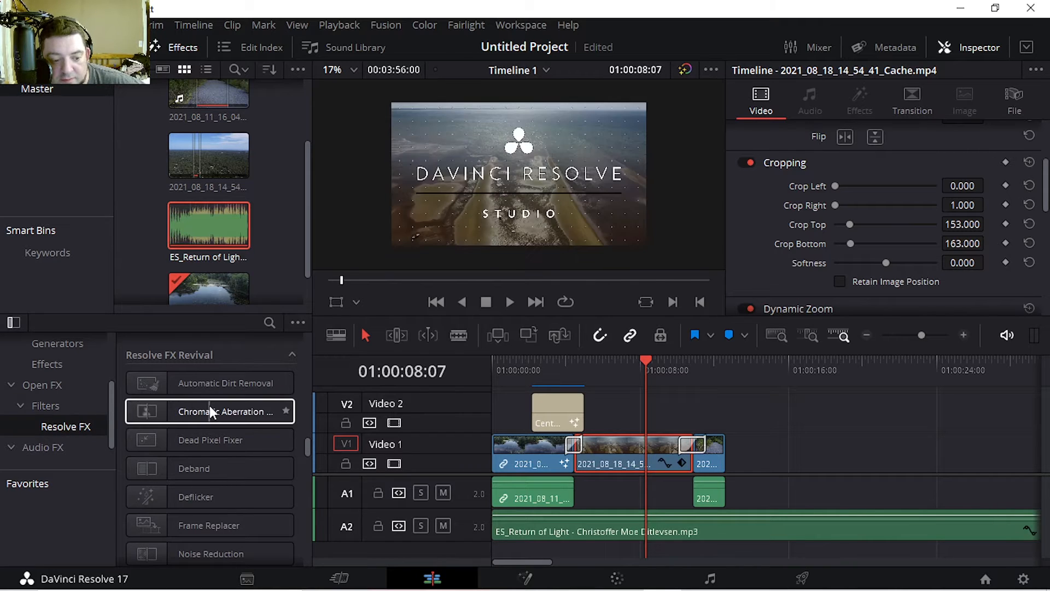
{"action": "scroll", "coordinate": [209, 405], "scroll_direction": "down", "scroll_amount": 1}
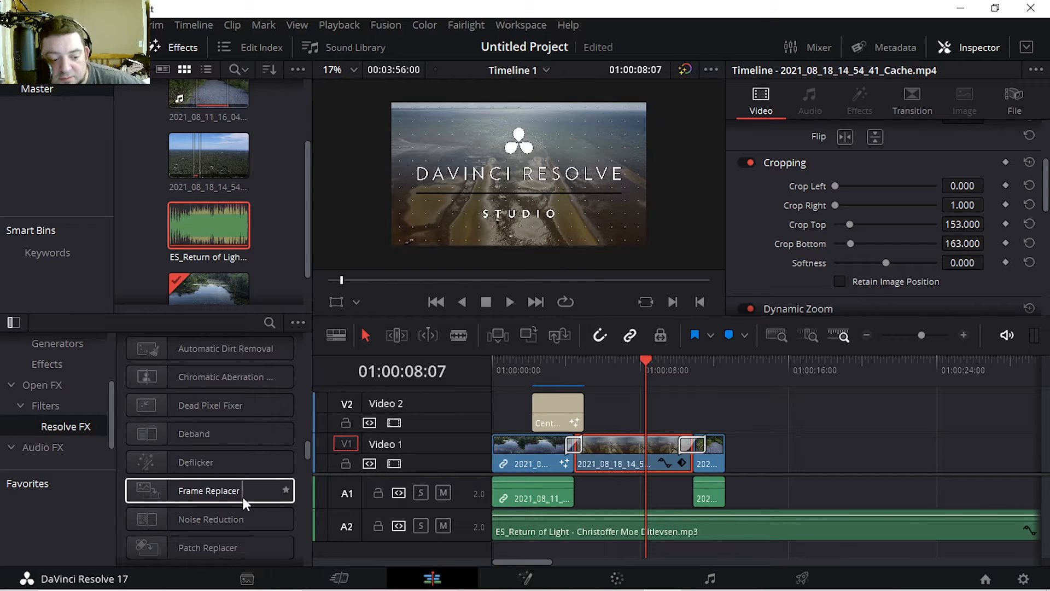
{"action": "scroll", "coordinate": [243, 497], "scroll_direction": "down", "scroll_amount": 3}
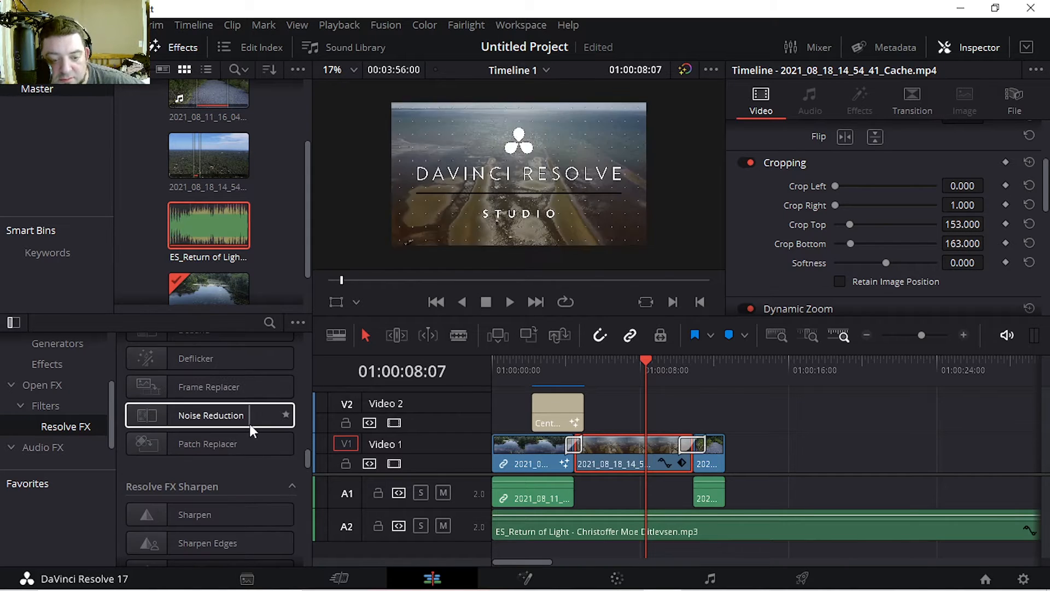
{"action": "scroll", "coordinate": [231, 444], "scroll_direction": "down", "scroll_amount": 5}
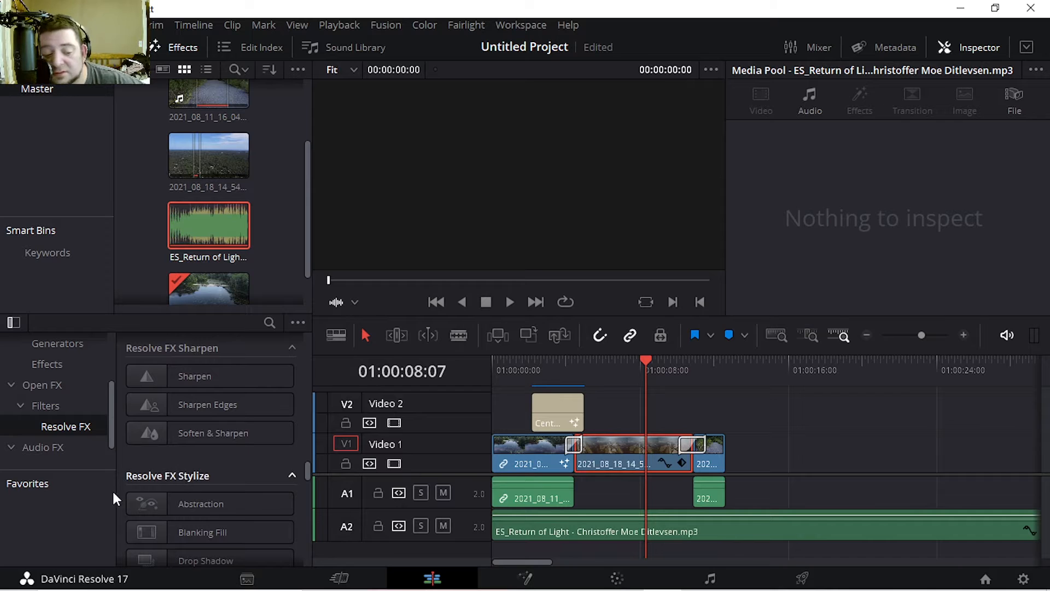
{"action": "left_click", "coordinate": [48, 447]}
Play the edit from the beginning and stop at 01:00:13:09, just past the last video clip.
{"action": "left_click_drag", "start_coordinate": [599, 359], "coordinate": [493, 365]}
{"action": "key", "text": "space"}
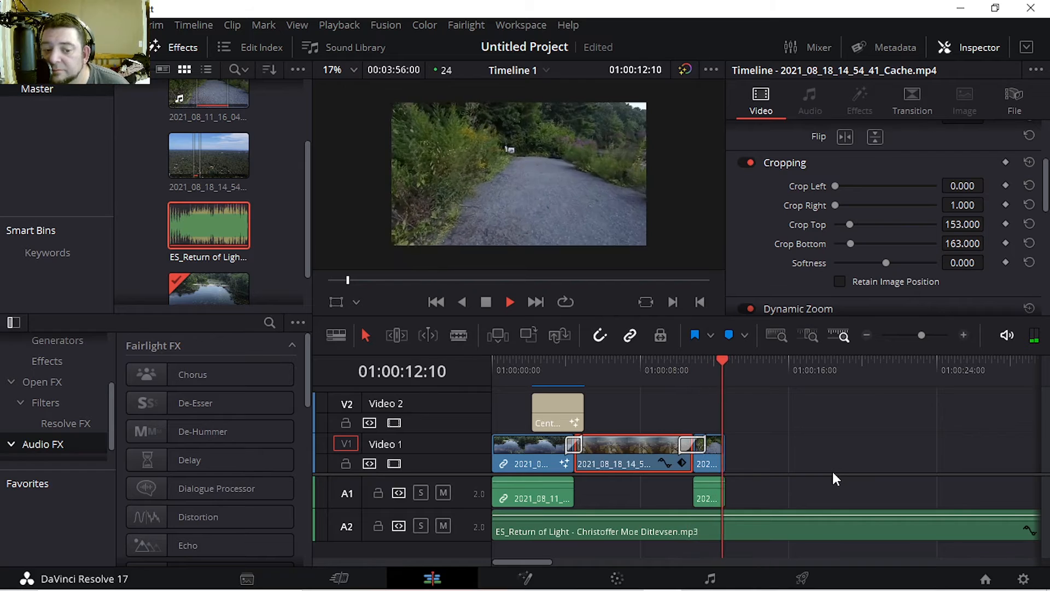
{"action": "key", "text": "space"}
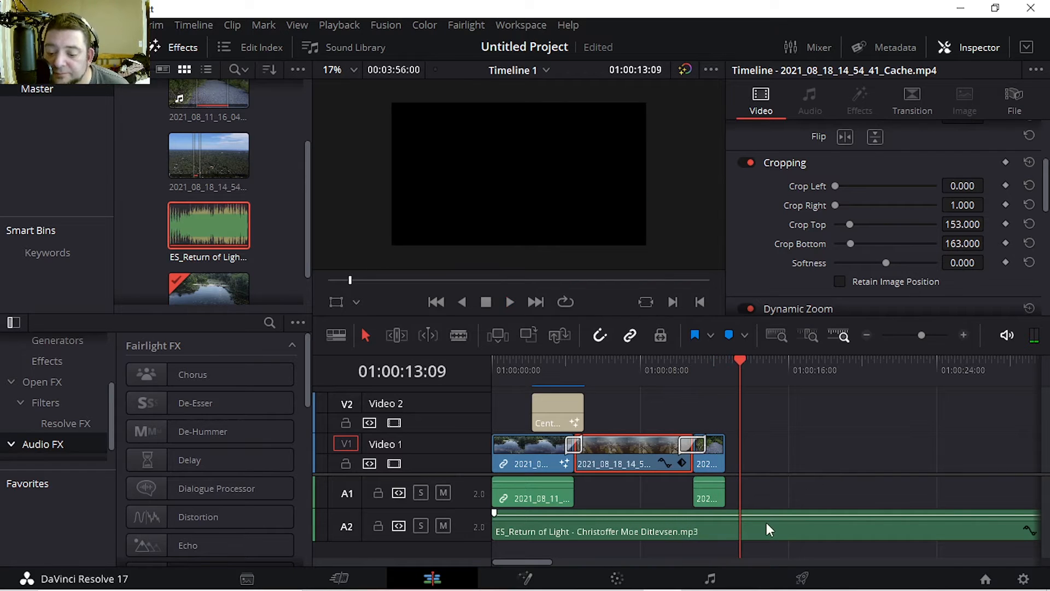
Split the ES_Return of Light music clip at 01:00:13:09 and delete the part after the cut.
{"action": "left_click", "coordinate": [727, 524]}
{"action": "left_click", "coordinate": [459, 336]}
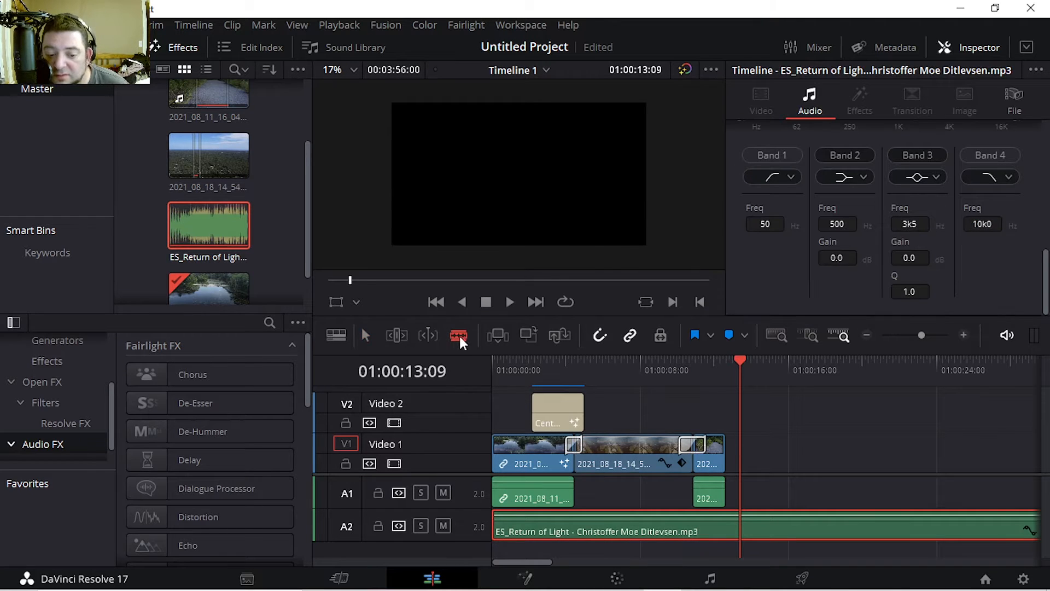
{"action": "left_click", "coordinate": [742, 525]}
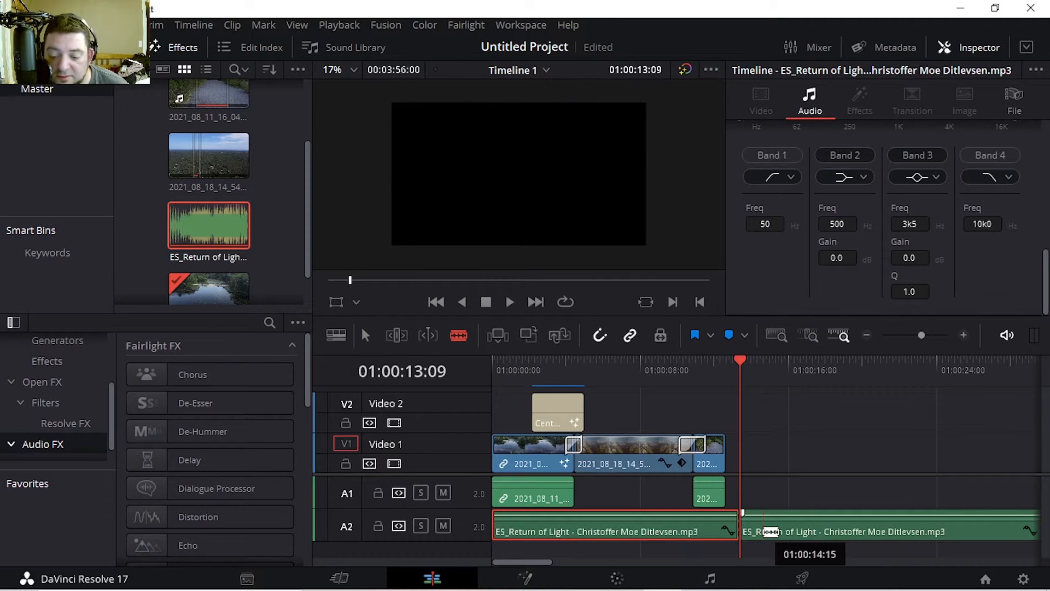
{"action": "left_click", "coordinate": [366, 336]}
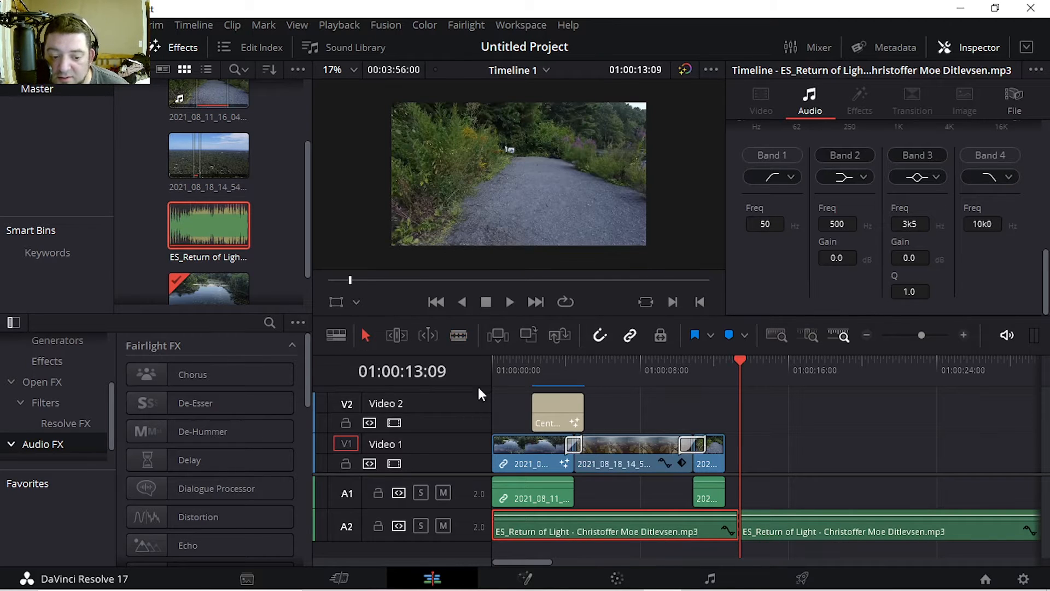
{"action": "left_click", "coordinate": [811, 537]}
{"action": "key", "text": "Delete"}
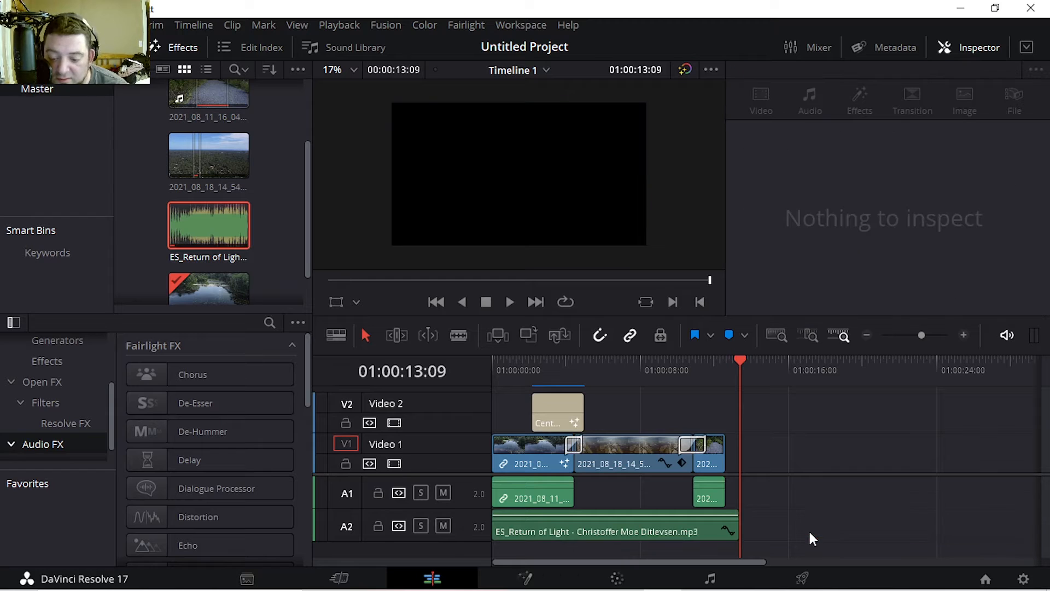
Try to add a cross fade at the end of the ES_Return of Light music clip.
{"action": "right_click", "coordinate": [738, 529]}
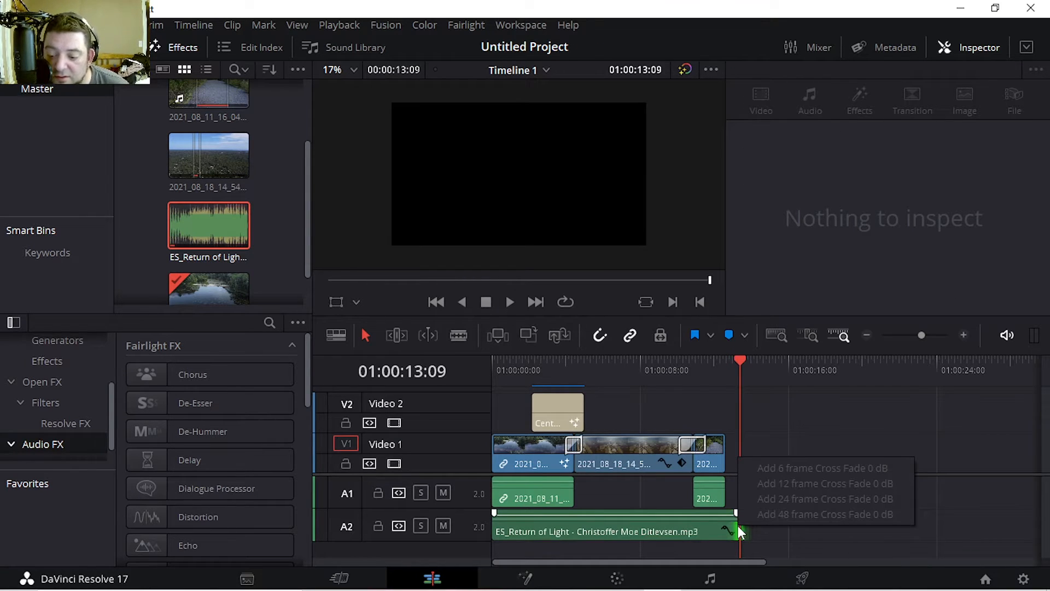
{"action": "left_click", "coordinate": [710, 531]}
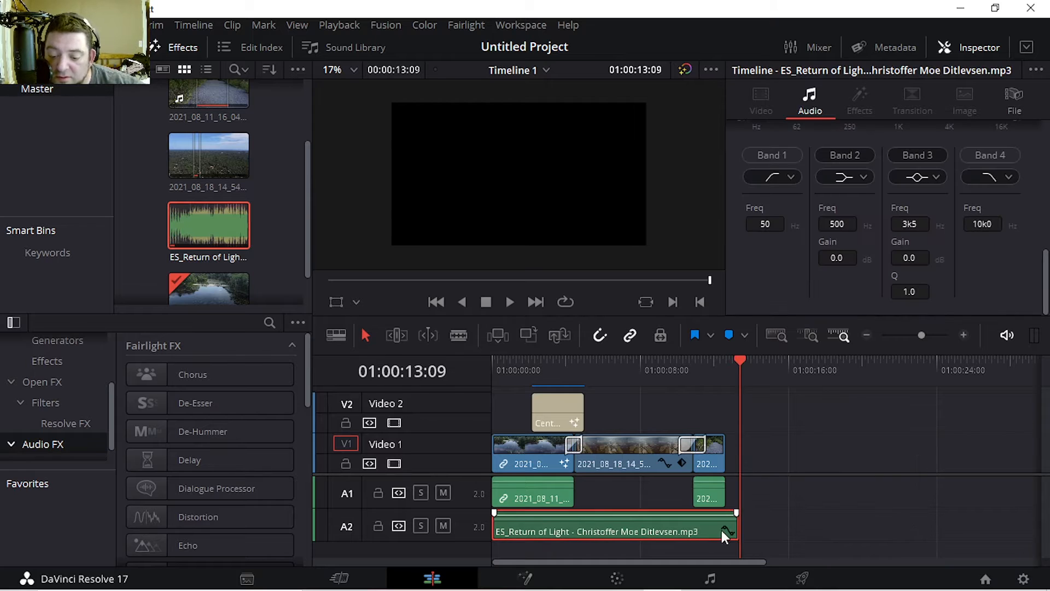
{"action": "right_click", "coordinate": [738, 528]}
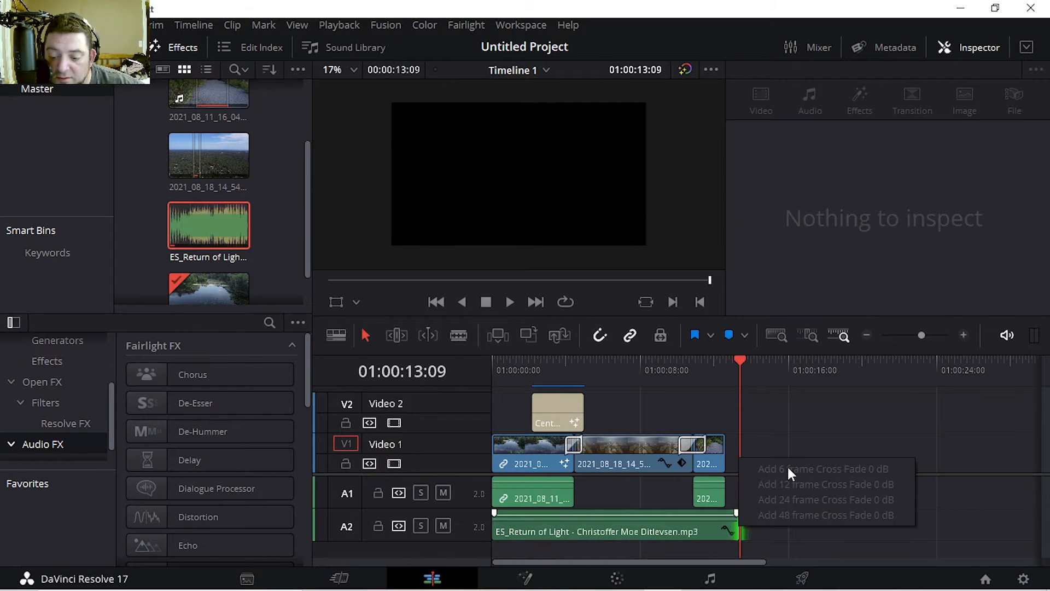
{"action": "left_click", "coordinate": [717, 530]}
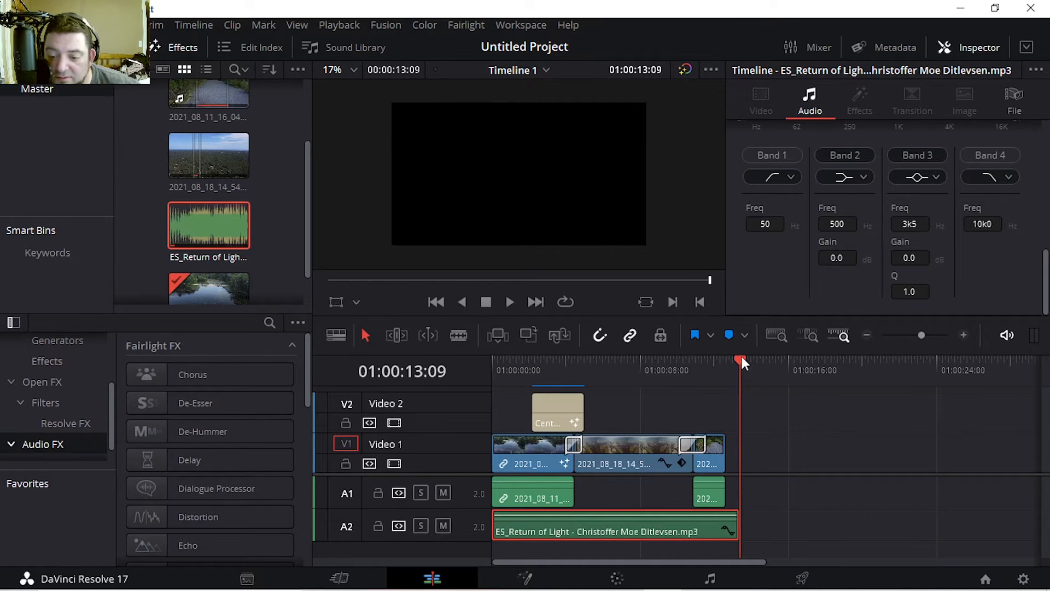
Fade out the music clip by keyframing its volume at 01:00:11:15 and lowering it to -100 at 01:00:13:09, and play the ending.
{"action": "left_click_drag", "start_coordinate": [741, 361], "coordinate": [680, 380]}
{"action": "key", "text": "space"}
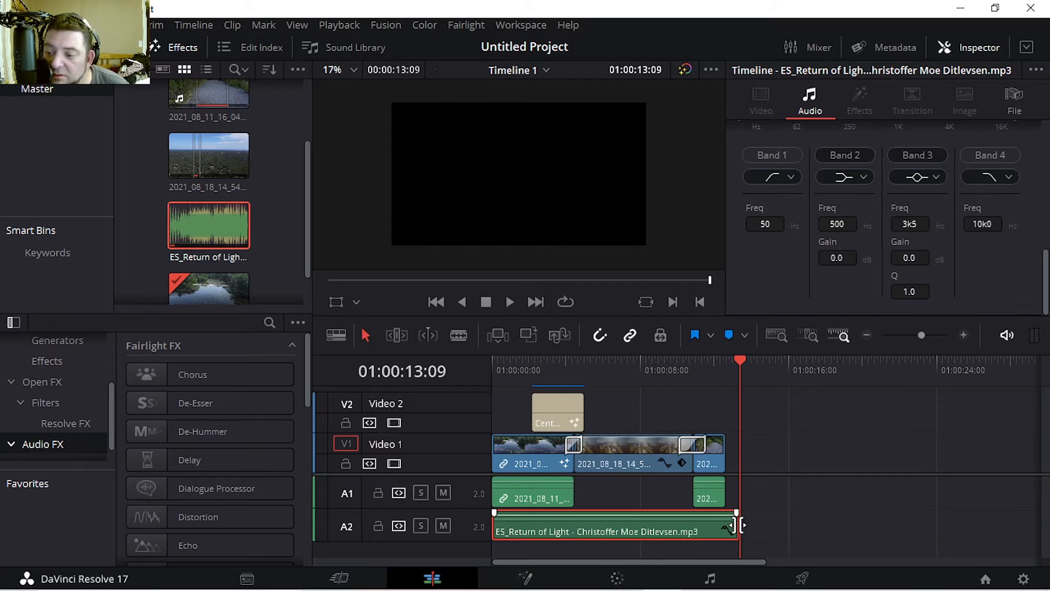
{"action": "scroll", "coordinate": [801, 260], "scroll_direction": "up", "scroll_amount": 5}
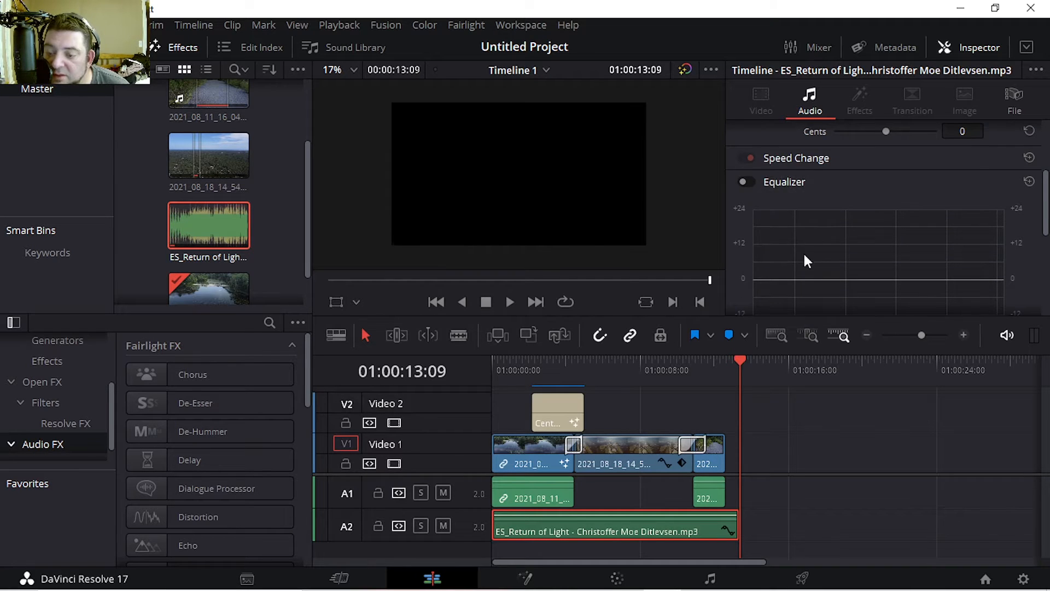
{"action": "scroll", "coordinate": [804, 260], "scroll_direction": "up", "scroll_amount": 3}
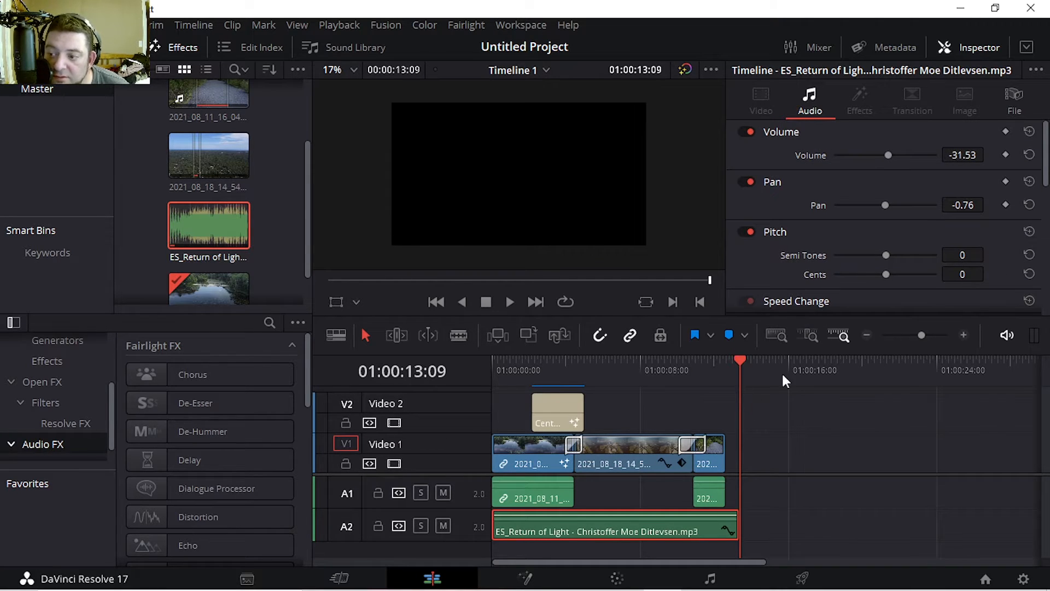
{"action": "left_click_drag", "start_coordinate": [742, 361], "coordinate": [708, 361]}
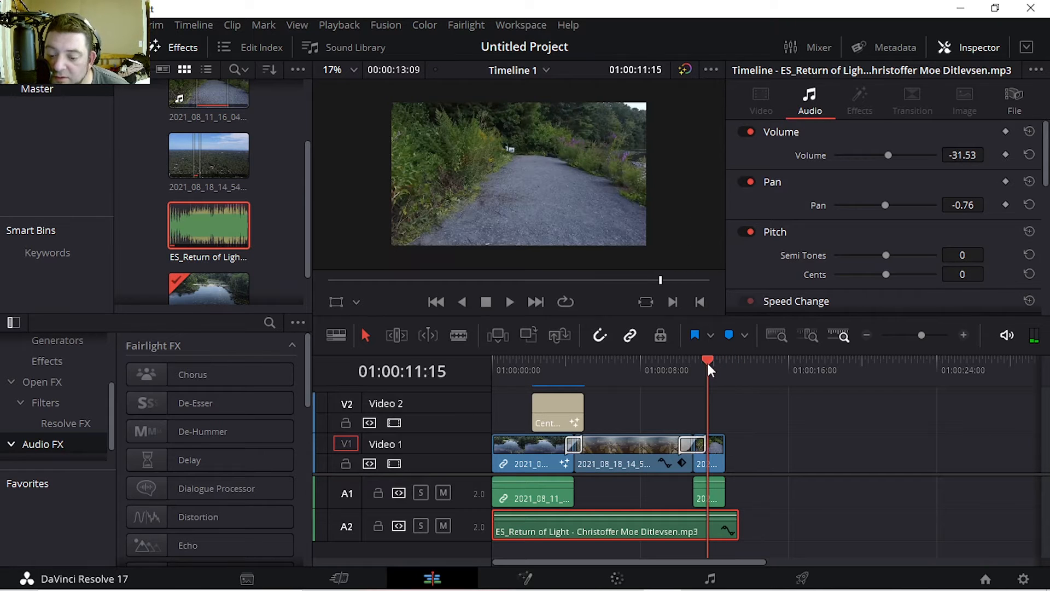
{"action": "left_click", "coordinate": [1005, 155]}
{"action": "left_click_drag", "start_coordinate": [711, 360], "coordinate": [740, 361]}
{"action": "left_click_drag", "start_coordinate": [886, 156], "coordinate": [616, 228]}
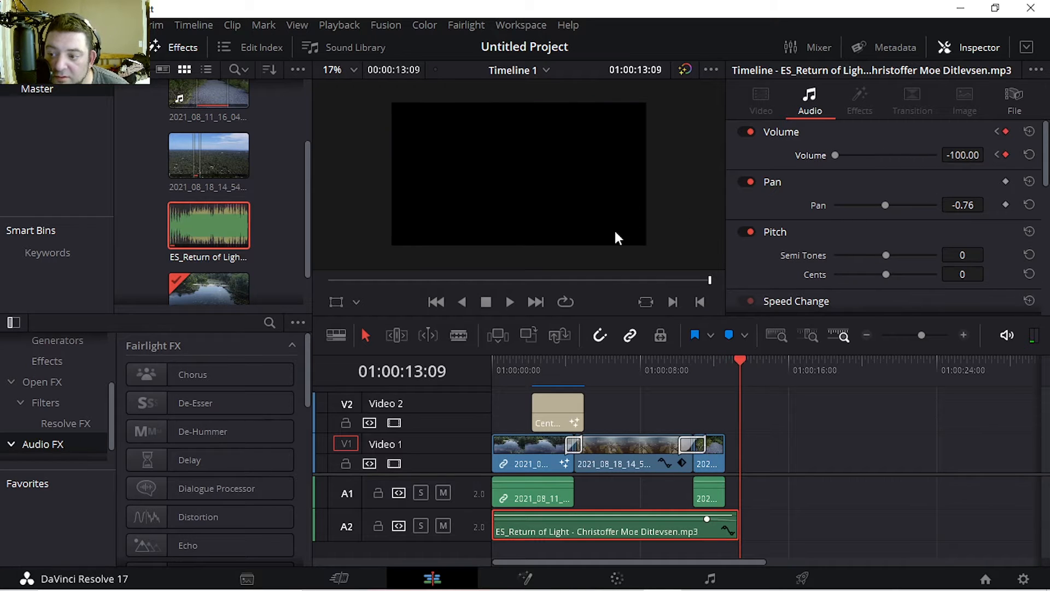
{"action": "left_click_drag", "start_coordinate": [740, 355], "coordinate": [692, 362]}
{"action": "key", "text": "space"}
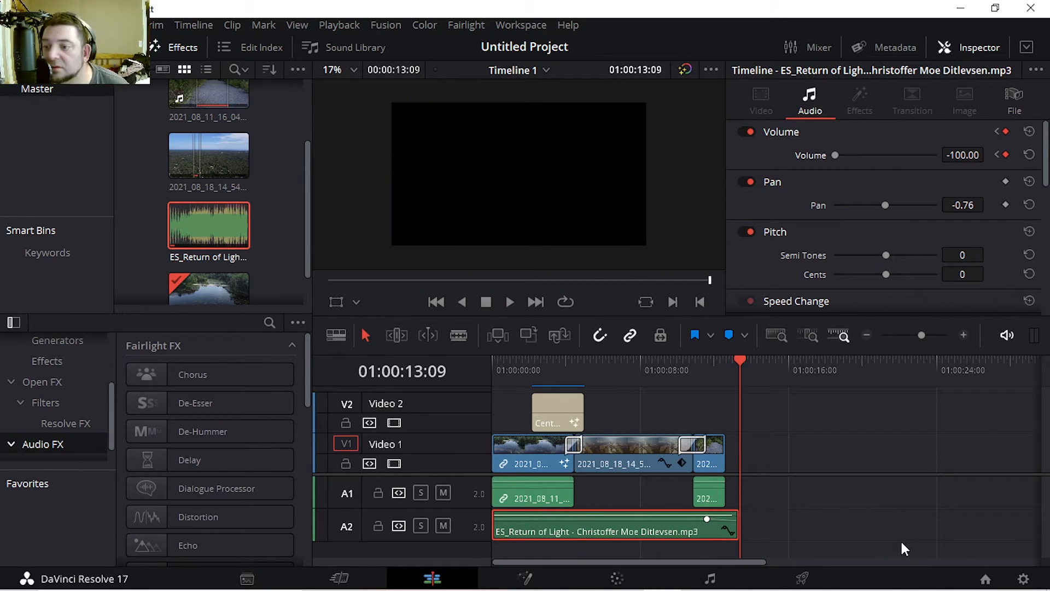
View the title's nodes on the Fusion page with the playhead at 01:00:02:04, and switch to the Color page.
{"action": "left_click_drag", "start_coordinate": [577, 370], "coordinate": [538, 385]}
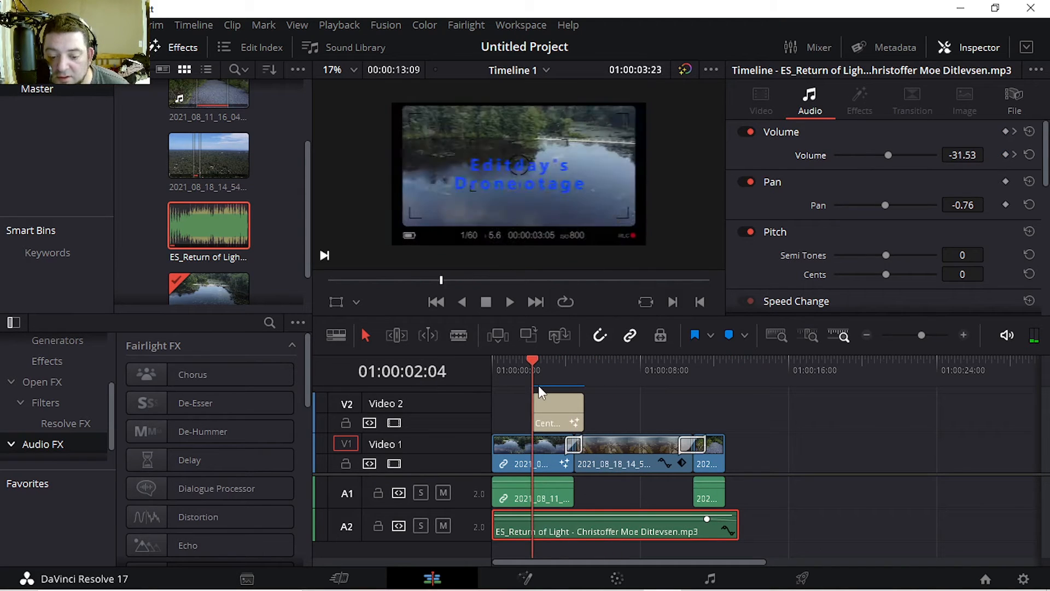
{"action": "left_click", "coordinate": [539, 465]}
{"action": "left_click", "coordinate": [526, 579]}
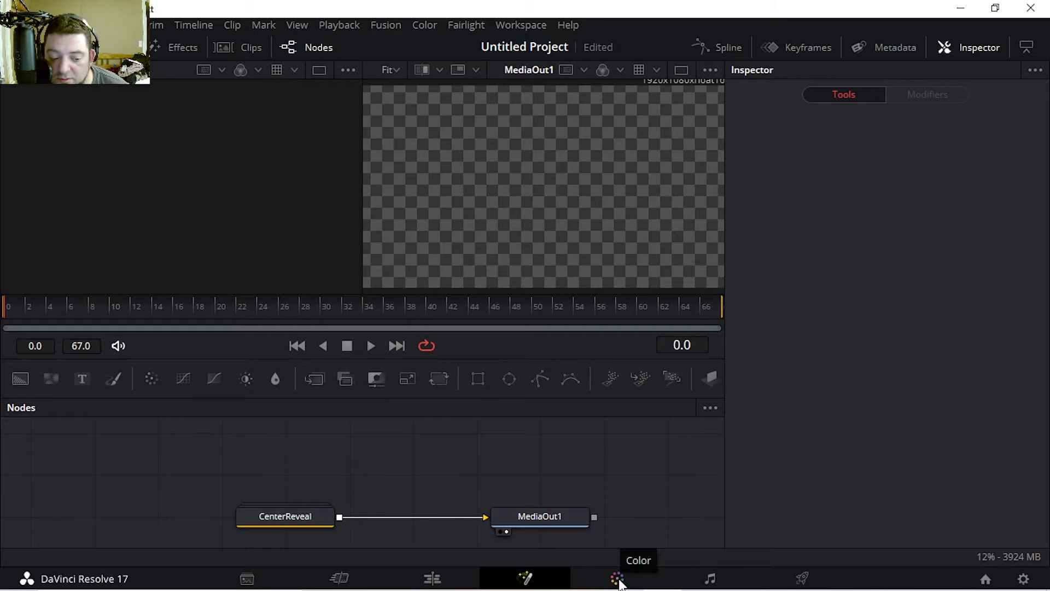
{"action": "left_click", "coordinate": [618, 581]}
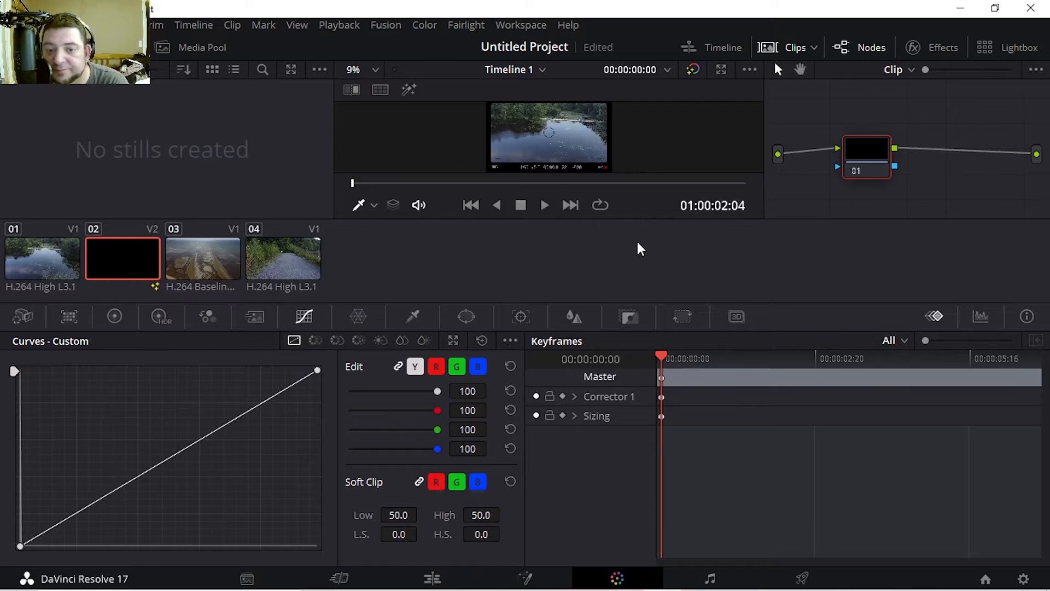
Examine the Color page viewer's options and try its image wipe and split screen modes on the title clip.
{"action": "left_click", "coordinate": [751, 70]}
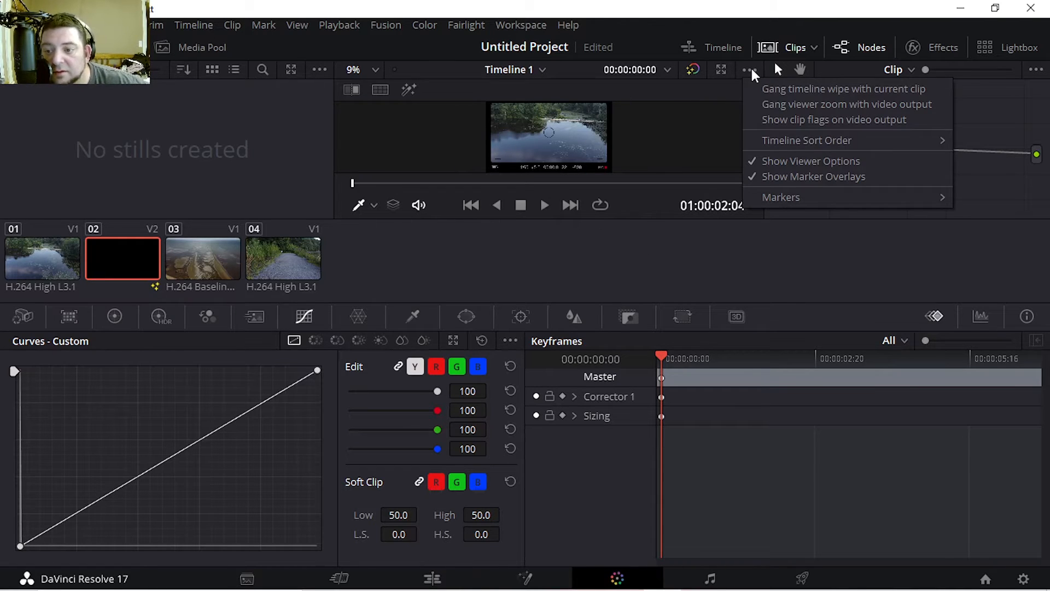
{"action": "left_click", "coordinate": [753, 71]}
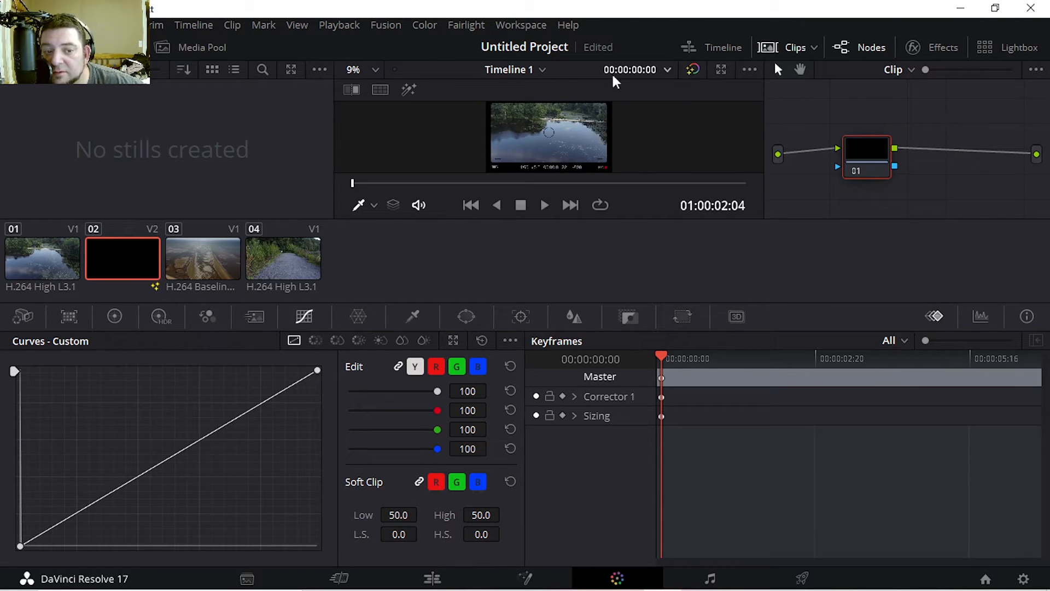
{"action": "left_click", "coordinate": [352, 91]}
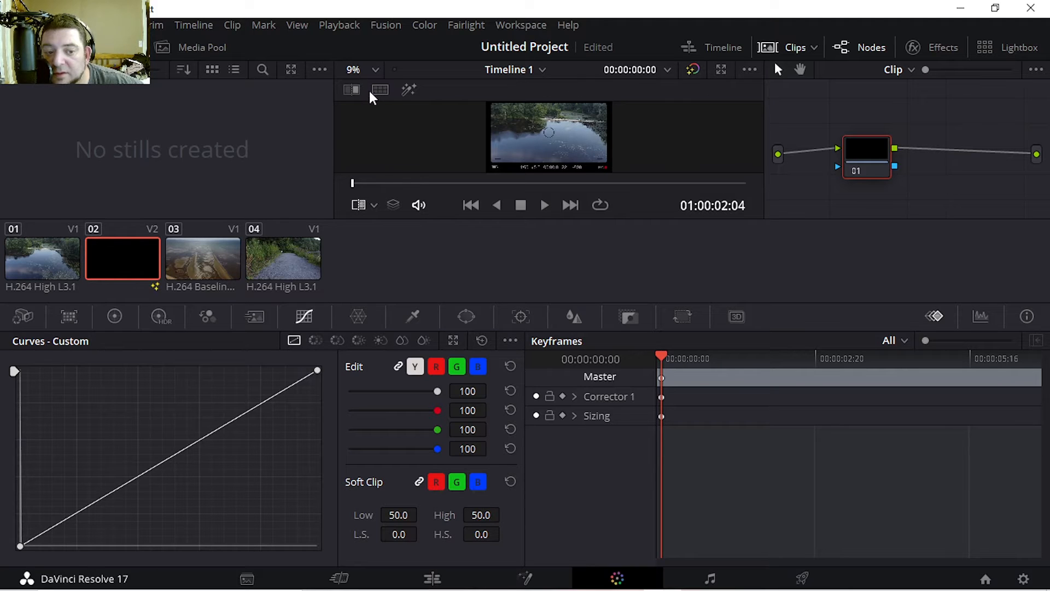
{"action": "left_click", "coordinate": [379, 91]}
{"action": "left_click", "coordinate": [377, 90]}
{"action": "left_click", "coordinate": [351, 91]}
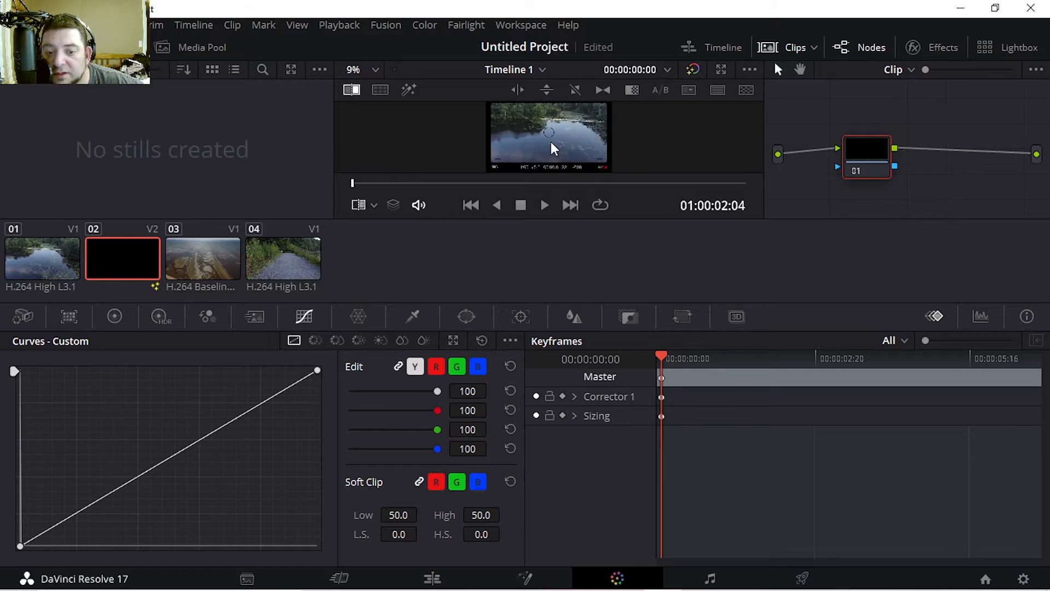
{"action": "scroll", "coordinate": [553, 149], "scroll_direction": "up", "scroll_amount": 5}
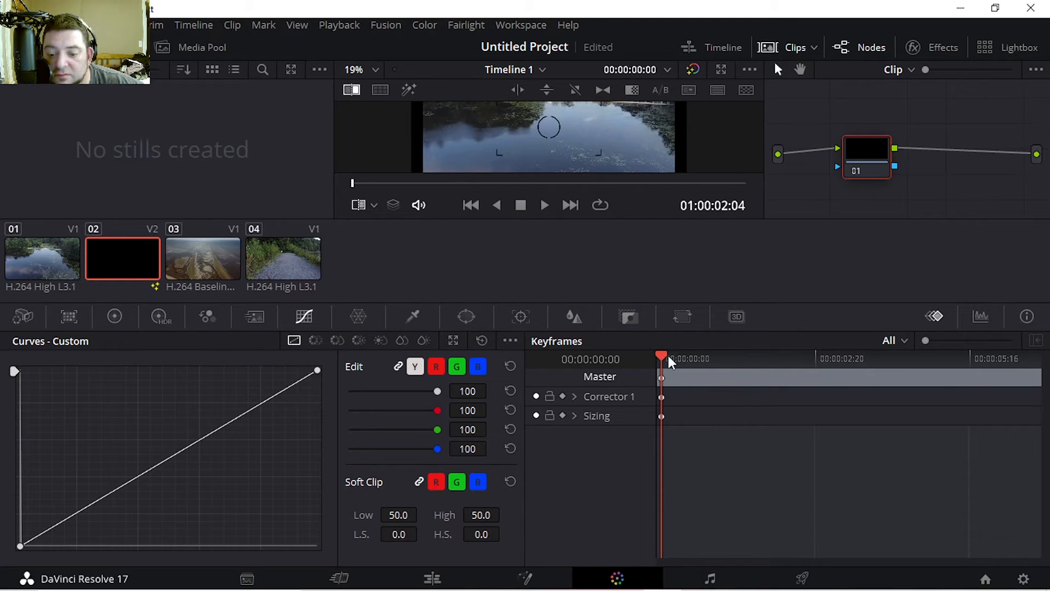
{"action": "left_click_drag", "start_coordinate": [661, 457], "coordinate": [736, 436]}
{"action": "scroll", "coordinate": [488, 146], "scroll_direction": "down", "scroll_amount": 1}
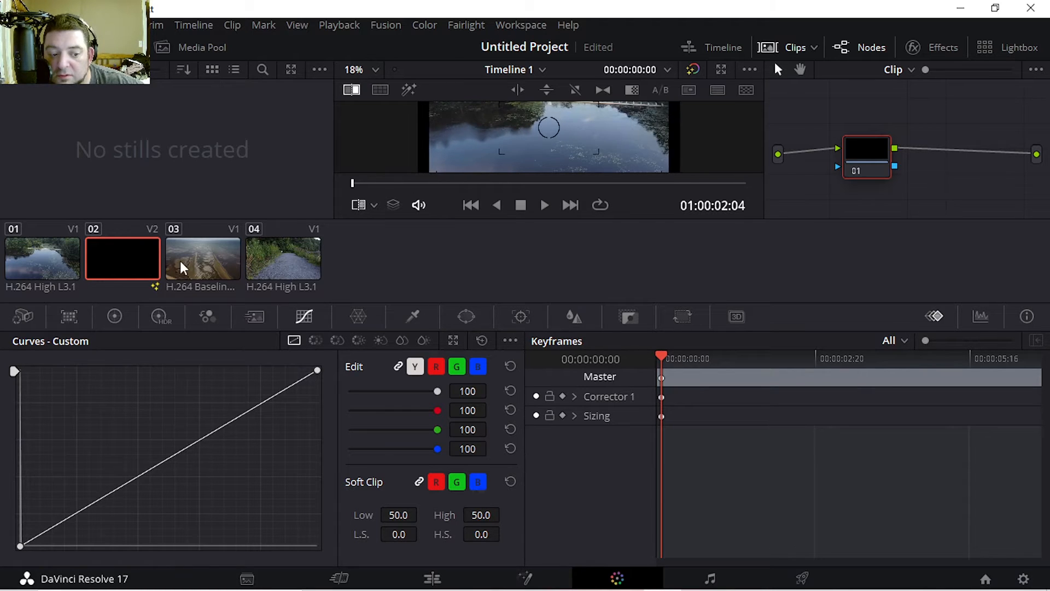
Look through the four timeline clips on the Color page one by one, finishing on gravel path clip 04.
{"action": "left_click", "coordinate": [201, 268]}
{"action": "left_click", "coordinate": [308, 264]}
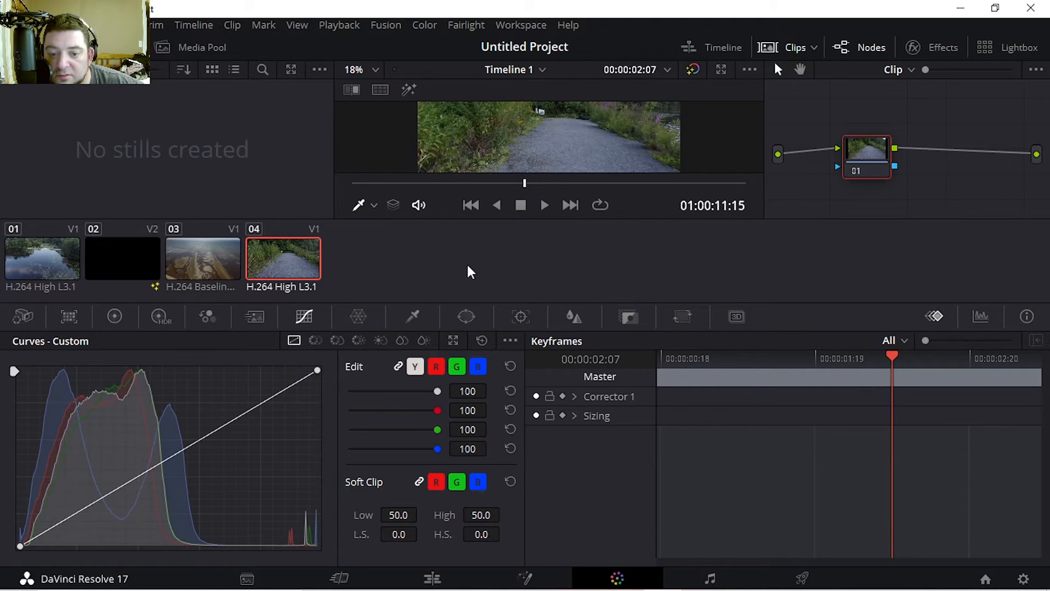
{"action": "left_click", "coordinate": [68, 266]}
{"action": "left_click", "coordinate": [117, 254]}
{"action": "left_click", "coordinate": [202, 257]}
{"action": "left_click", "coordinate": [282, 266]}
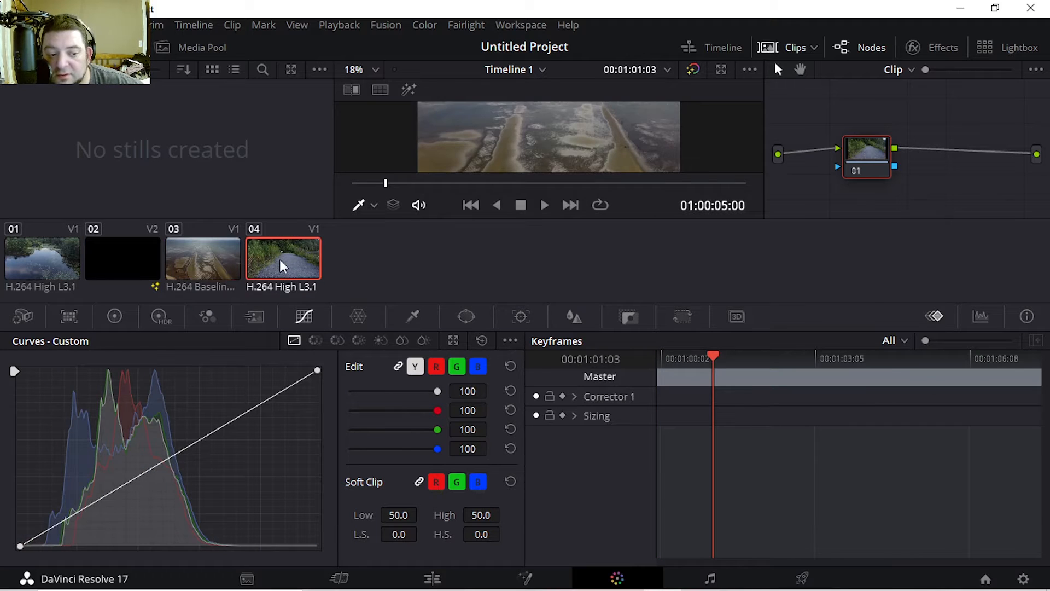
{"action": "left_click", "coordinate": [69, 266]}
{"action": "left_click", "coordinate": [123, 263]}
{"action": "left_click", "coordinate": [203, 260]}
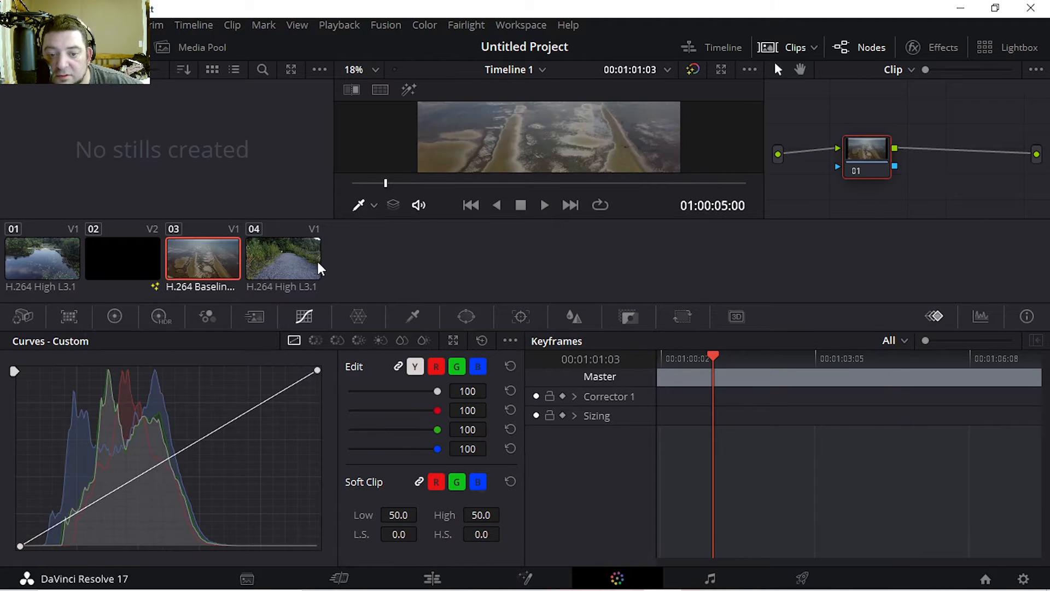
{"action": "left_click", "coordinate": [286, 268]}
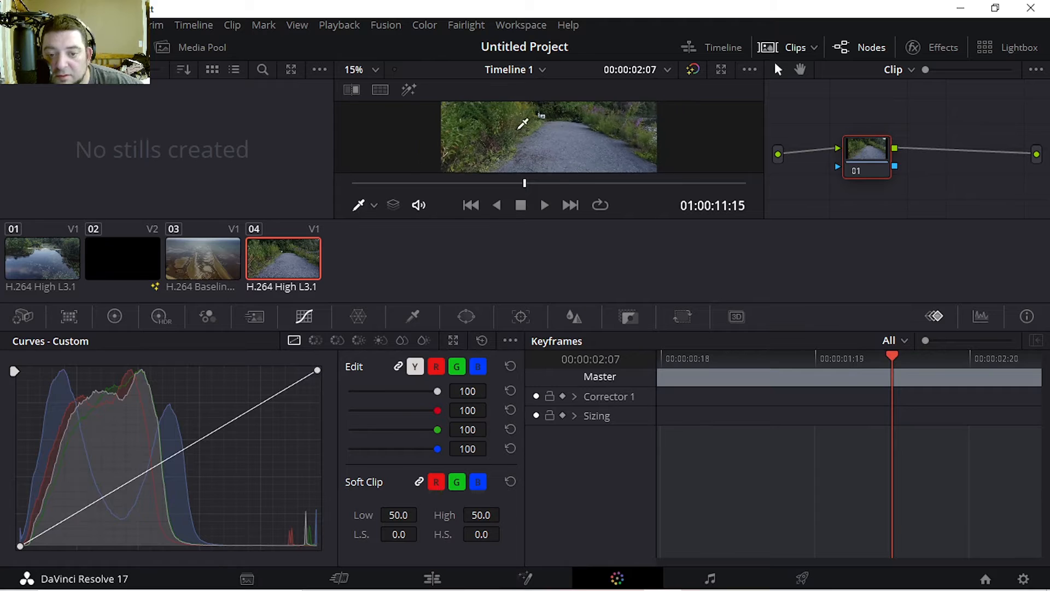
Inspect the gravel path clip at 200% viewer zoom and reduce the zoom to 6%.
{"action": "scroll", "coordinate": [522, 123], "scroll_direction": "down", "scroll_amount": 4}
{"action": "scroll", "coordinate": [544, 180], "scroll_direction": "up", "scroll_amount": 2}
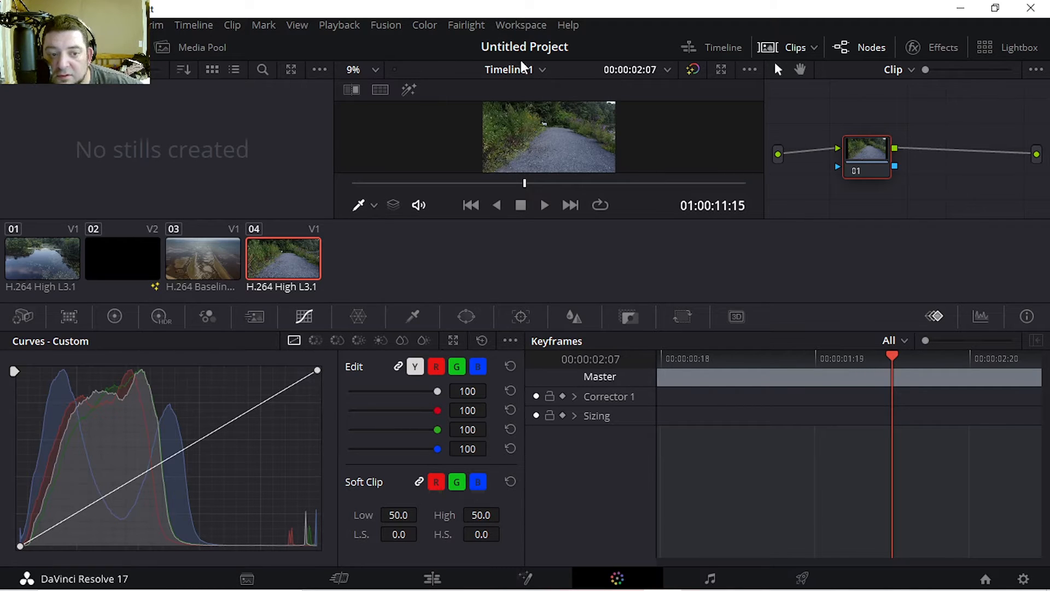
{"action": "left_click", "coordinate": [375, 70]}
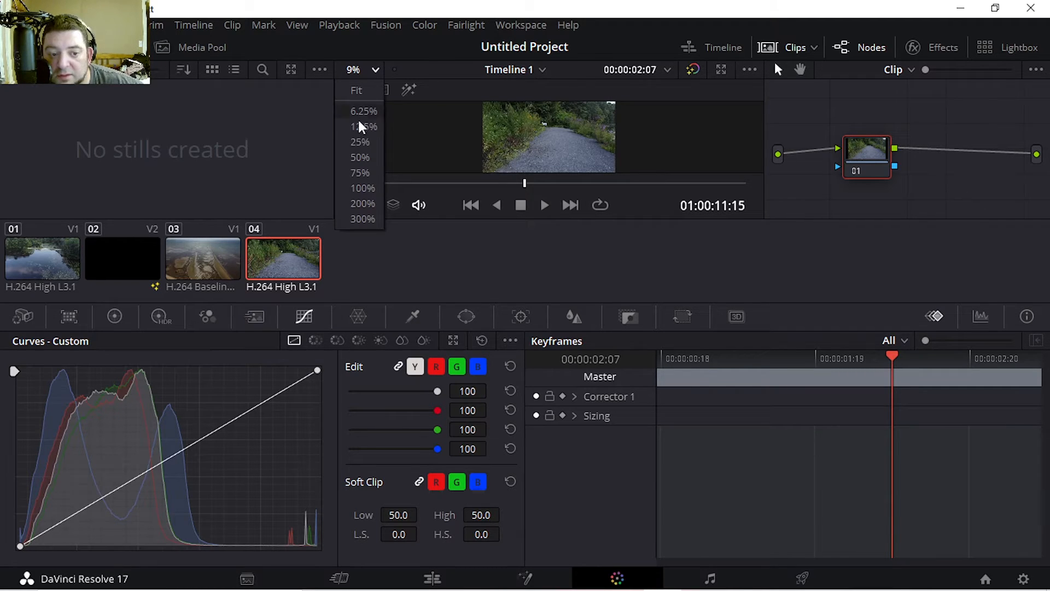
{"action": "left_click", "coordinate": [363, 203]}
{"action": "scroll", "coordinate": [462, 126], "scroll_direction": "down", "scroll_amount": 3}
{"action": "scroll", "coordinate": [499, 150], "scroll_direction": "down", "scroll_amount": 5}
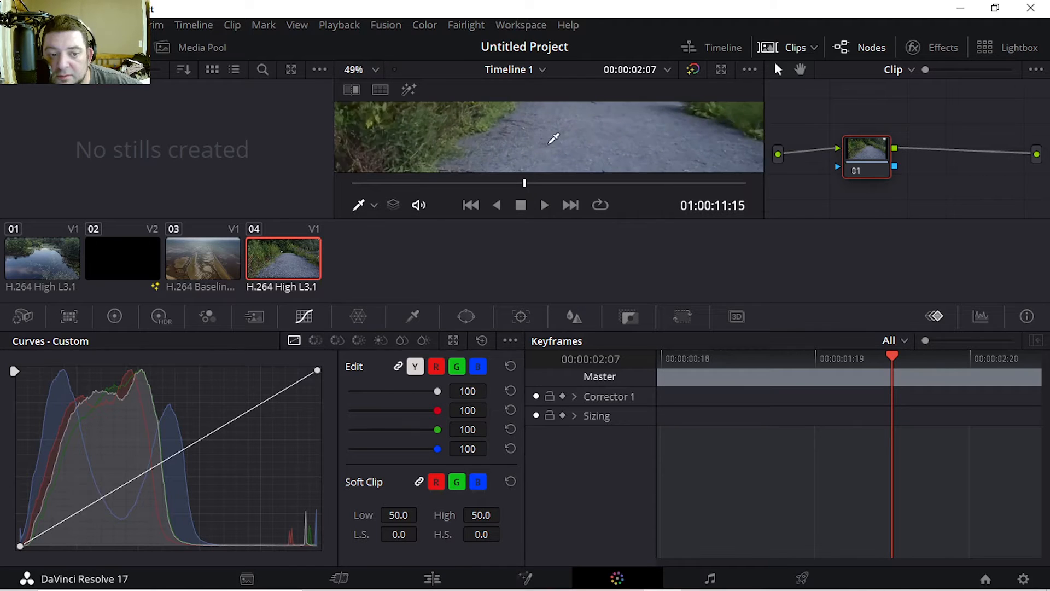
{"action": "scroll", "coordinate": [713, 139], "scroll_direction": "down", "scroll_amount": 4}
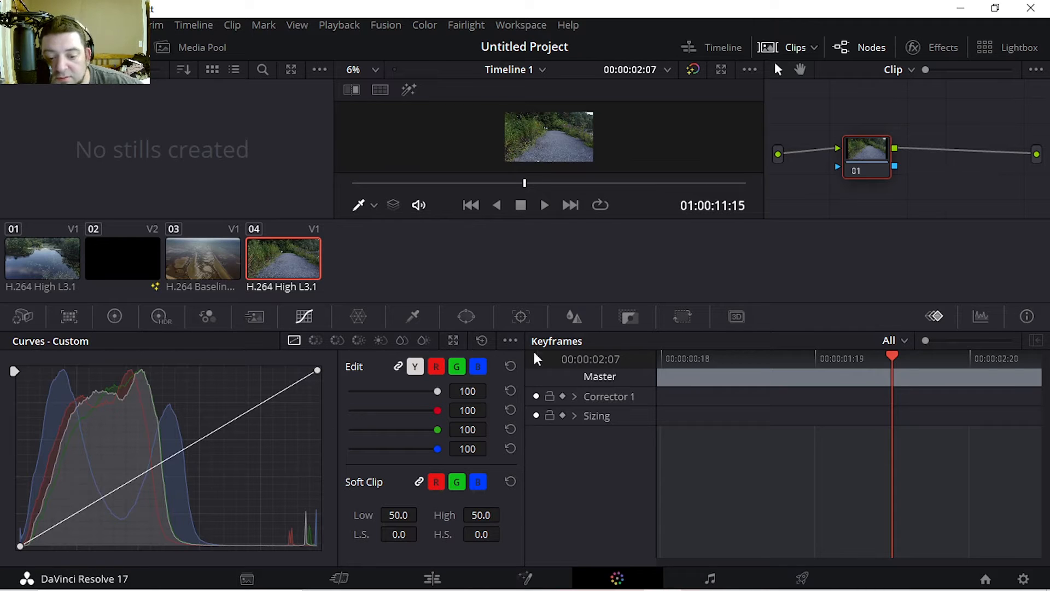
Check the viewer options and compare the expanded viewer with the standard layout, leaving the viewer expanded.
{"action": "left_click_drag", "start_coordinate": [926, 341], "coordinate": [776, 330]}
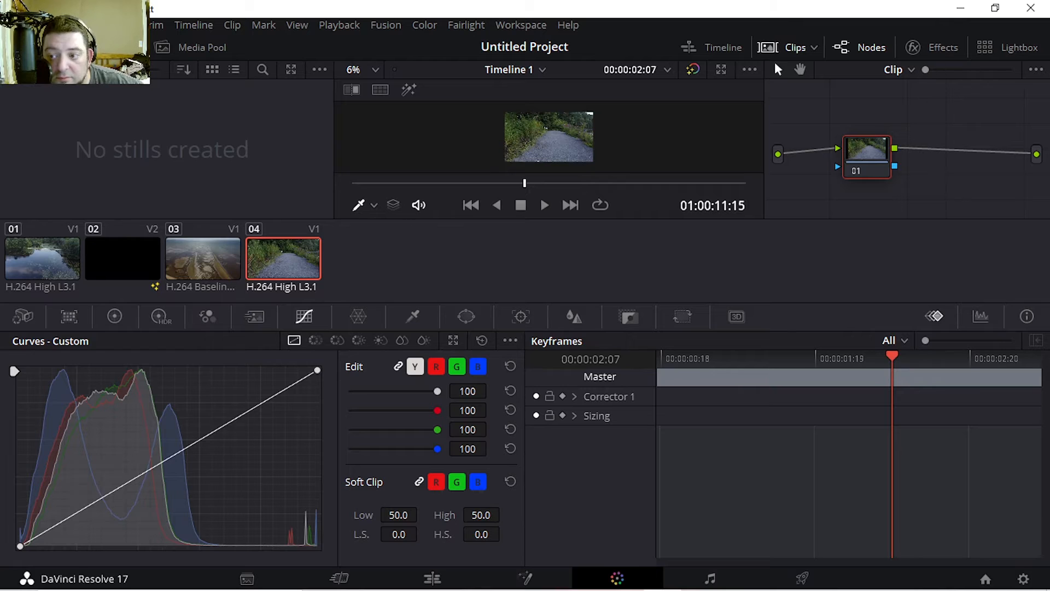
{"action": "left_click", "coordinate": [1038, 70]}
{"action": "left_click", "coordinate": [750, 70]}
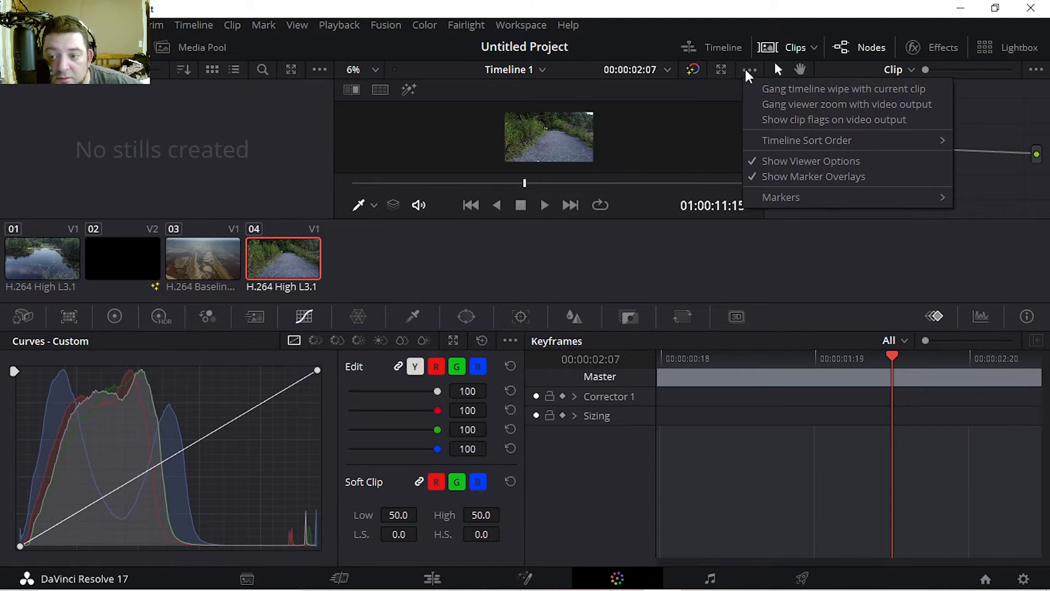
{"action": "left_click", "coordinate": [721, 70]}
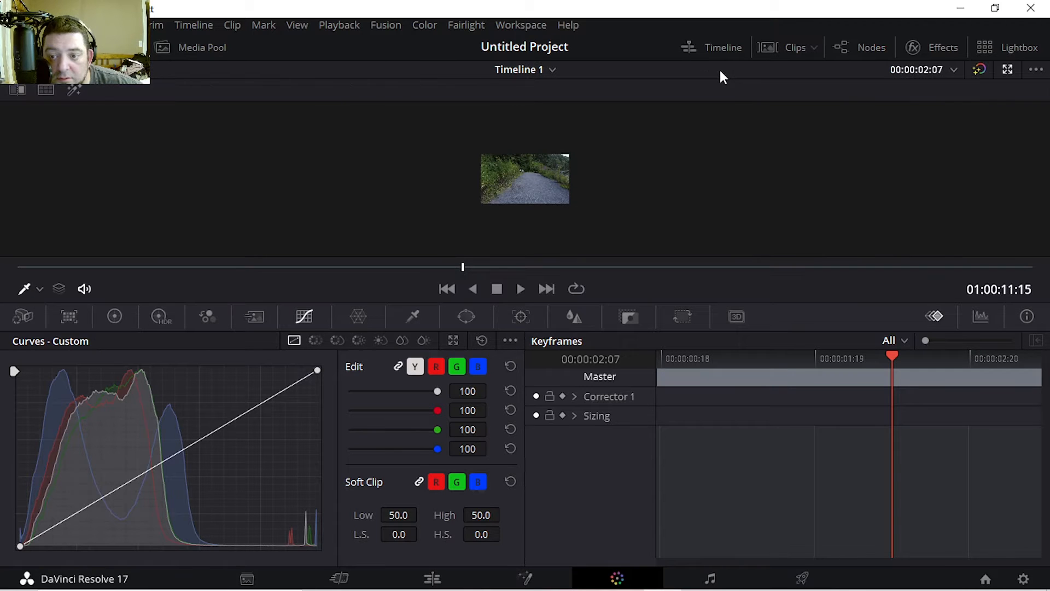
{"action": "scroll", "coordinate": [582, 235], "scroll_direction": "up", "scroll_amount": 5}
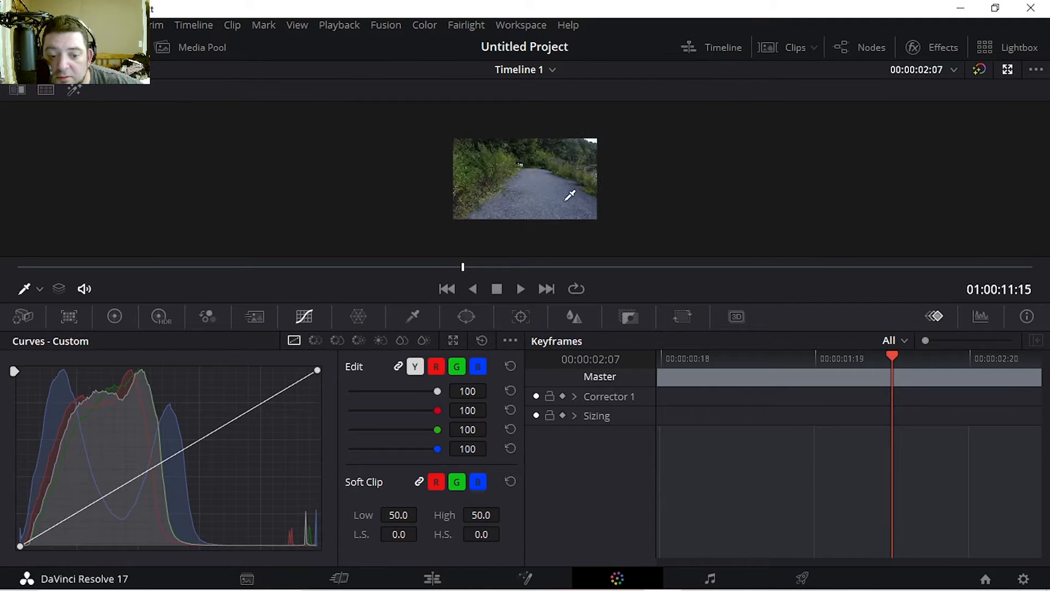
{"action": "left_click", "coordinate": [1008, 69]}
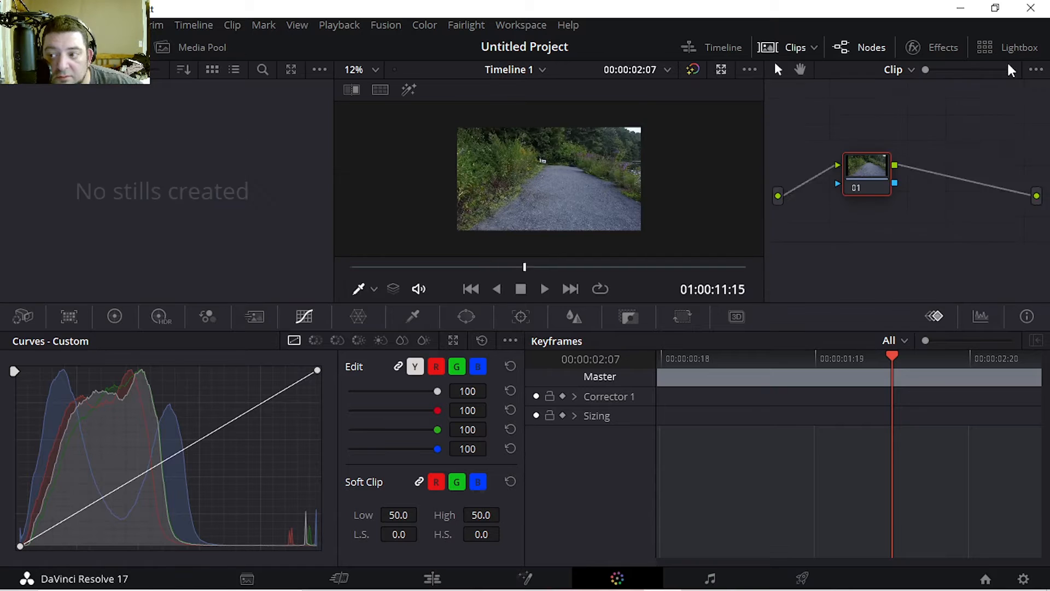
{"action": "left_click", "coordinate": [721, 70]}
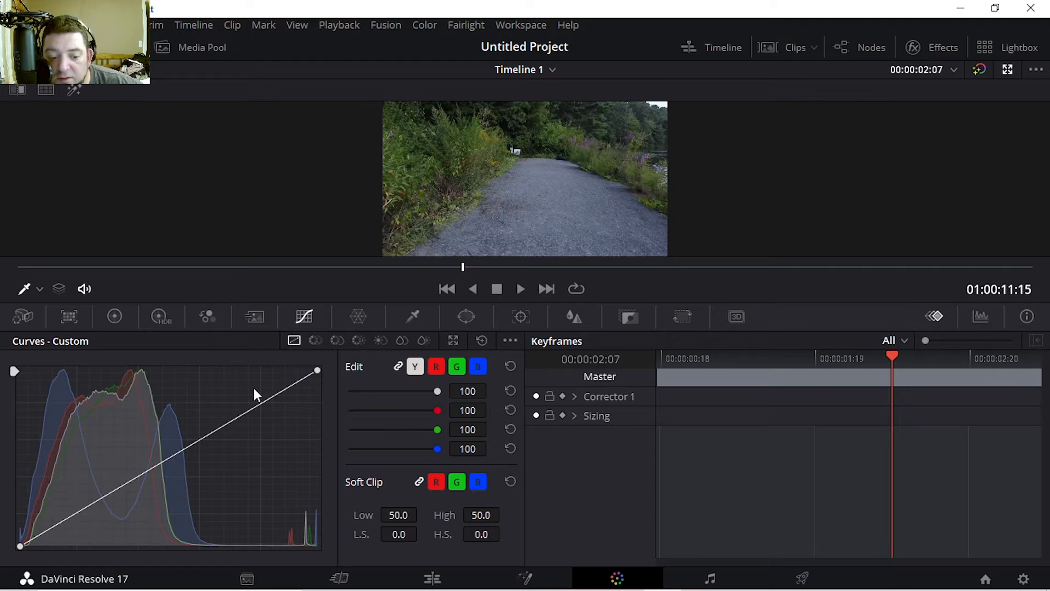
Look through the Camera Raw, Color Match, Primaries Color Wheels, HDR Color Wheels and RGB Mixer palettes for the gravel path clip.
{"action": "left_click", "coordinate": [23, 317]}
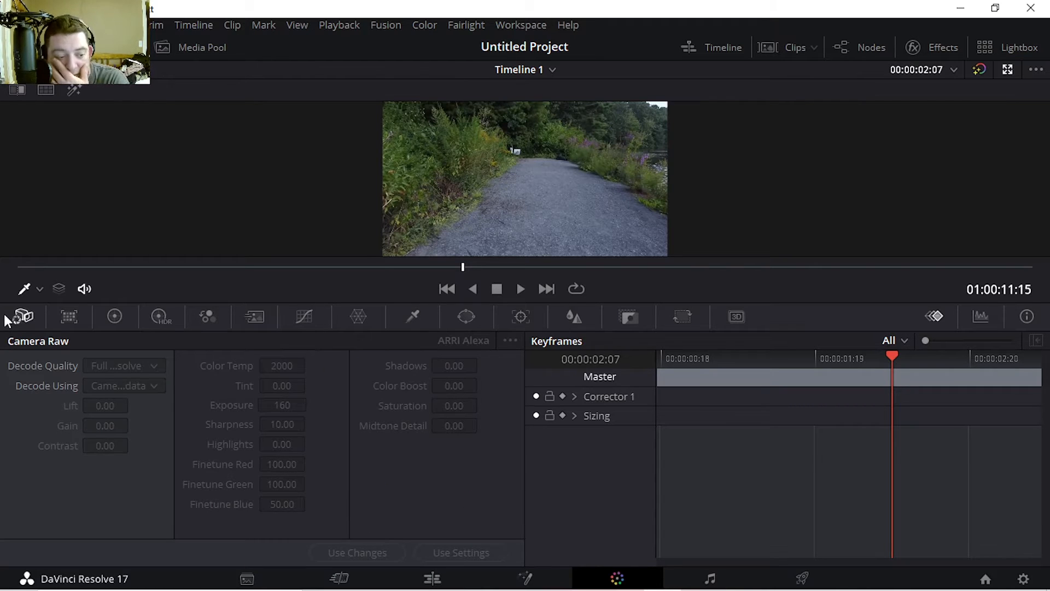
{"action": "left_click", "coordinate": [70, 317]}
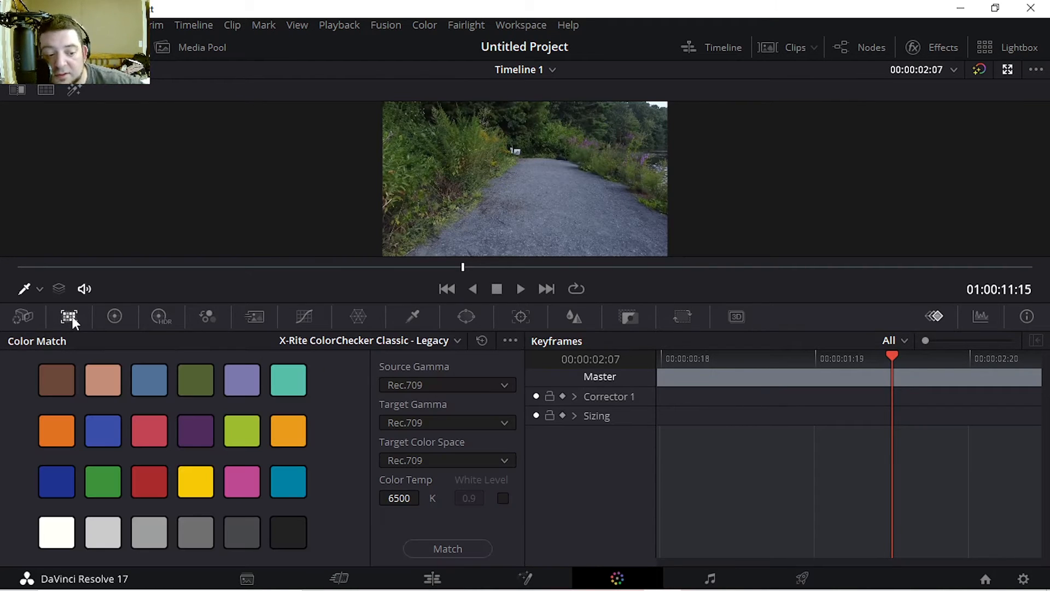
{"action": "left_click", "coordinate": [114, 318]}
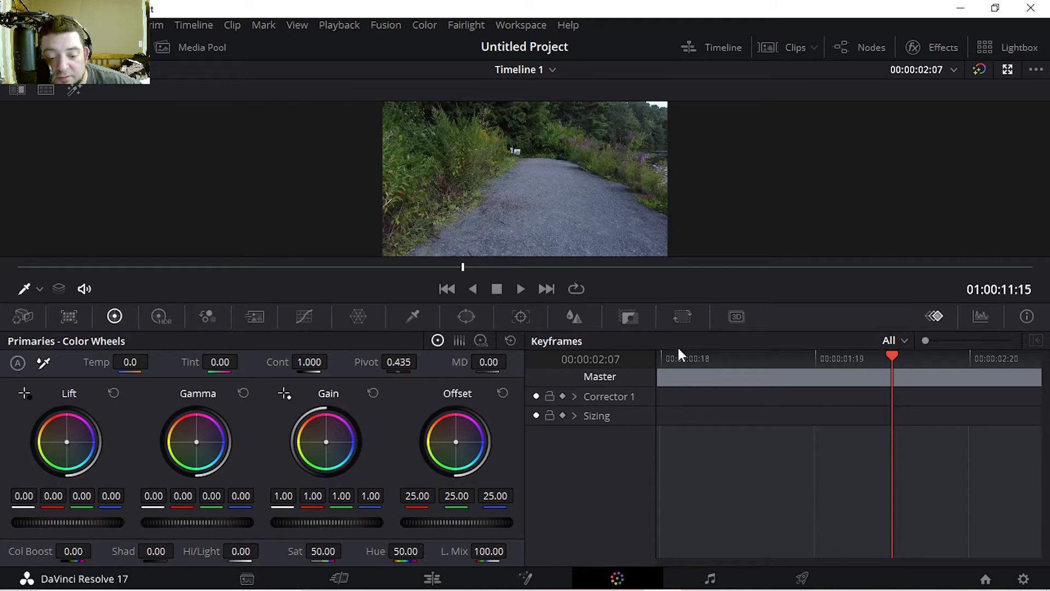
{"action": "left_click", "coordinate": [163, 316]}
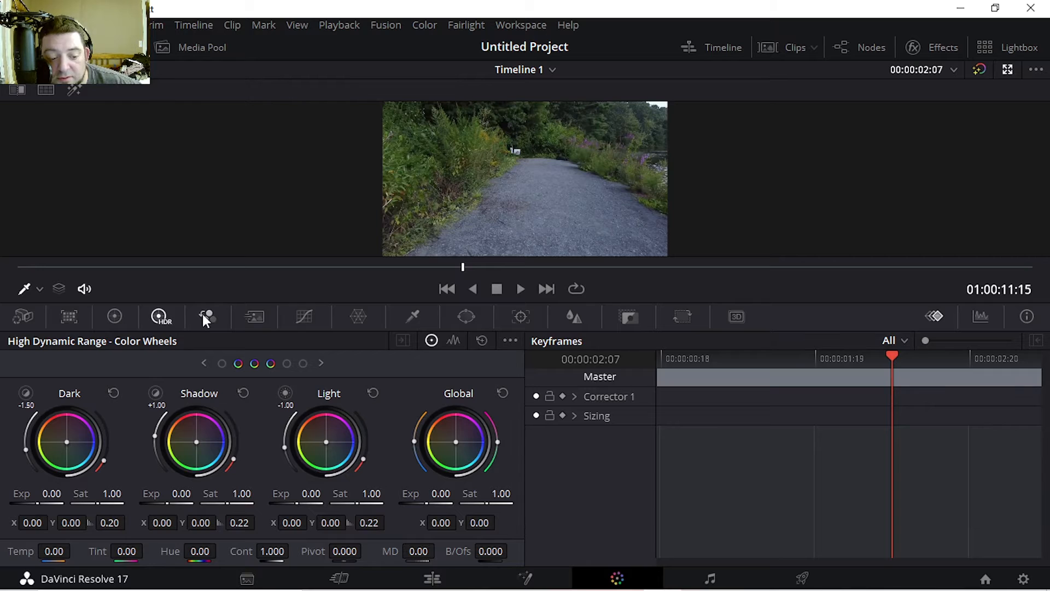
{"action": "left_click", "coordinate": [206, 317]}
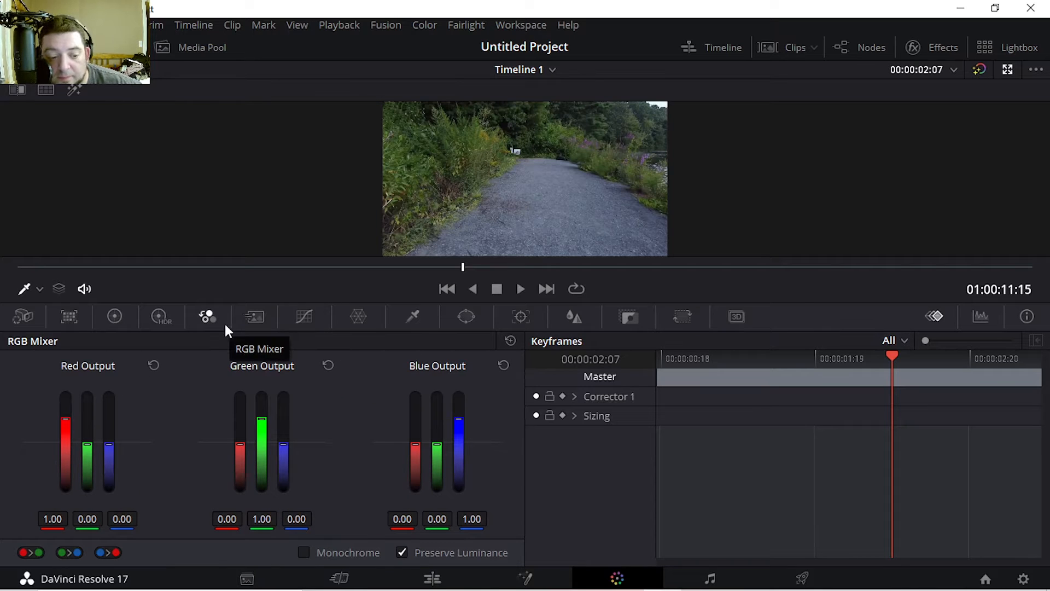
Show the video scopes in place of the keyframes, compare the Parade, Vectorscope and Histogram types, and settle on Waveform.
{"action": "left_click", "coordinate": [981, 316]}
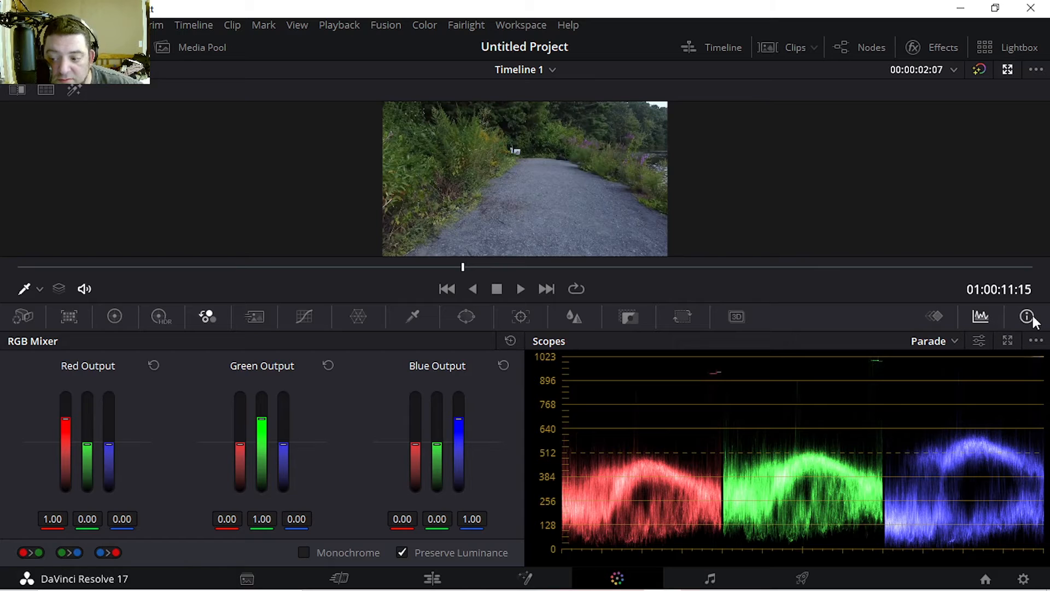
{"action": "left_click", "coordinate": [957, 340]}
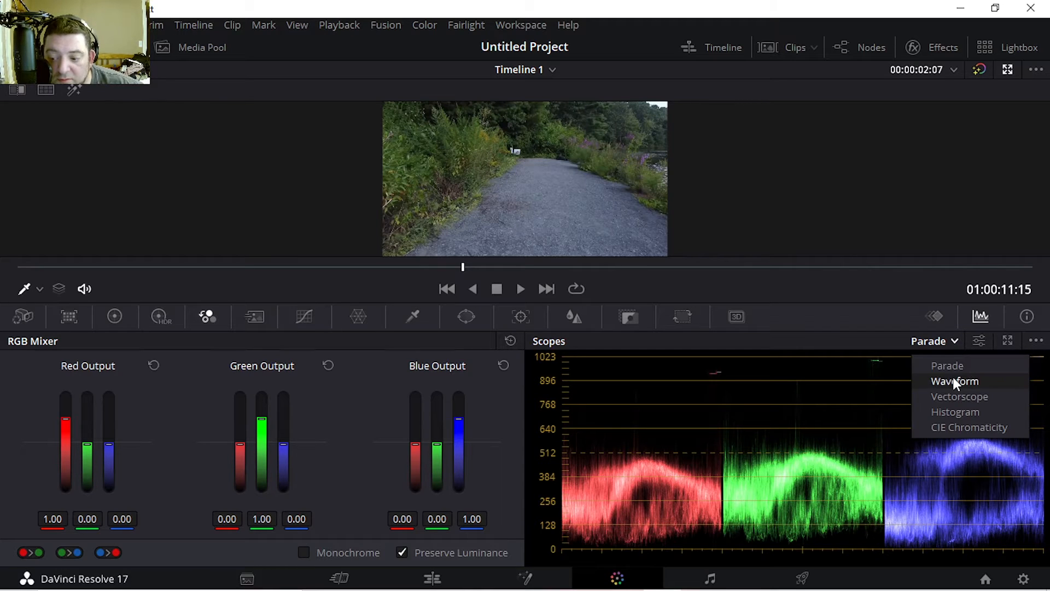
{"action": "left_click", "coordinate": [955, 381]}
{"action": "left_click", "coordinate": [951, 341]}
{"action": "left_click", "coordinate": [957, 382]}
{"action": "left_click", "coordinate": [941, 342]}
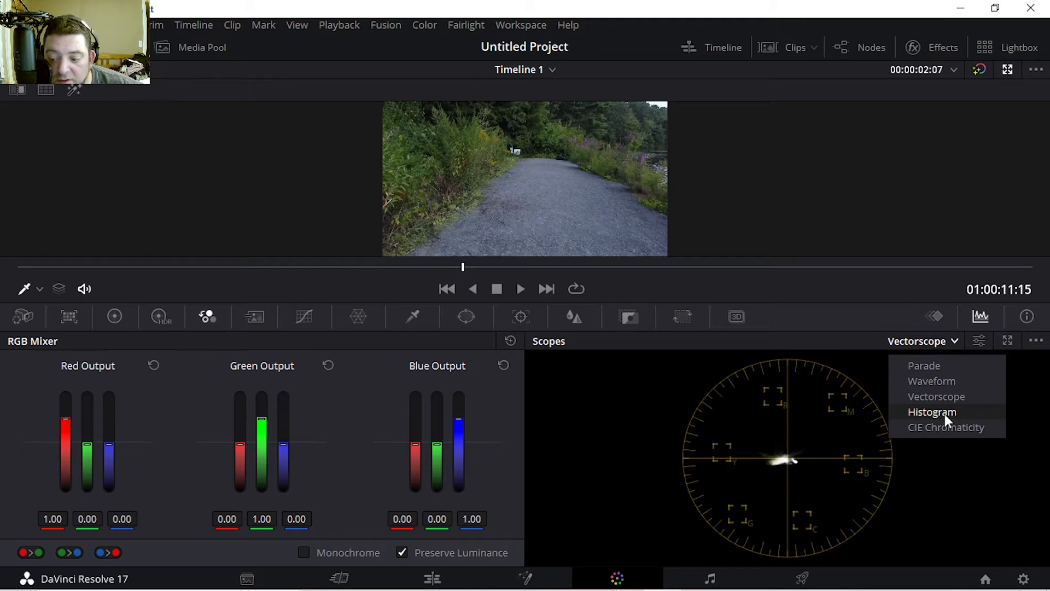
{"action": "left_click", "coordinate": [944, 413]}
{"action": "left_click", "coordinate": [943, 342]}
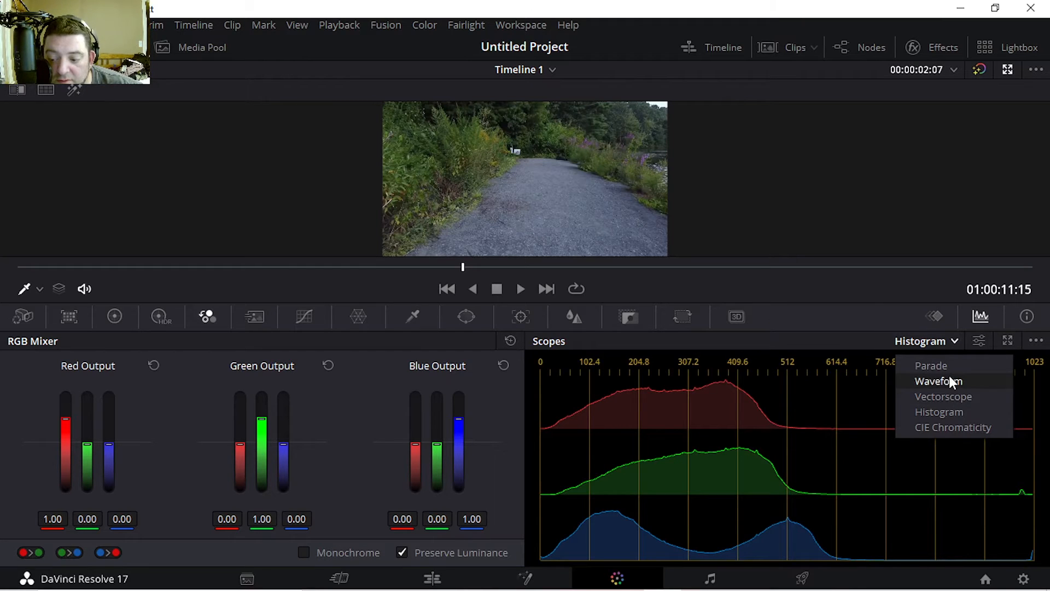
{"action": "left_click", "coordinate": [950, 381]}
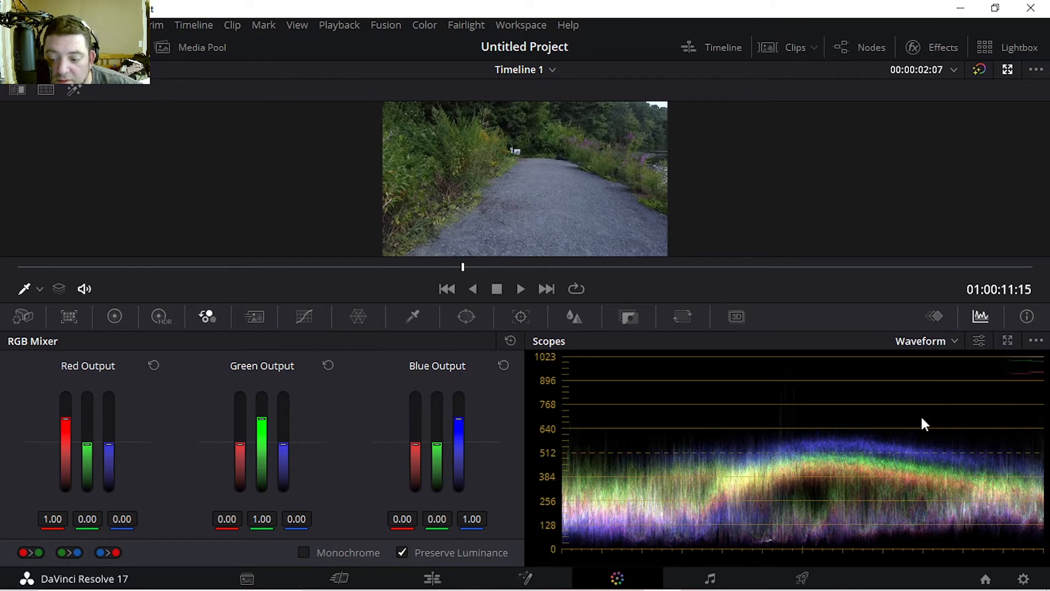
Compare the waveform scope's CbCr and RGB modes and set it to display Y.
{"action": "left_click", "coordinate": [979, 341]}
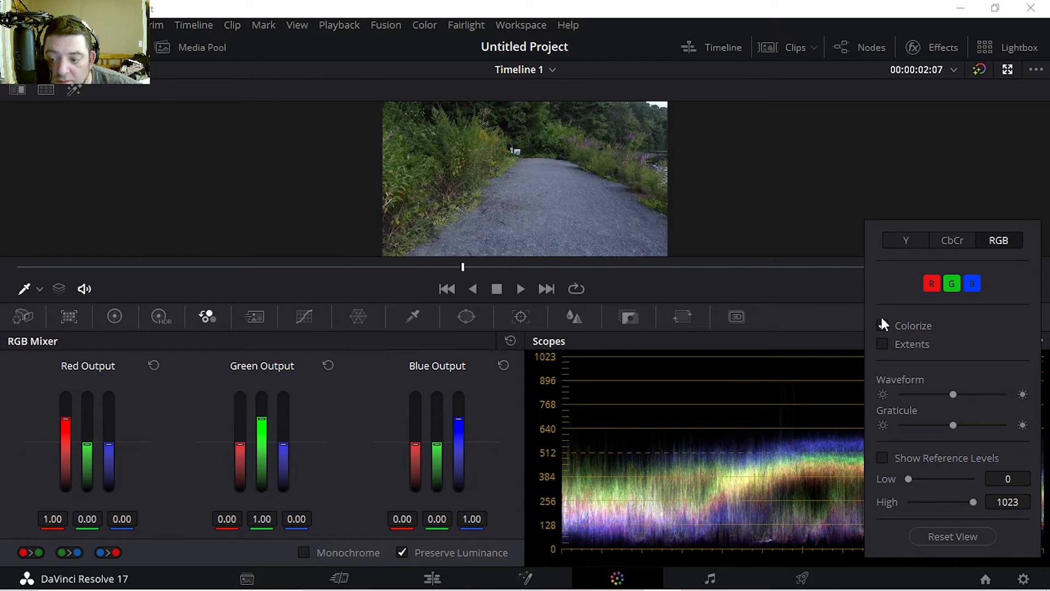
{"action": "left_click", "coordinate": [894, 241]}
{"action": "left_click", "coordinate": [952, 241]}
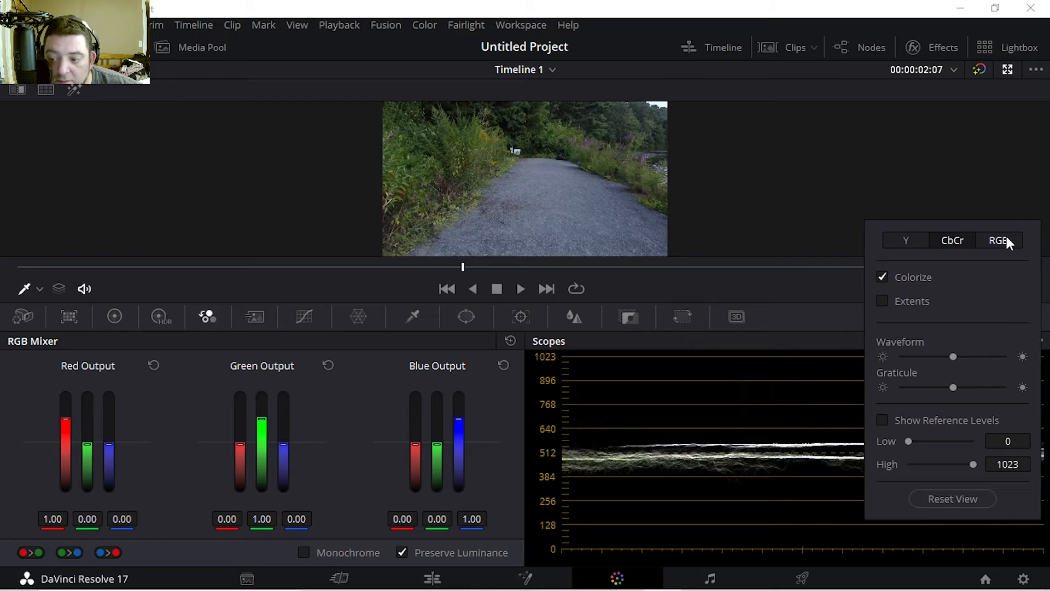
{"action": "left_click", "coordinate": [1009, 240]}
{"action": "left_click", "coordinate": [906, 241]}
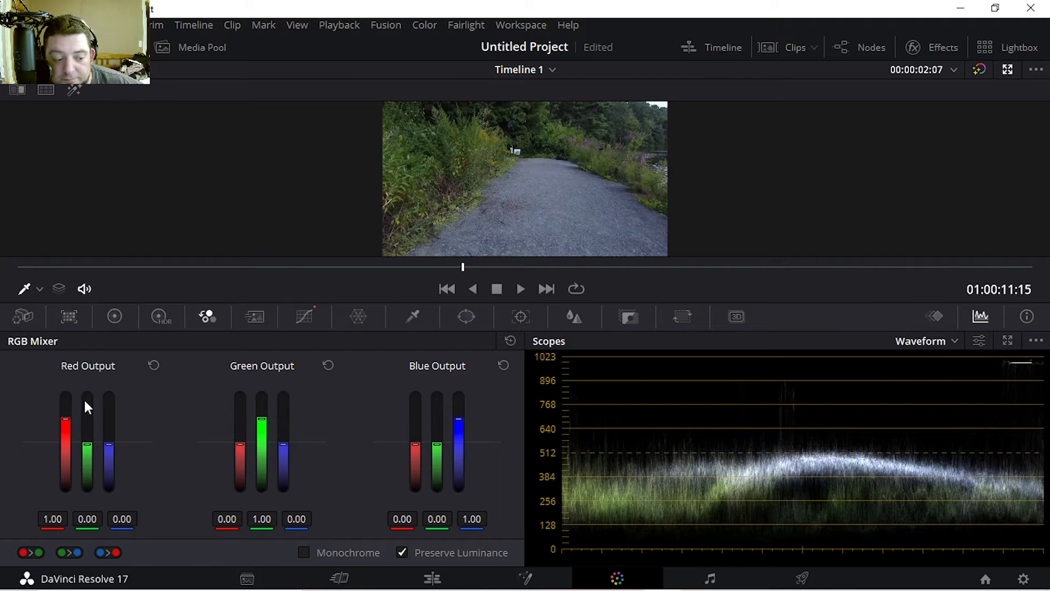
Review the grading palettes from Motion Effects, Curves and Color Warper back through the mixer and color wheels to Color Match.
{"action": "left_click", "coordinate": [253, 317]}
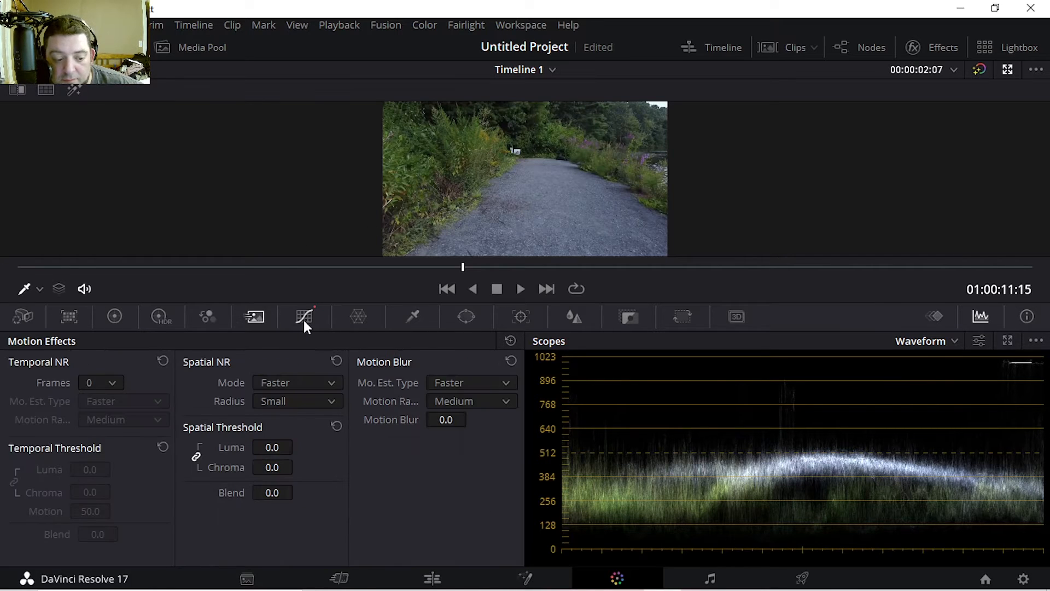
{"action": "left_click", "coordinate": [304, 320]}
{"action": "left_click", "coordinate": [354, 320]}
{"action": "left_click", "coordinate": [304, 317]}
{"action": "left_click", "coordinate": [257, 319]}
{"action": "left_click", "coordinate": [207, 316]}
{"action": "left_click", "coordinate": [163, 317]}
{"action": "left_click", "coordinate": [113, 318]}
{"action": "left_click", "coordinate": [70, 316]}
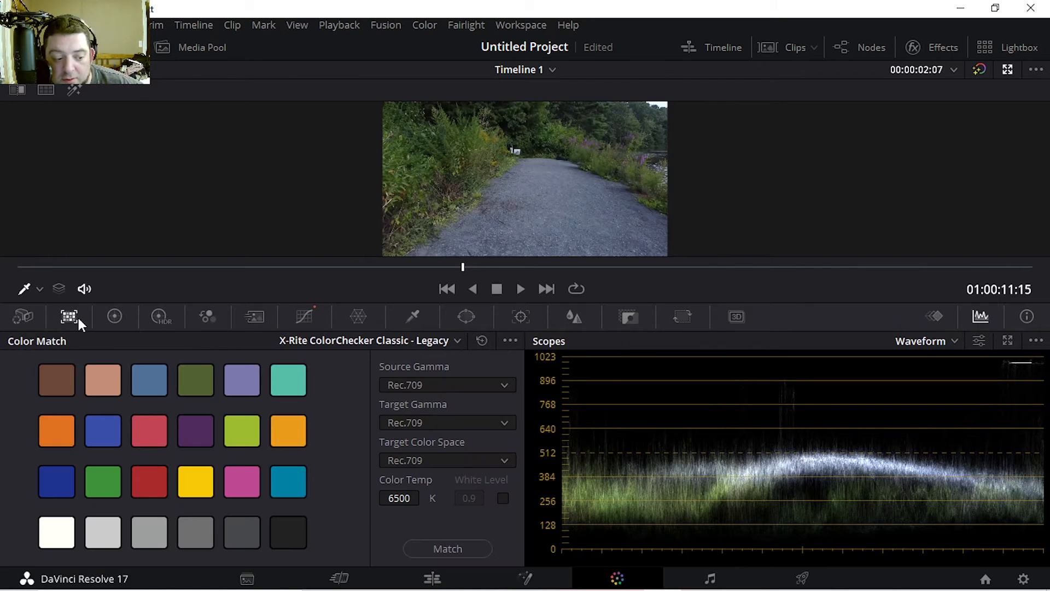
Look through the remaining grading palettes, including Color Warper, Qualifier, Window, Tracker and Blur.
{"action": "left_click", "coordinate": [356, 318]}
{"action": "left_click", "coordinate": [410, 315]}
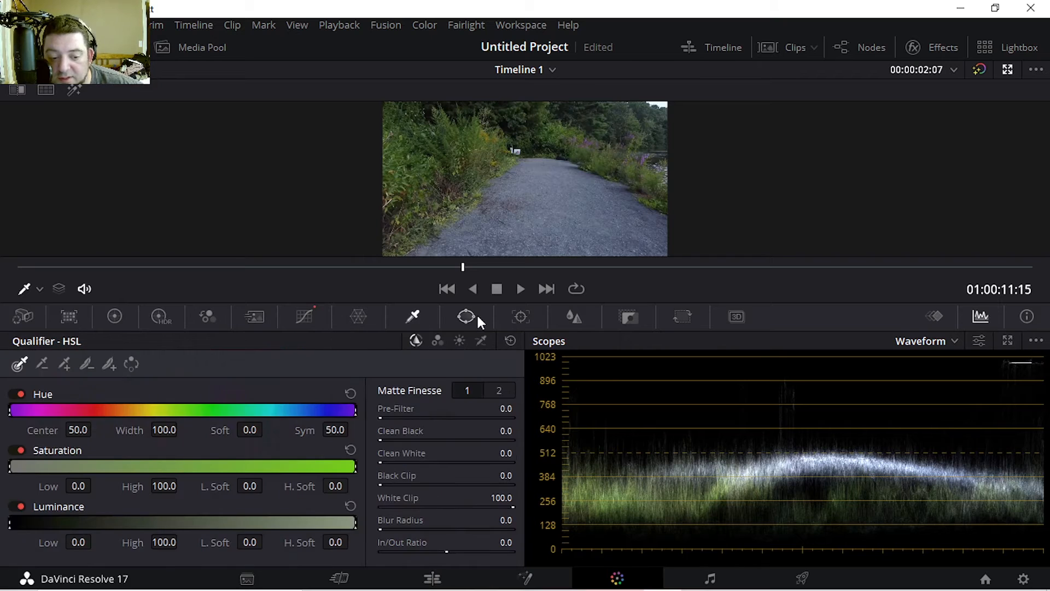
{"action": "left_click", "coordinate": [469, 316]}
{"action": "left_click", "coordinate": [527, 316]}
{"action": "left_click", "coordinate": [572, 316]}
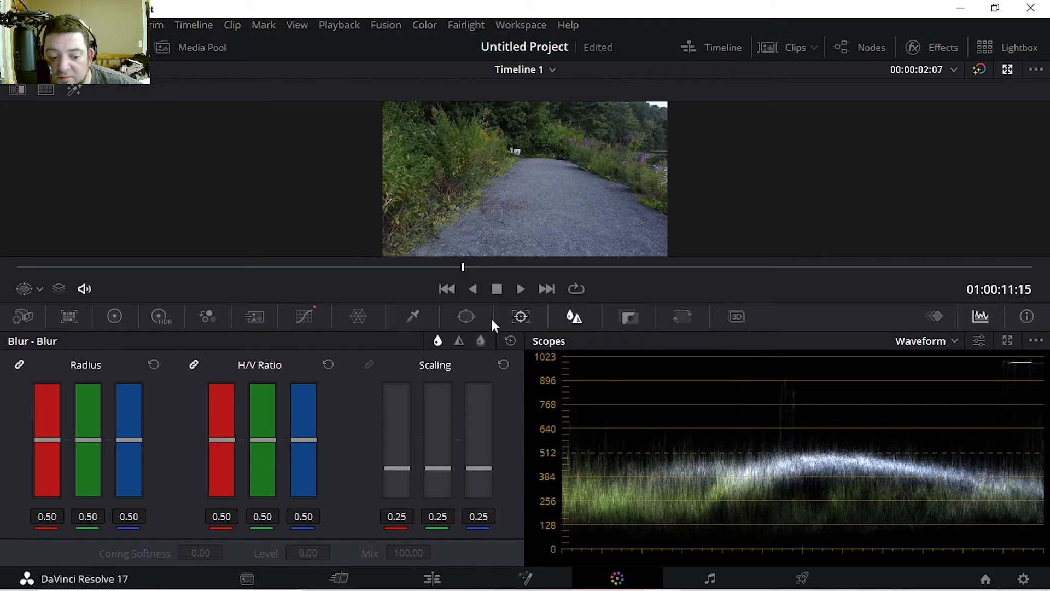
{"action": "left_click", "coordinate": [23, 316]}
{"action": "left_click", "coordinate": [561, 316]}
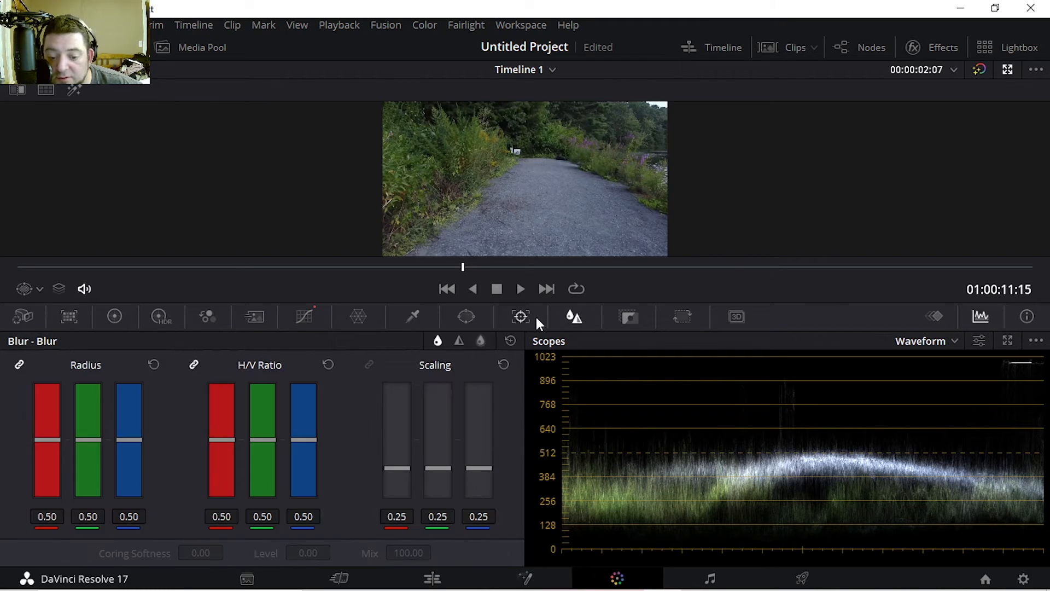
{"action": "left_click", "coordinate": [535, 316]}
Bring up the custom curves for the gravel path clip and save the project.
{"action": "left_click", "coordinate": [304, 316]}
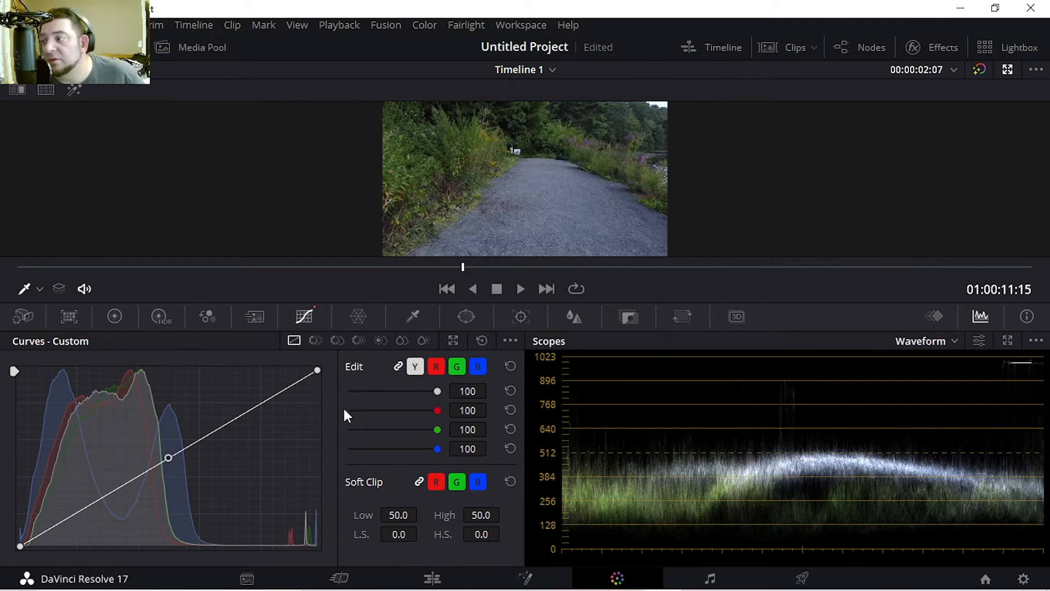
{"action": "key", "text": "ctrl+s"}
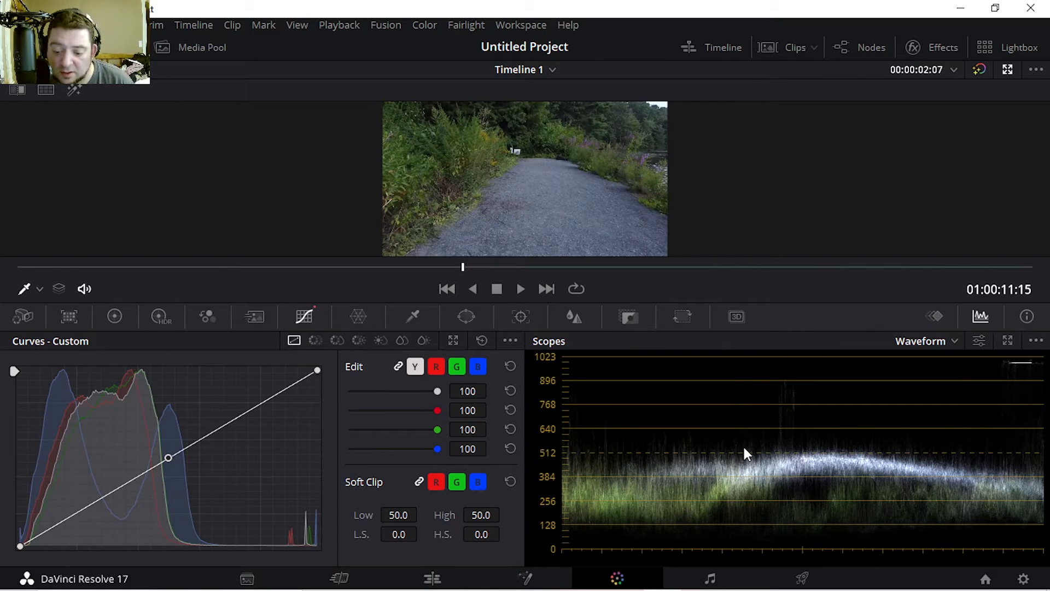
Examine the four scopes in a separate expanded window, check its display options, and close it.
{"action": "left_click", "coordinate": [1008, 341]}
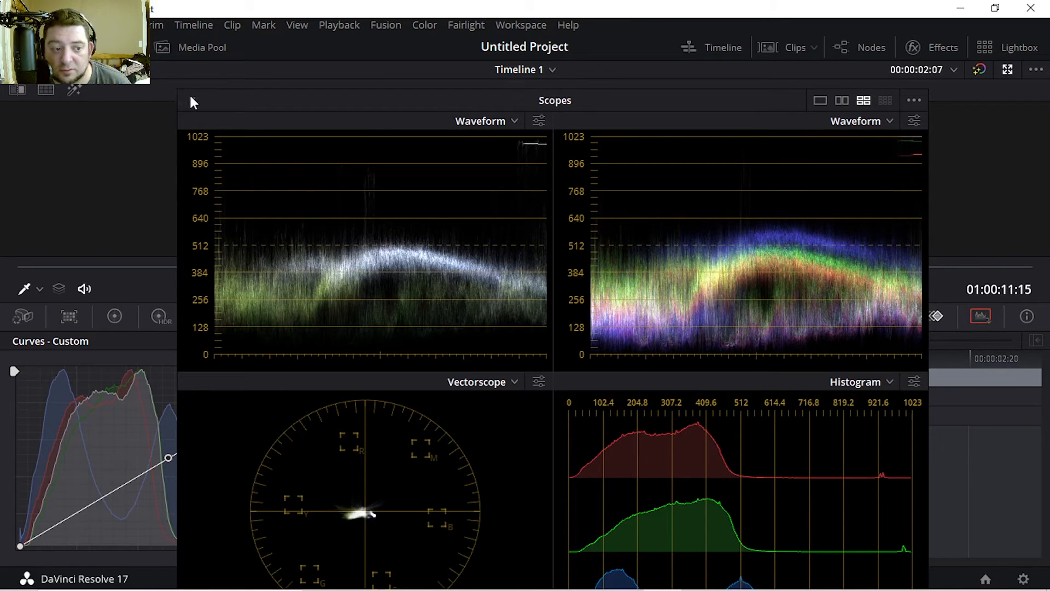
{"action": "left_click_drag", "start_coordinate": [485, 104], "coordinate": [521, 39]}
{"action": "left_click", "coordinate": [927, 54]}
{"action": "left_click", "coordinate": [946, 56]}
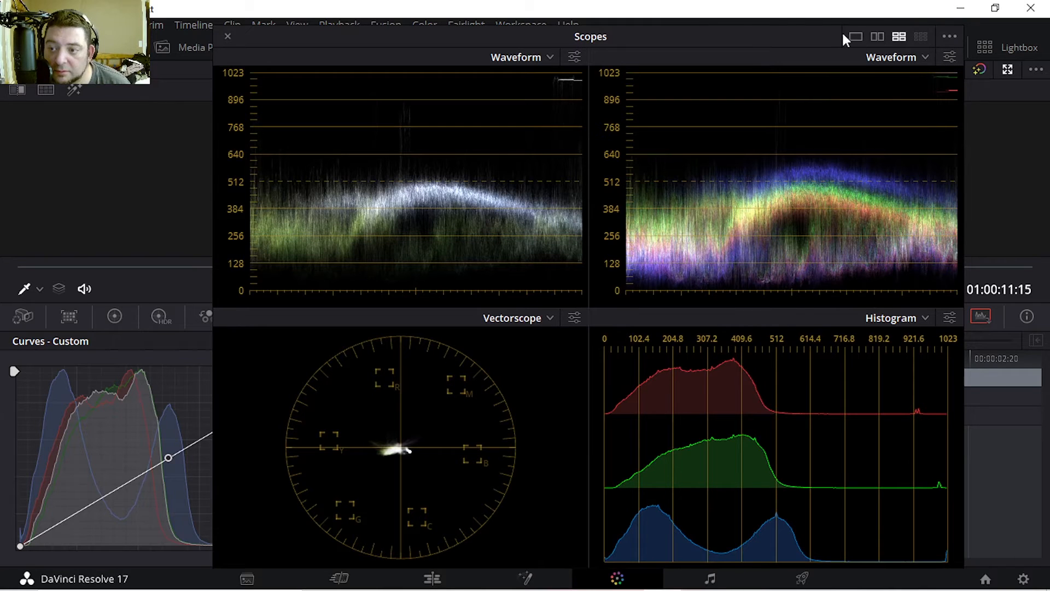
{"action": "left_click", "coordinate": [948, 35]}
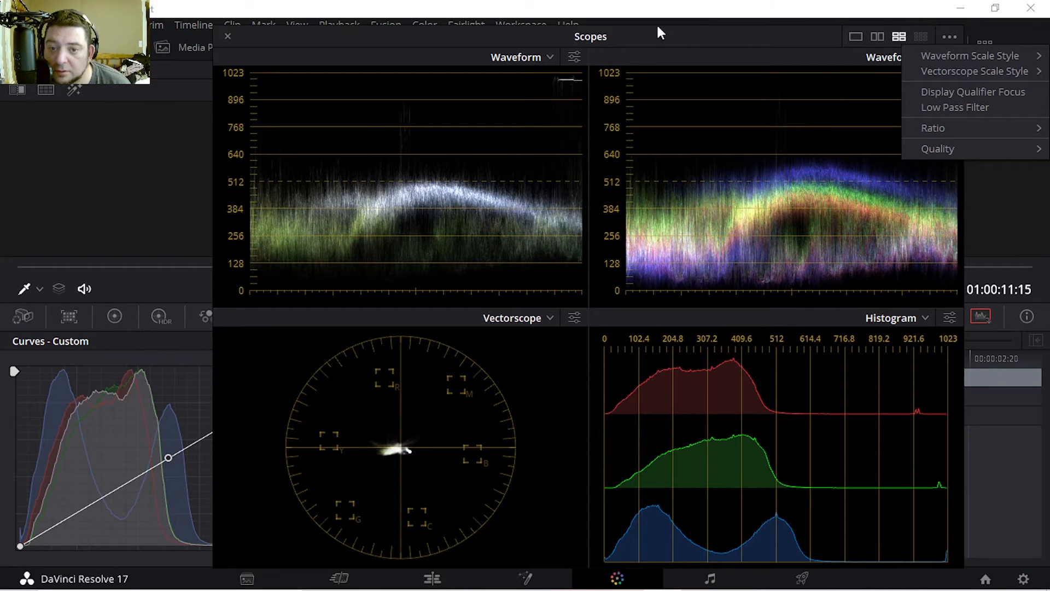
{"action": "left_click", "coordinate": [573, 58]}
{"action": "mouse_move", "coordinate": [624, 33]}
{"action": "left_mouse_down"}
{"action": "mouse_move", "coordinate": [1049, 65]}
{"action": "mouse_move", "coordinate": [800, 76]}
{"action": "mouse_move", "coordinate": [506, 25]}
{"action": "mouse_move", "coordinate": [1049, 33]}
{"action": "mouse_move", "coordinate": [339, 94]}
{"action": "mouse_move", "coordinate": [515, 11]}
{"action": "mouse_move", "coordinate": [609, 31]}
{"action": "left_mouse_up"}
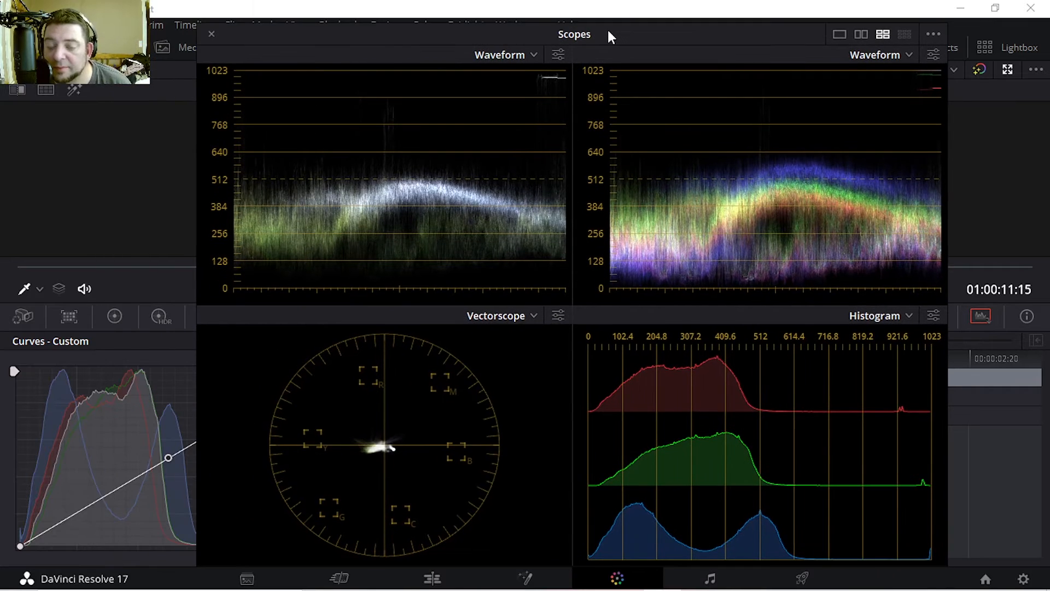
{"action": "left_click", "coordinate": [211, 34]}
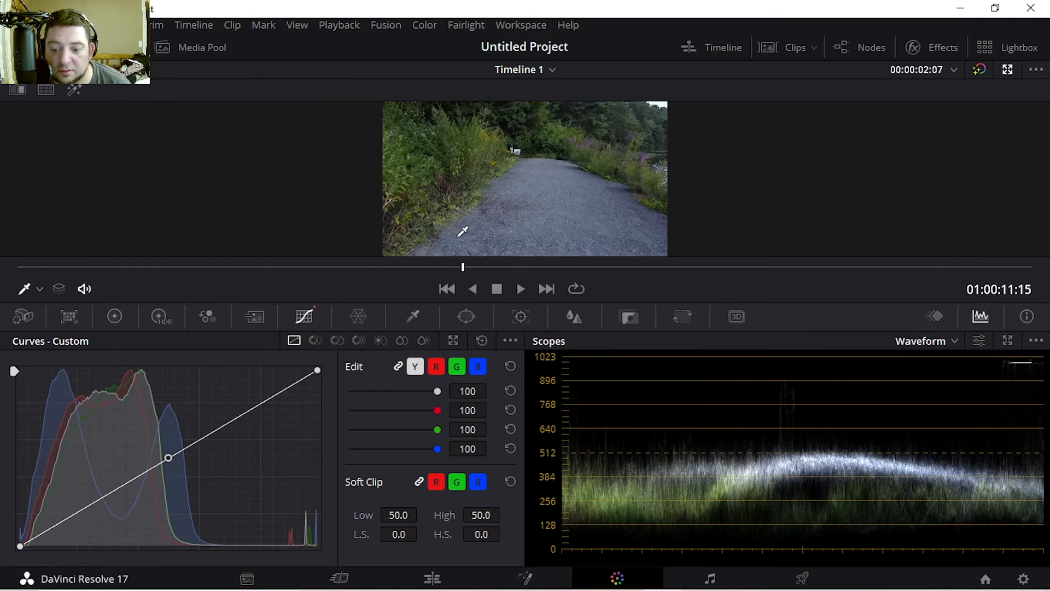
Try moving the reopened scopes window clear of the viewer, bring it back and close it.
{"action": "left_click", "coordinate": [1008, 340]}
{"action": "left_click_drag", "start_coordinate": [630, 37], "coordinate": [618, 0]}
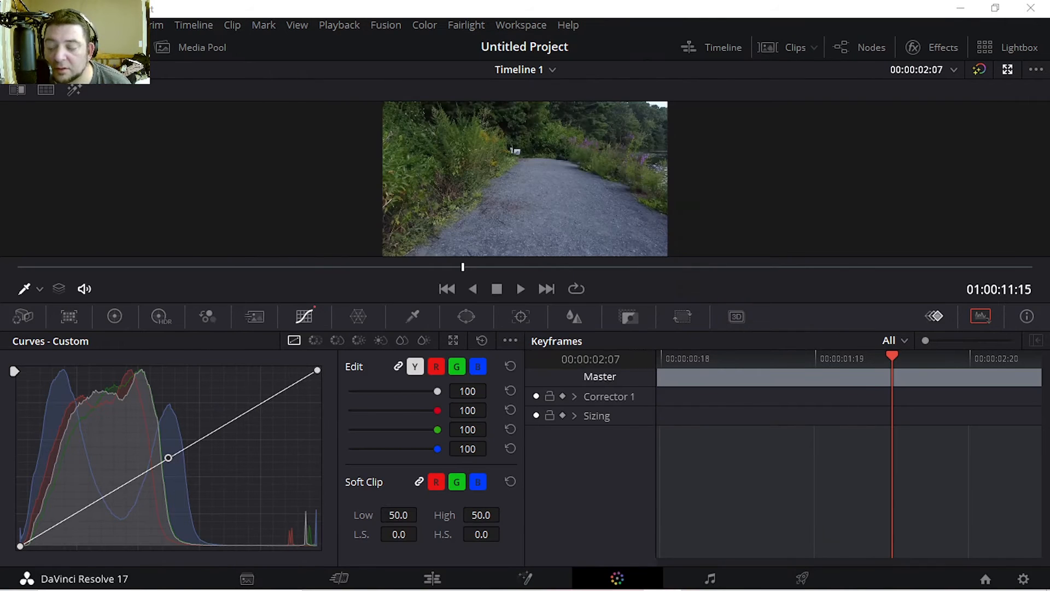
{"action": "left_click_drag", "start_coordinate": [1049, 104], "coordinate": [779, 80]}
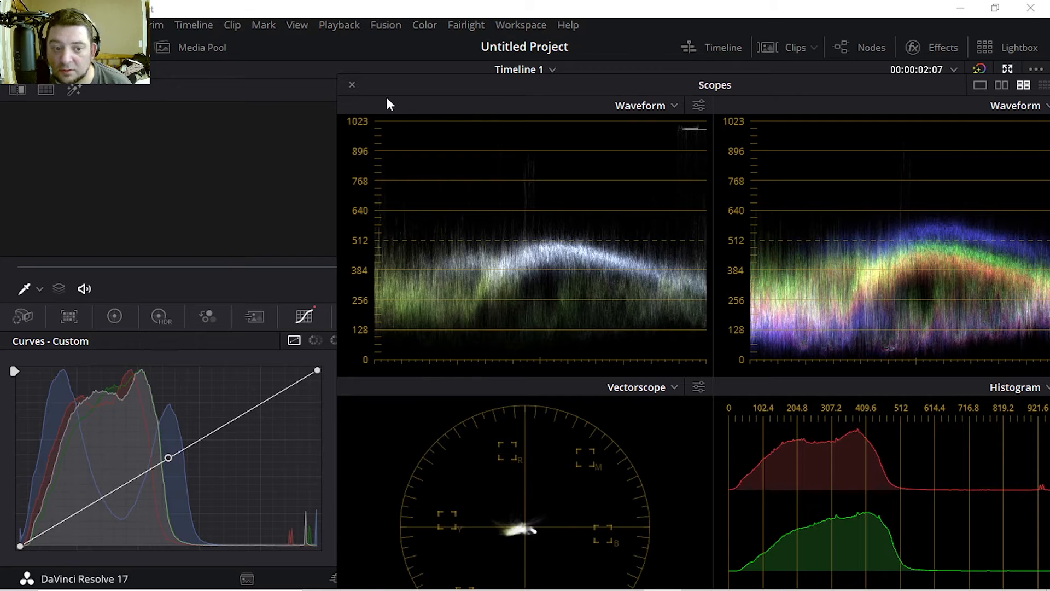
{"action": "left_click", "coordinate": [352, 86]}
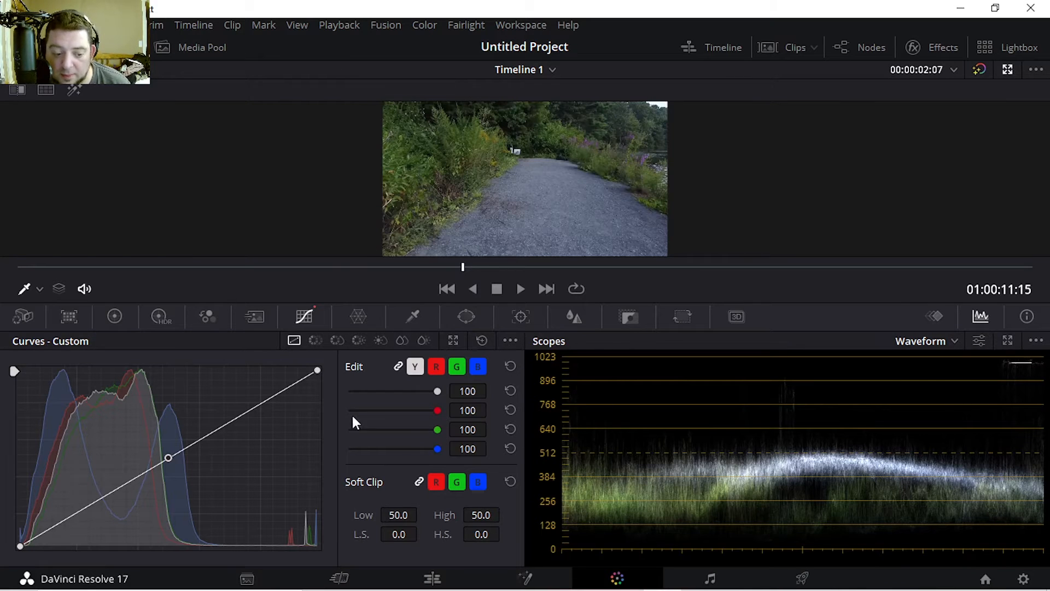
Brighten the gravel path clip by raising the midpoint of its custom curve.
{"action": "left_click_drag", "start_coordinate": [163, 458], "coordinate": [165, 430]}
{"action": "scroll", "coordinate": [569, 467], "scroll_direction": "up", "scroll_amount": 2}
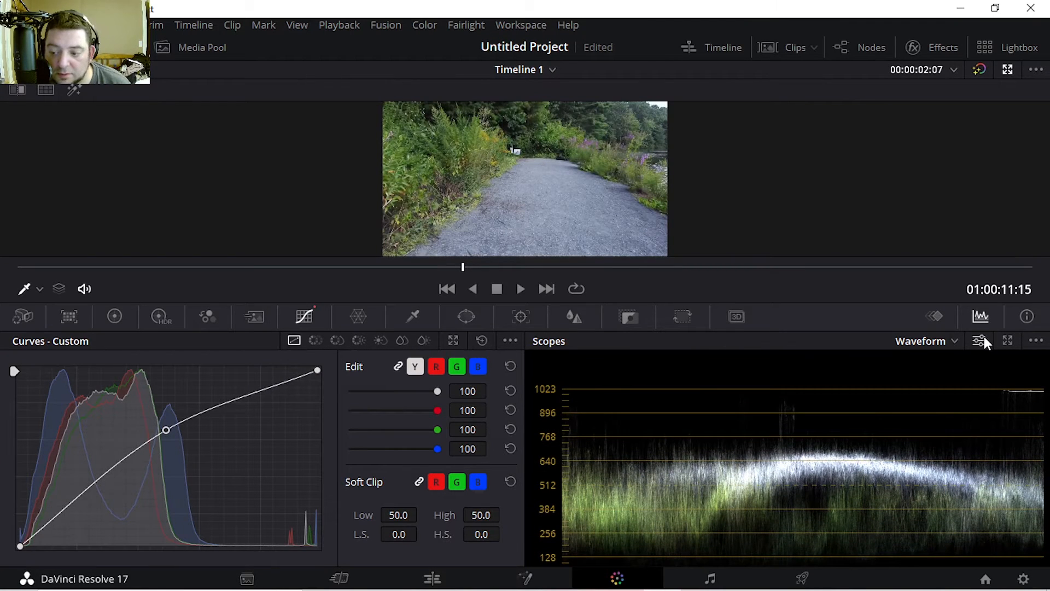
Examine the brightened clip in the Vectorscope, Histogram and Parade scopes, and return to the Waveform.
{"action": "left_click", "coordinate": [938, 342]}
{"action": "left_click", "coordinate": [940, 379]}
{"action": "left_click", "coordinate": [931, 342]}
{"action": "left_click", "coordinate": [940, 396]}
{"action": "left_click", "coordinate": [929, 344]}
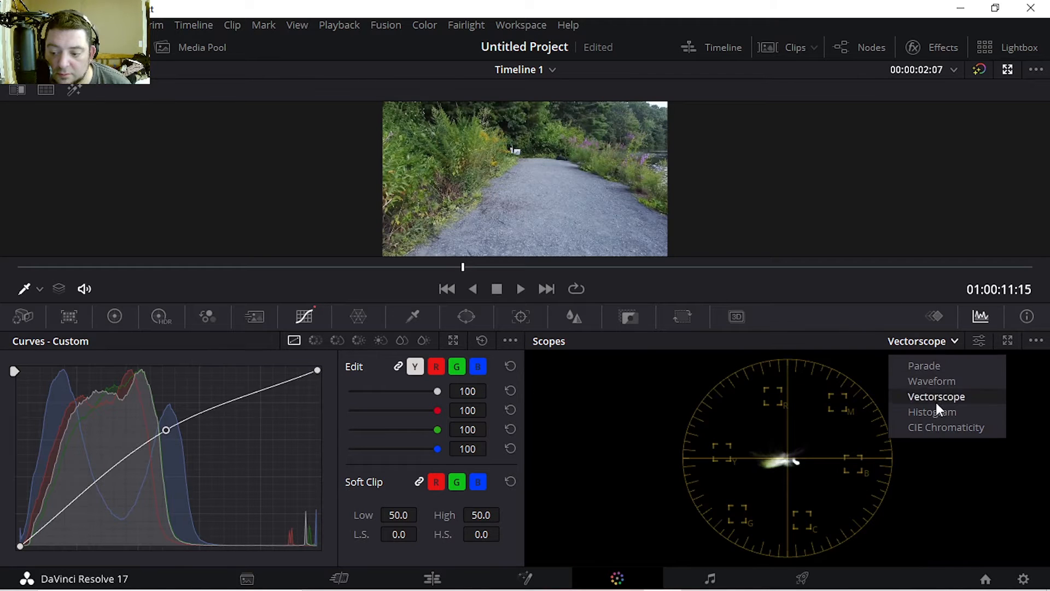
{"action": "left_click", "coordinate": [935, 411]}
{"action": "left_click", "coordinate": [930, 342]}
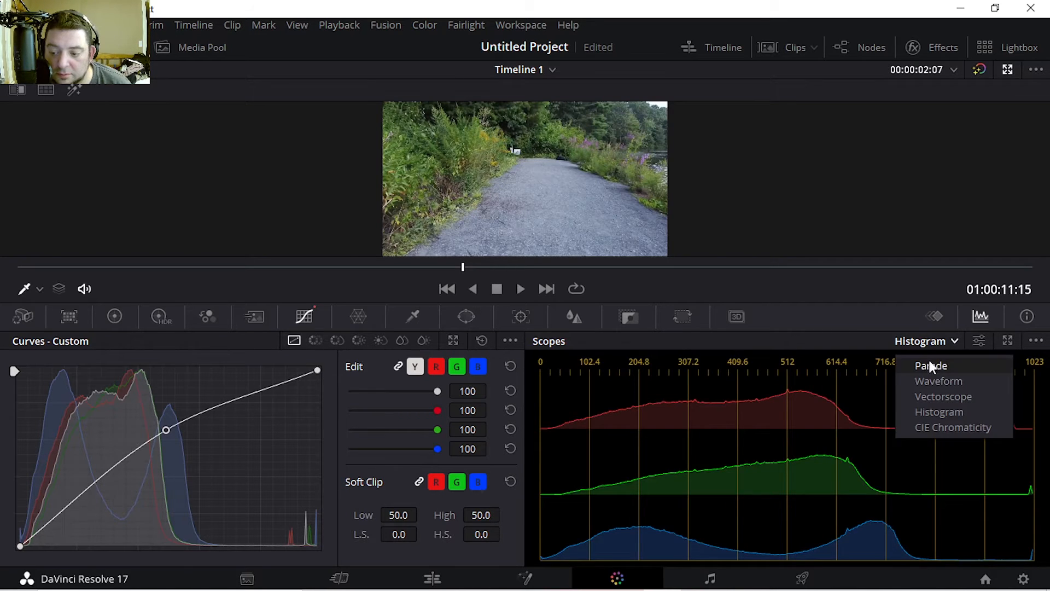
{"action": "left_click", "coordinate": [930, 364]}
{"action": "left_click", "coordinate": [927, 340]}
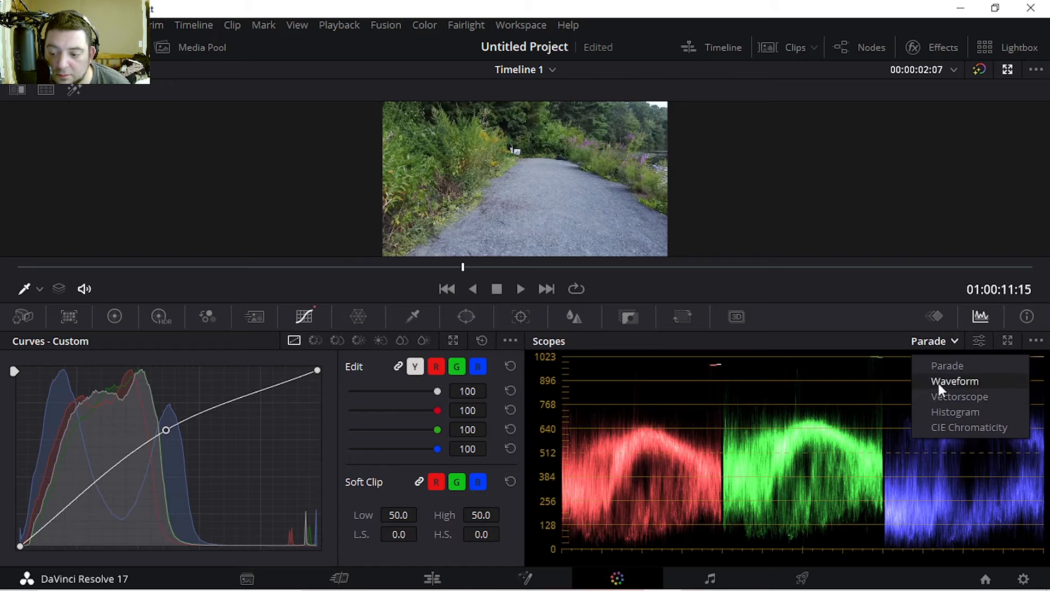
{"action": "left_click", "coordinate": [938, 382]}
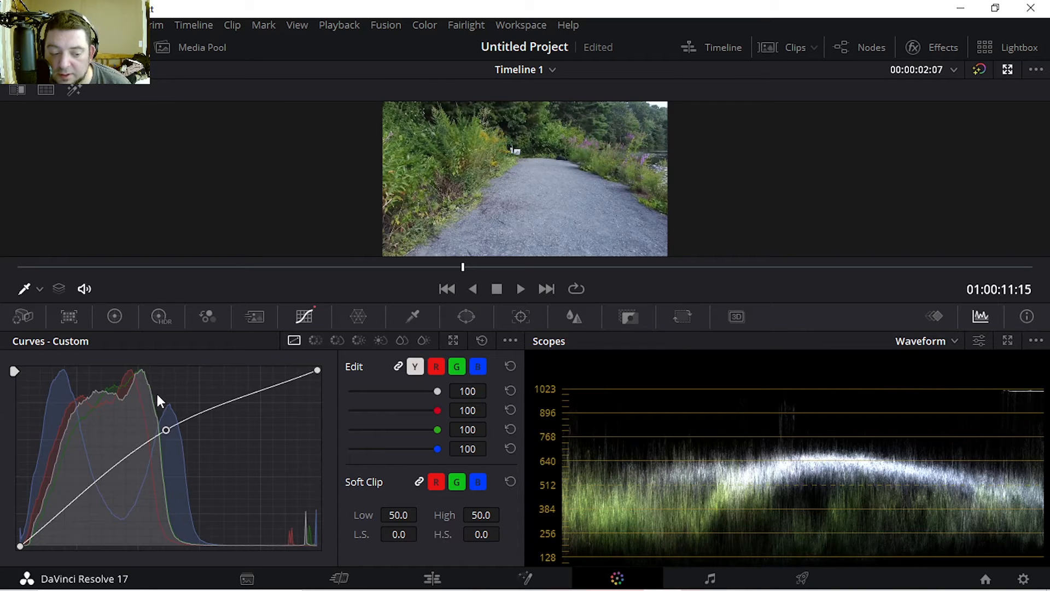
Raise the custom curve's midtone point slightly further and bring the full waveform scale back into view.
{"action": "mouse_move", "coordinate": [160, 428]}
{"action": "left_mouse_down"}
{"action": "mouse_move", "coordinate": [174, 440]}
{"action": "mouse_move", "coordinate": [171, 420]}
{"action": "left_mouse_up"}
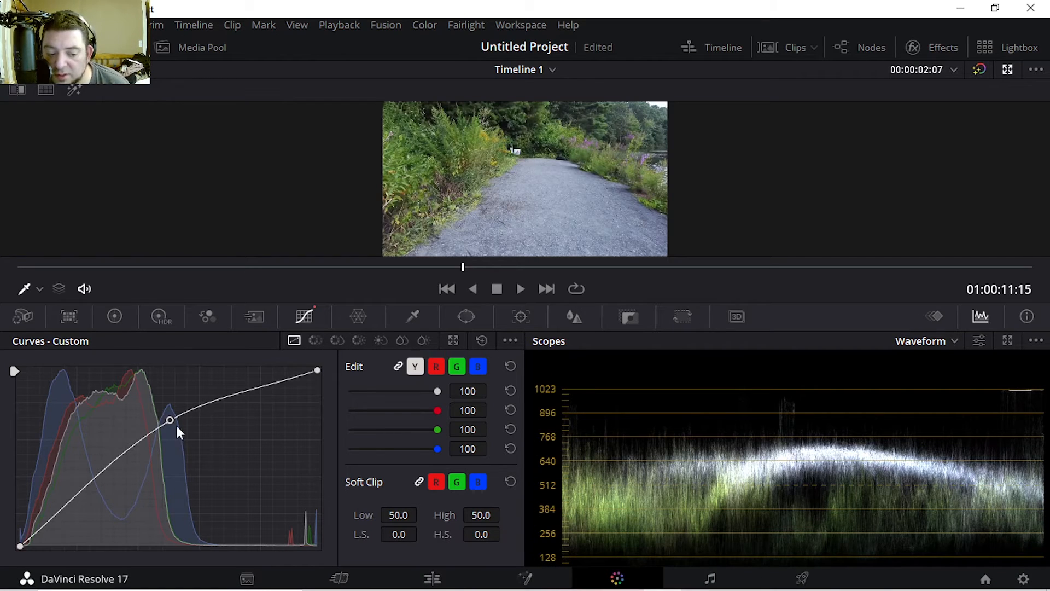
{"action": "scroll", "coordinate": [577, 525], "scroll_direction": "down", "scroll_amount": 2}
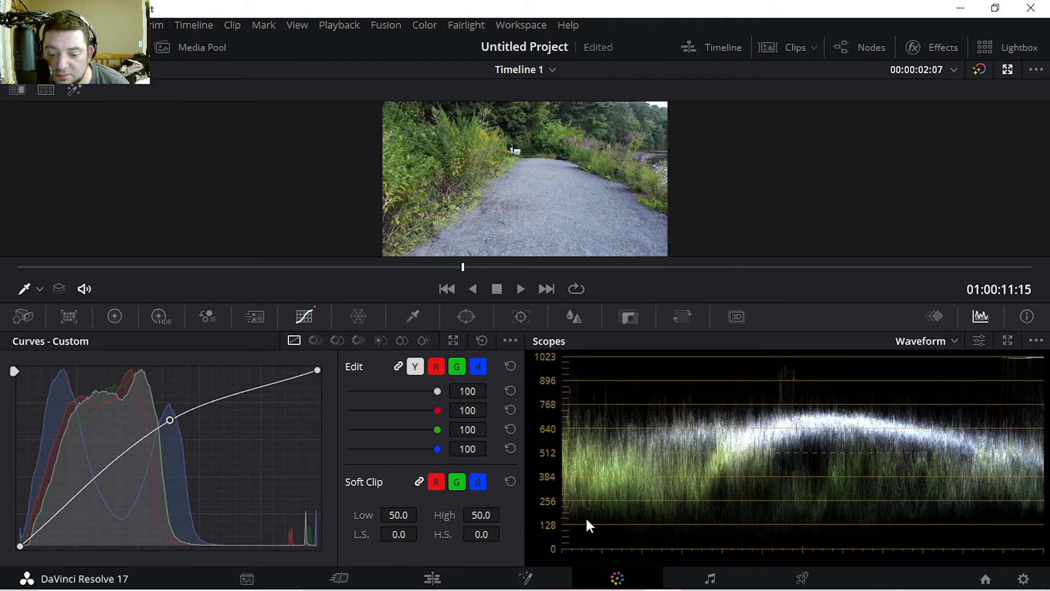
Return the custom curve's midtone point to the straight diagonal and reposition it slightly further up along that line.
{"action": "mouse_move", "coordinate": [174, 423]}
{"action": "left_mouse_down"}
{"action": "mouse_move", "coordinate": [120, 390]}
{"action": "mouse_move", "coordinate": [156, 497]}
{"action": "mouse_move", "coordinate": [153, 457]}
{"action": "mouse_move", "coordinate": [152, 471]}
{"action": "left_mouse_up"}
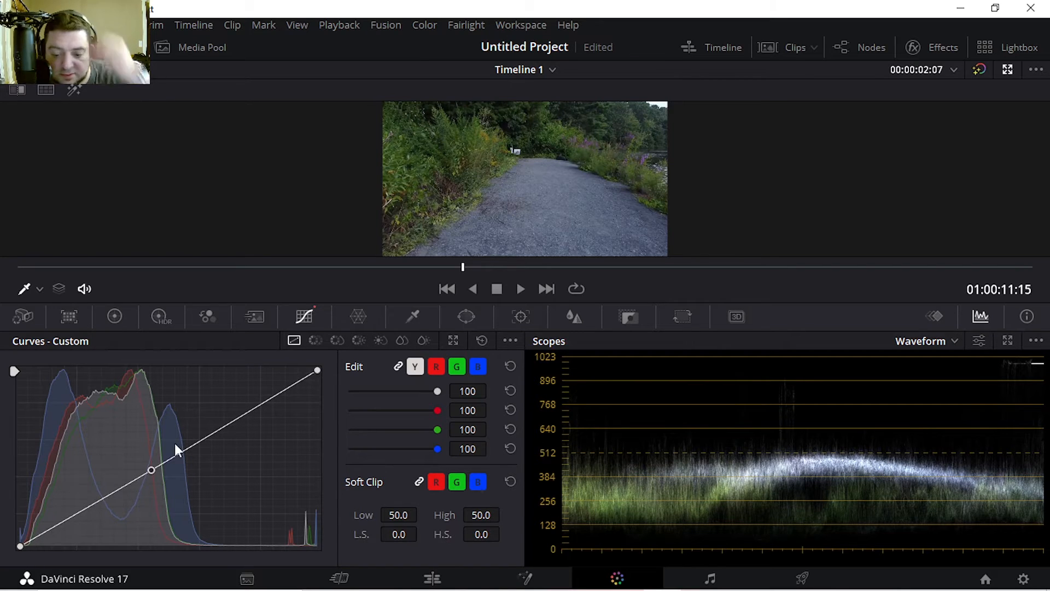
{"action": "left_click_drag", "start_coordinate": [316, 373], "coordinate": [322, 386]}
{"action": "left_click_drag", "start_coordinate": [320, 380], "coordinate": [325, 368]}
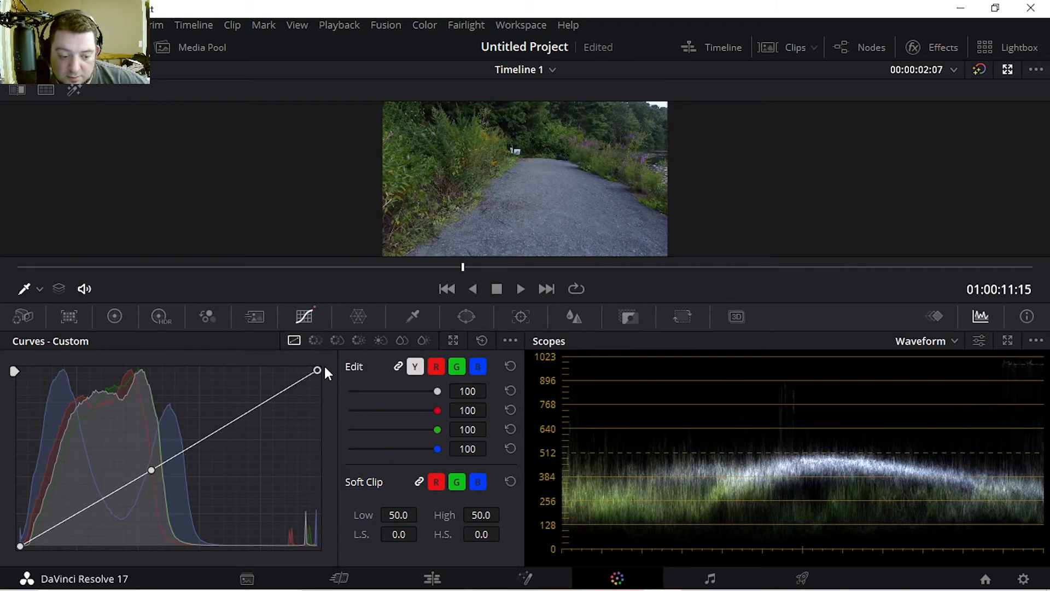
{"action": "left_click_drag", "start_coordinate": [157, 471], "coordinate": [178, 455]}
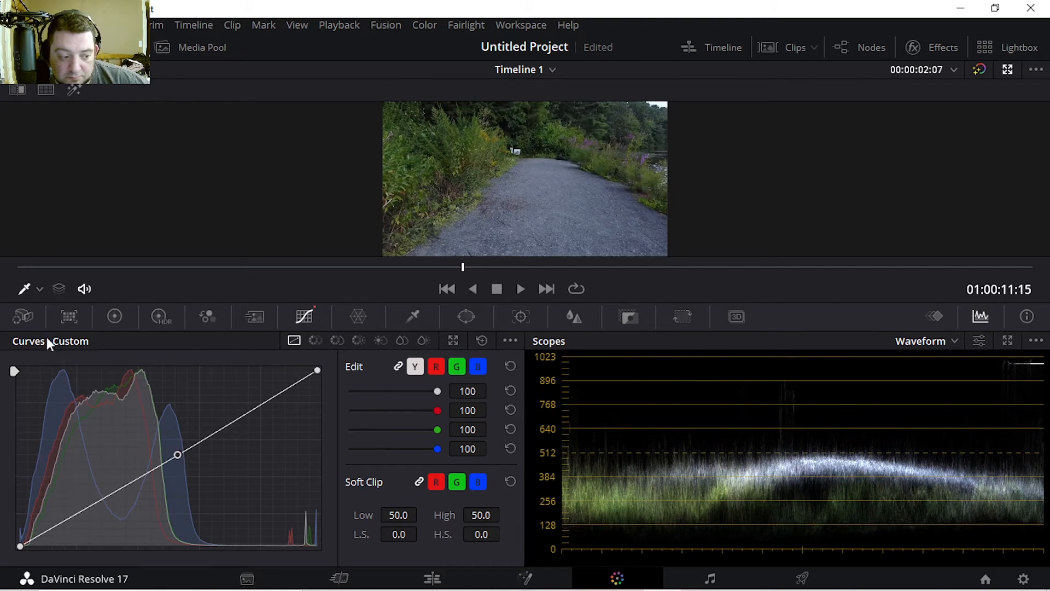
Look through the Camera Raw, Color Match, Primaries, HDR and RGB Mixer grading tools, ending on the HDR color wheels.
{"action": "left_click", "coordinate": [26, 317]}
{"action": "left_click", "coordinate": [69, 318]}
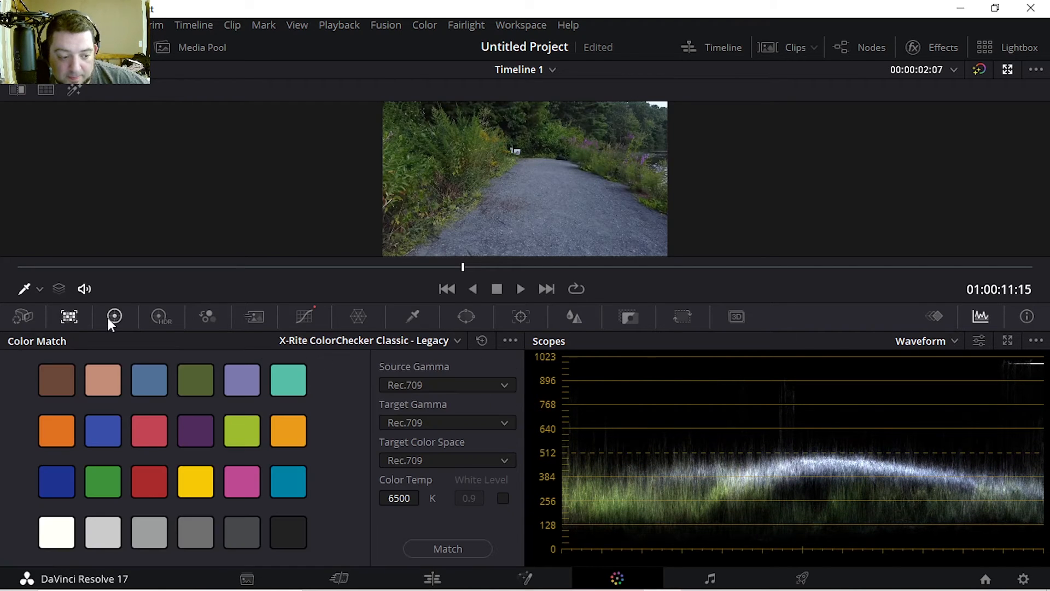
{"action": "left_click", "coordinate": [112, 319]}
{"action": "left_click", "coordinate": [161, 317]}
{"action": "left_click", "coordinate": [207, 317]}
{"action": "left_click", "coordinate": [114, 317]}
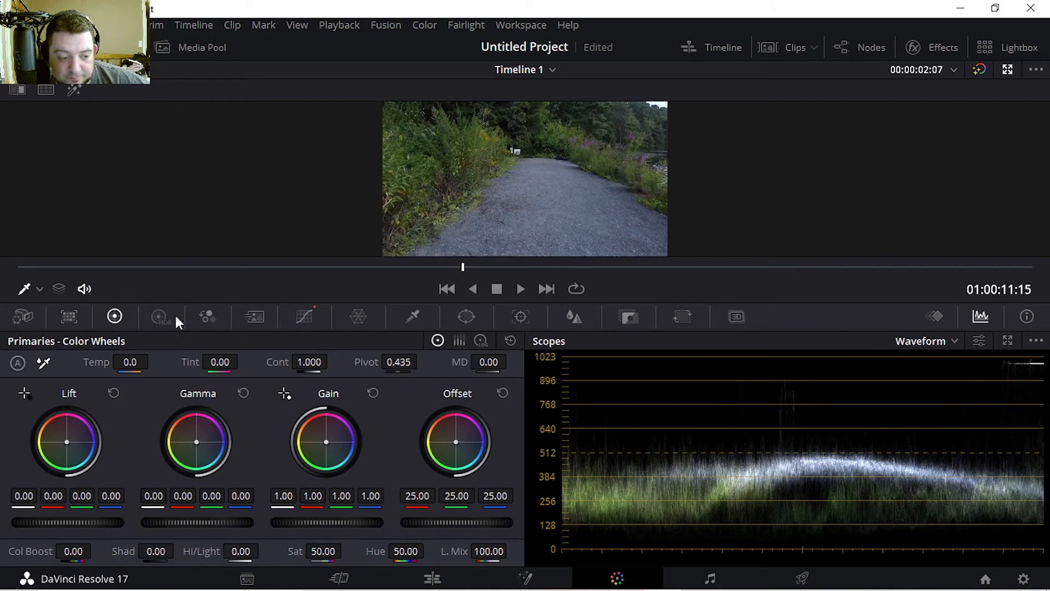
{"action": "left_click", "coordinate": [173, 318]}
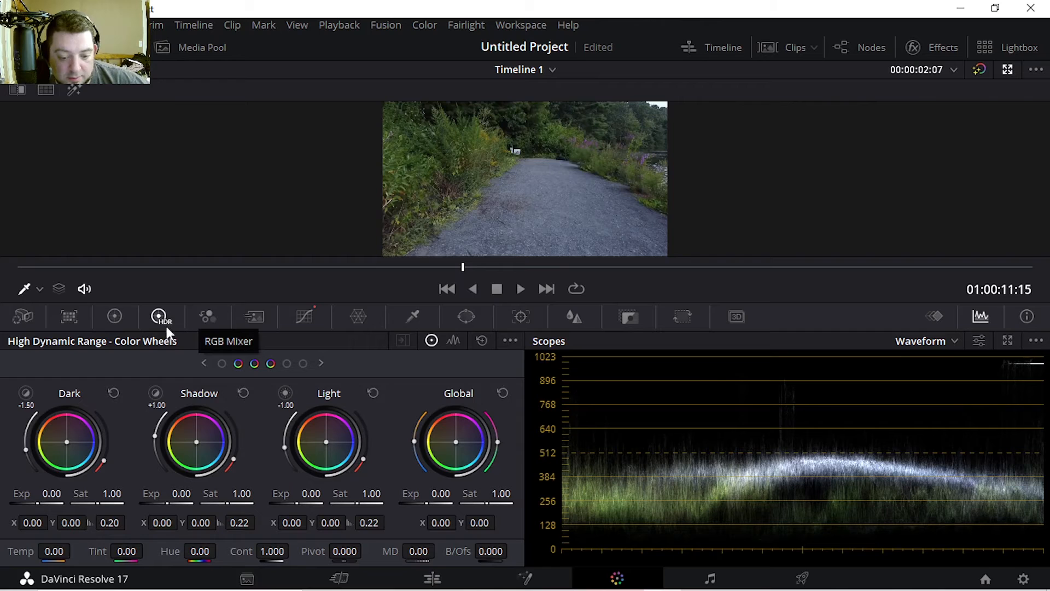
Try shifting the HDR Dark zone's range and color balance, and reset the Dark wheel.
{"action": "left_click_drag", "start_coordinate": [27, 451], "coordinate": [52, 419]}
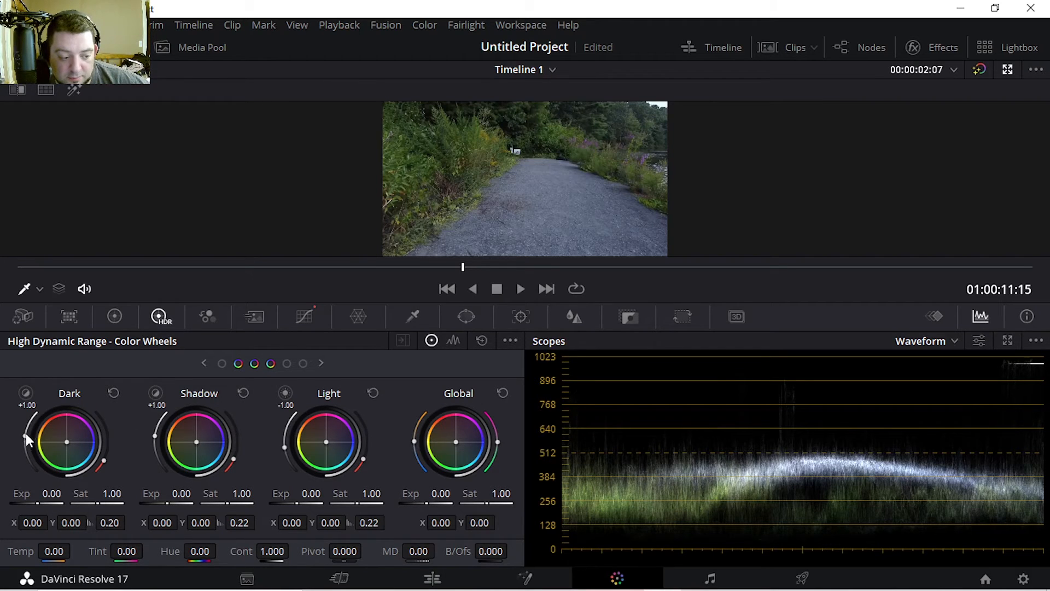
{"action": "left_click_drag", "start_coordinate": [15, 462], "coordinate": [38, 375]}
{"action": "mouse_move", "coordinate": [66, 438]}
{"action": "left_mouse_down"}
{"action": "mouse_move", "coordinate": [67, 427]}
{"action": "mouse_move", "coordinate": [67, 456]}
{"action": "mouse_move", "coordinate": [70, 441]}
{"action": "left_mouse_up"}
{"action": "left_click", "coordinate": [113, 393]}
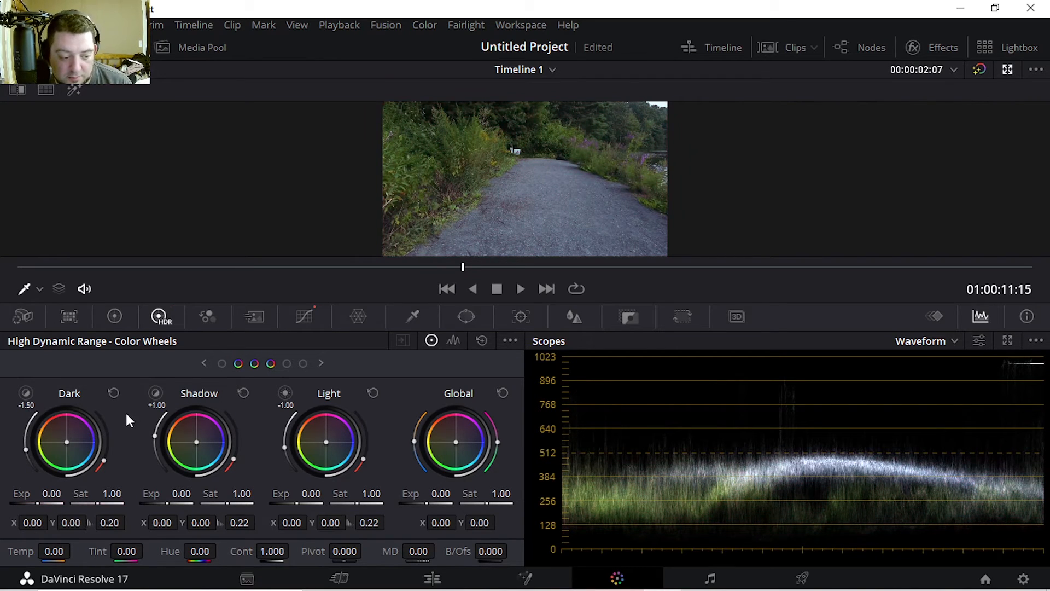
Compare the Primaries and HDR color wheels, and preview the RGB Mixer's Monochrome option by switching it on and off.
{"action": "left_click", "coordinate": [115, 316]}
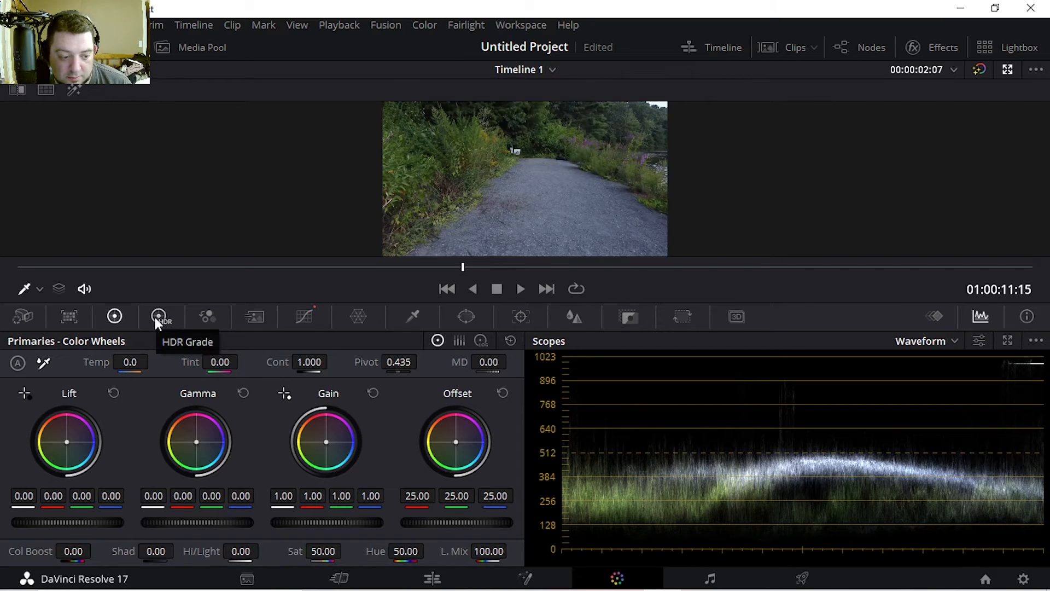
{"action": "left_click", "coordinate": [154, 316]}
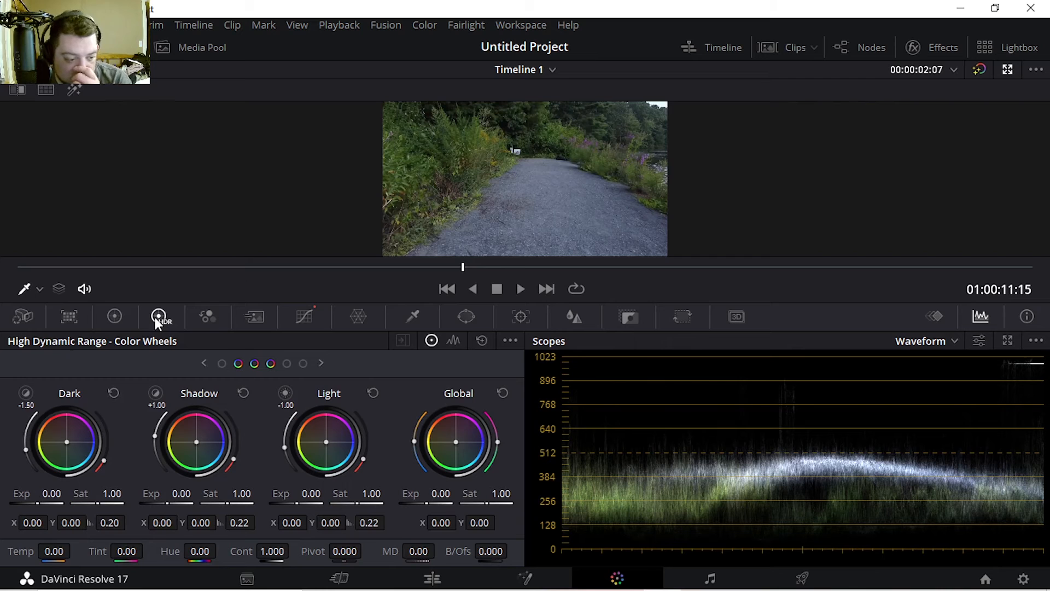
{"action": "left_click", "coordinate": [211, 318]}
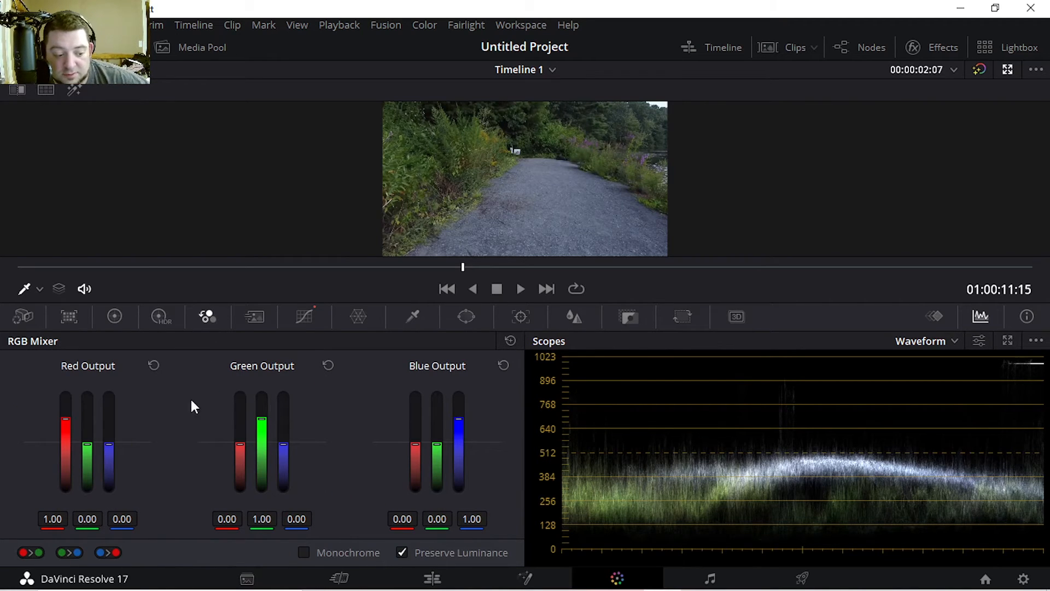
{"action": "left_click", "coordinate": [303, 553]}
{"action": "left_click", "coordinate": [304, 553]}
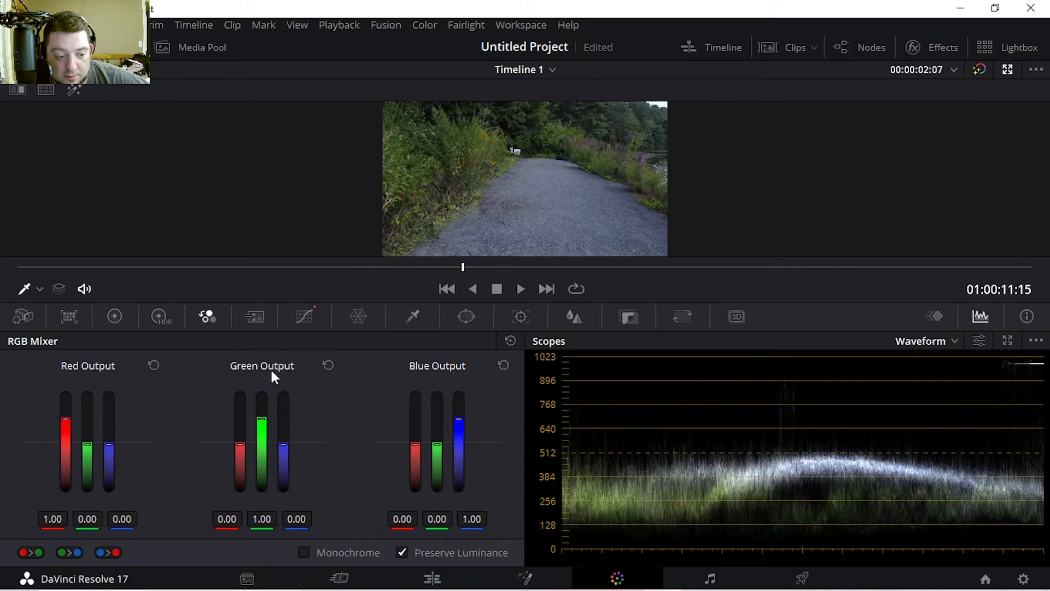
Look through the remaining grading tools from motion effects and curves through Qualifier, Window, Tracker, Blur and Key to Sizing.
{"action": "left_click", "coordinate": [256, 316]}
{"action": "left_click", "coordinate": [305, 315]}
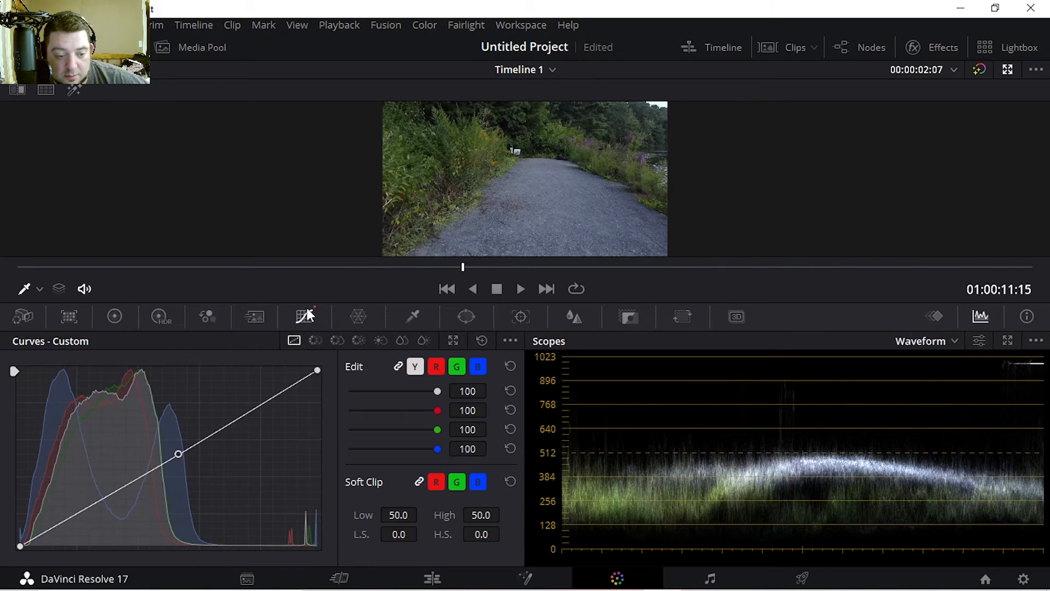
{"action": "left_click", "coordinate": [359, 317]}
{"action": "left_click", "coordinate": [393, 317]}
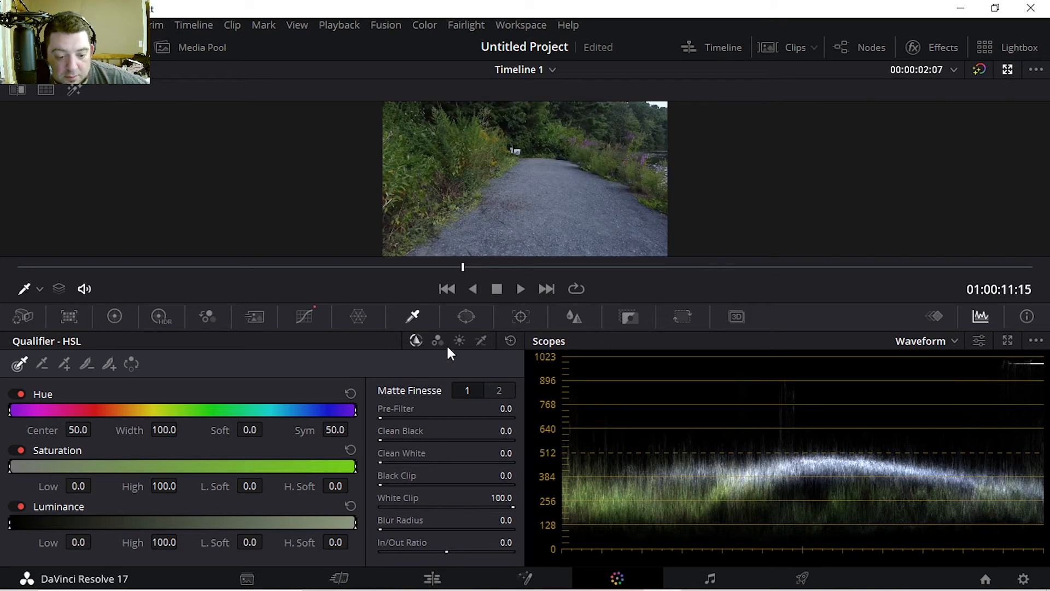
{"action": "left_click", "coordinate": [465, 316]}
{"action": "left_click", "coordinate": [520, 318]}
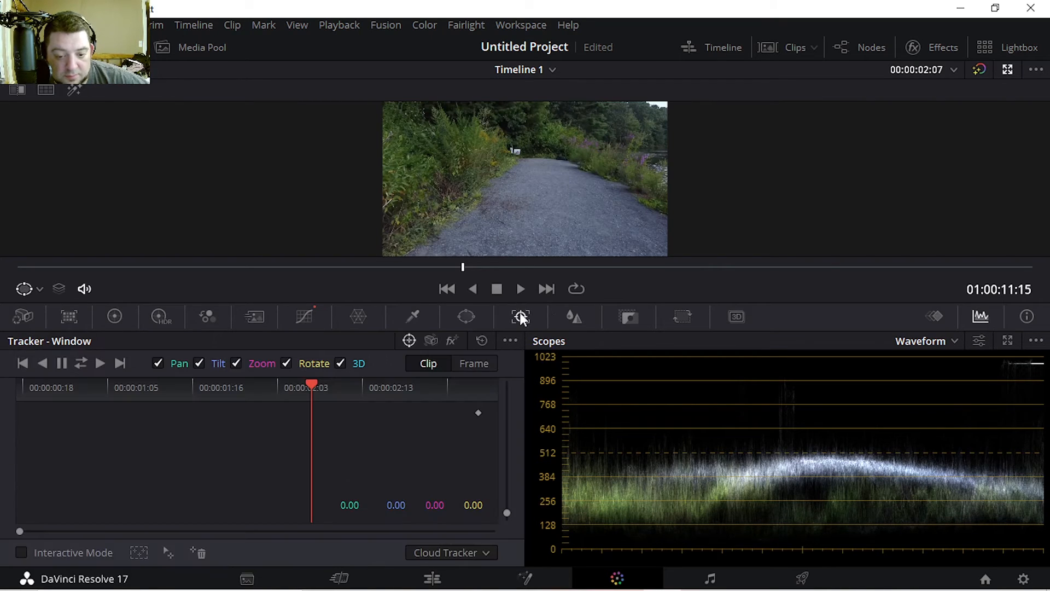
{"action": "left_click", "coordinate": [580, 317]}
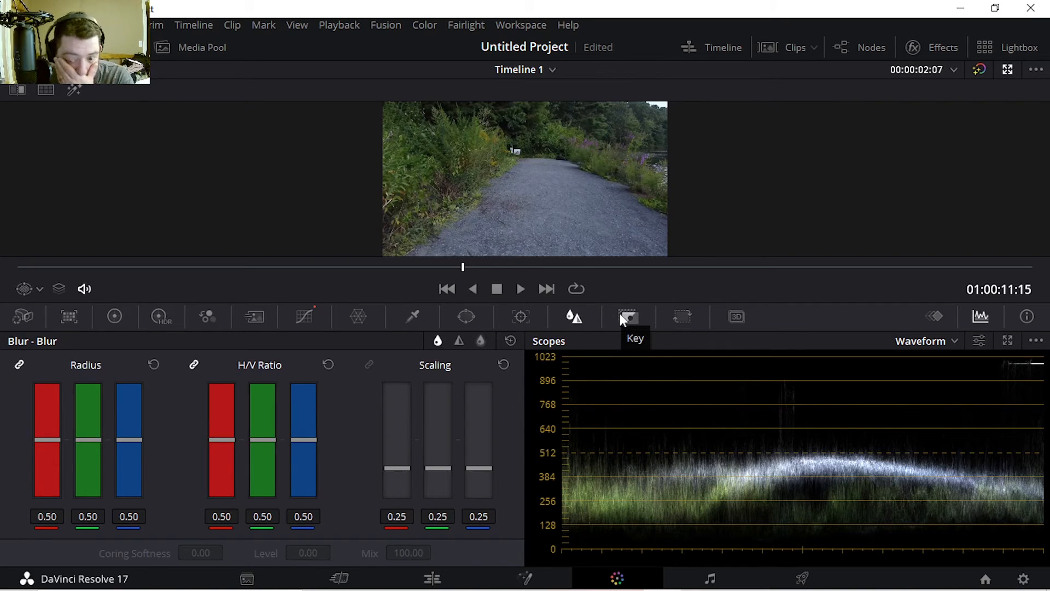
{"action": "left_click", "coordinate": [624, 318]}
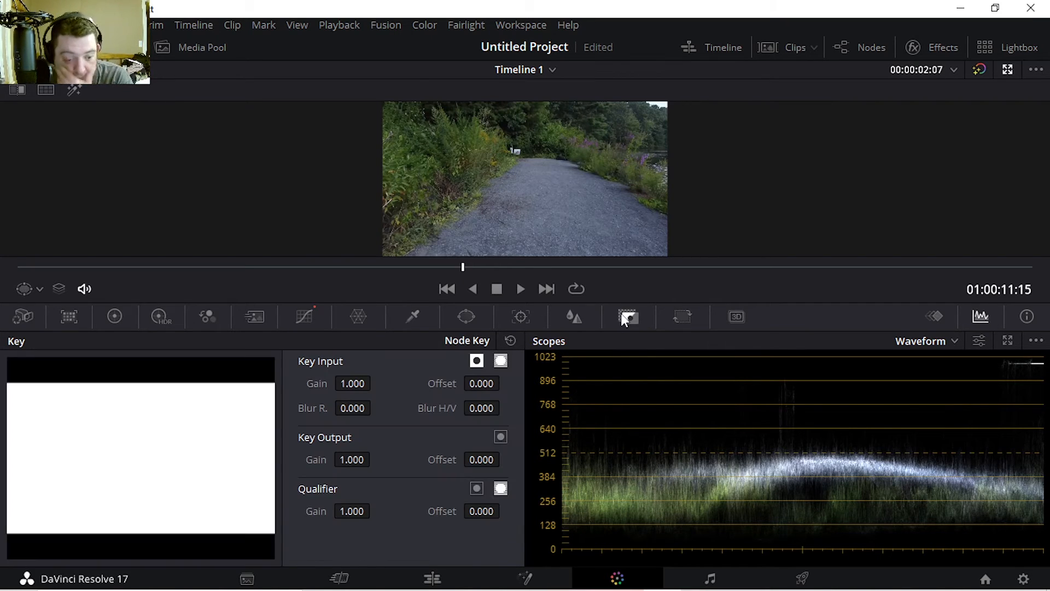
{"action": "left_click", "coordinate": [669, 318]}
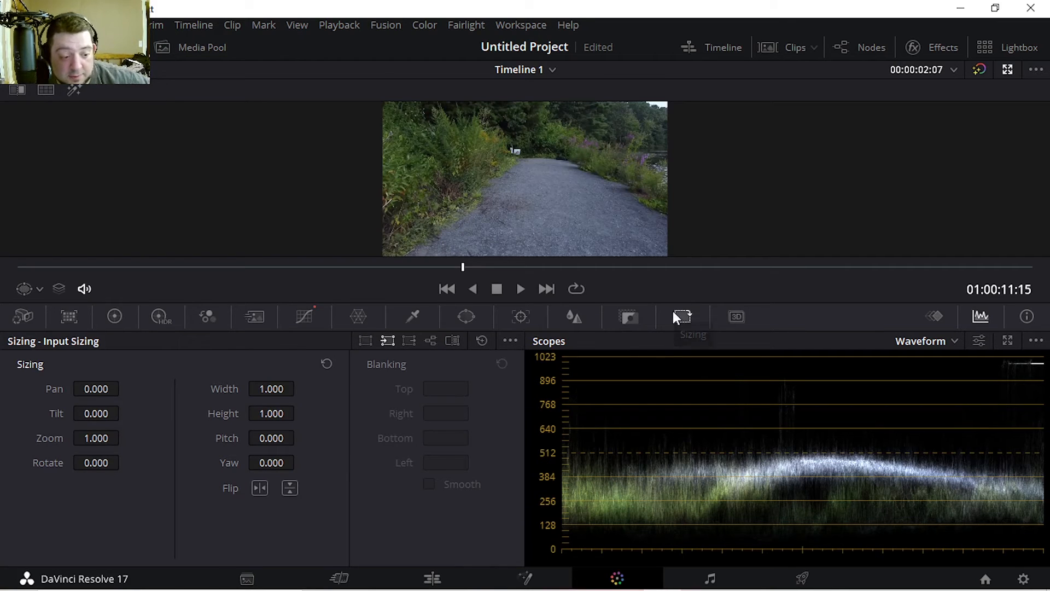
Show the Primaries as color bars and fine-tune the clip's luminance with master Gamma at 0.01 and Gain at 0.97.
{"action": "left_click", "coordinate": [19, 321]}
{"action": "left_click", "coordinate": [73, 317]}
{"action": "left_click", "coordinate": [122, 317]}
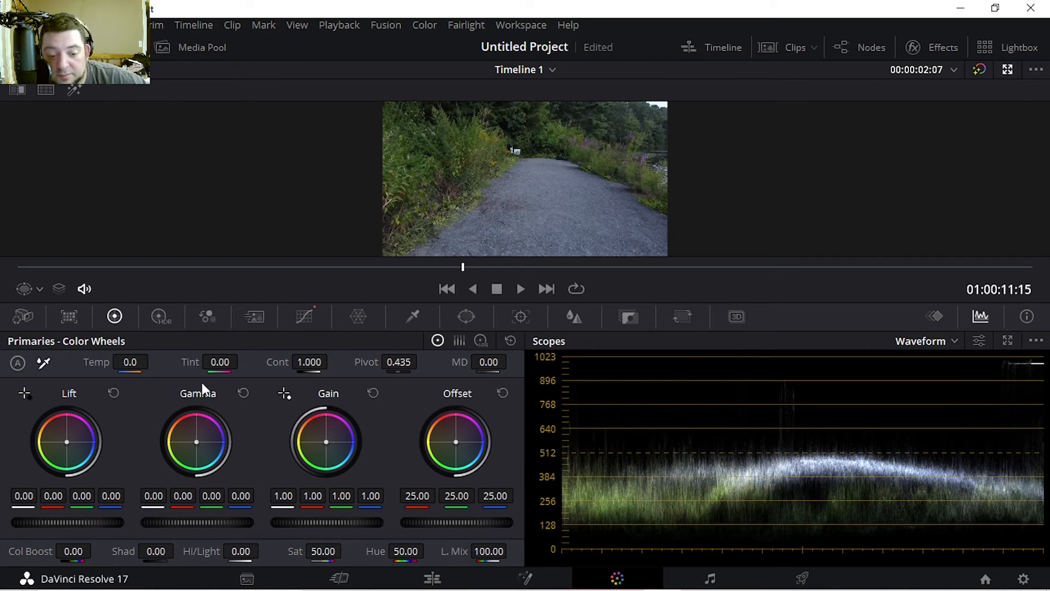
{"action": "left_click", "coordinate": [461, 342]}
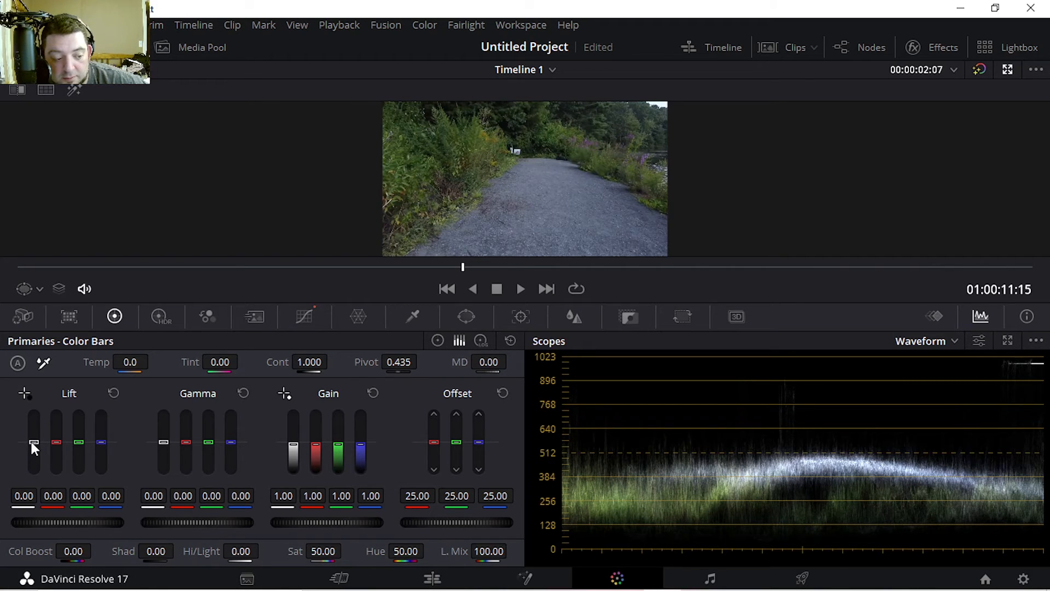
{"action": "left_click_drag", "start_coordinate": [31, 441], "coordinate": [31, 443]}
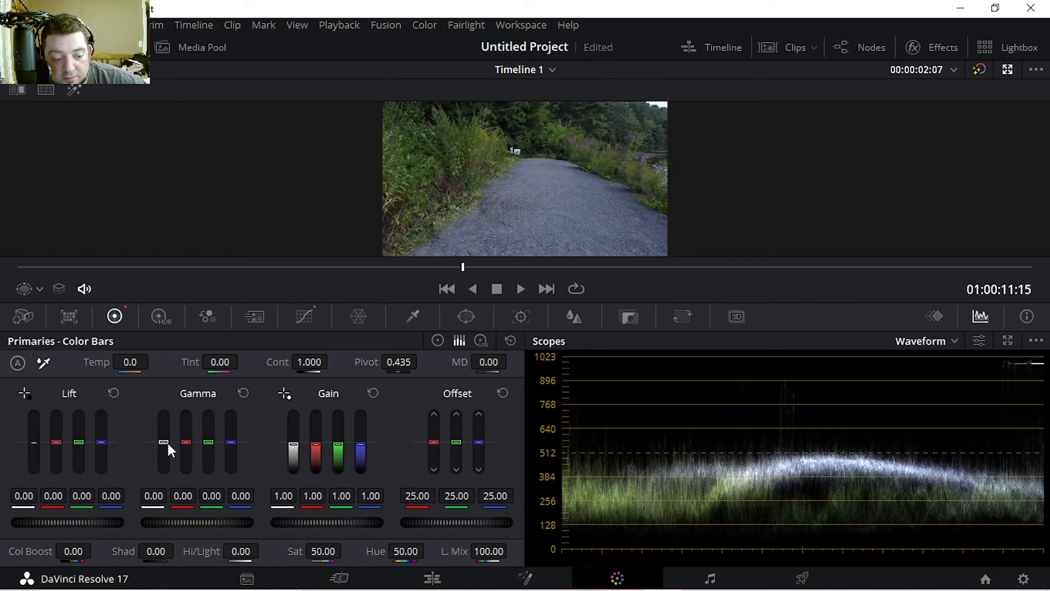
{"action": "left_click_drag", "start_coordinate": [166, 442], "coordinate": [166, 441]}
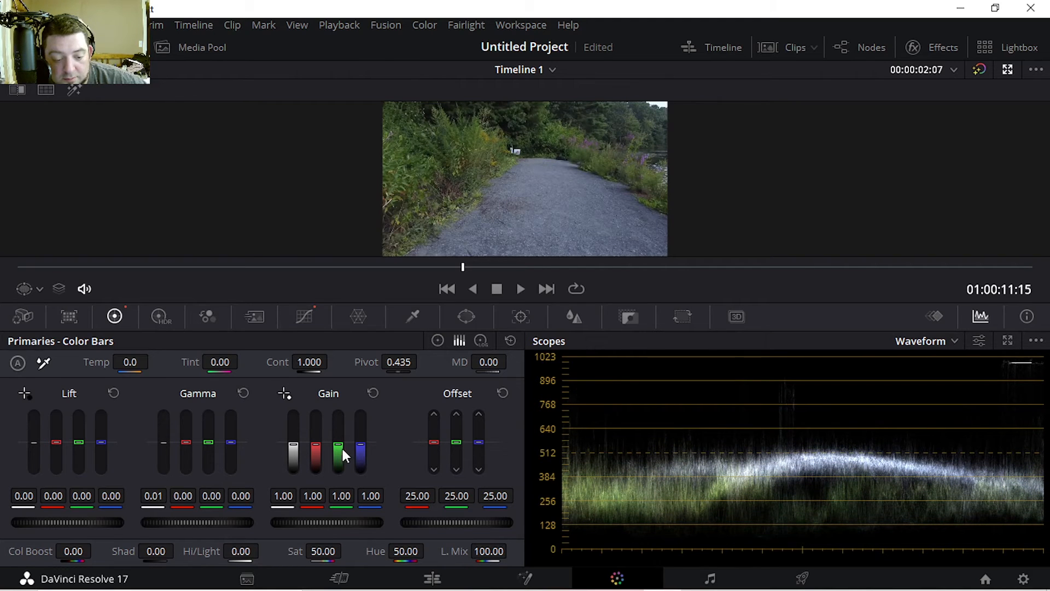
{"action": "left_click_drag", "start_coordinate": [291, 445], "coordinate": [290, 448]}
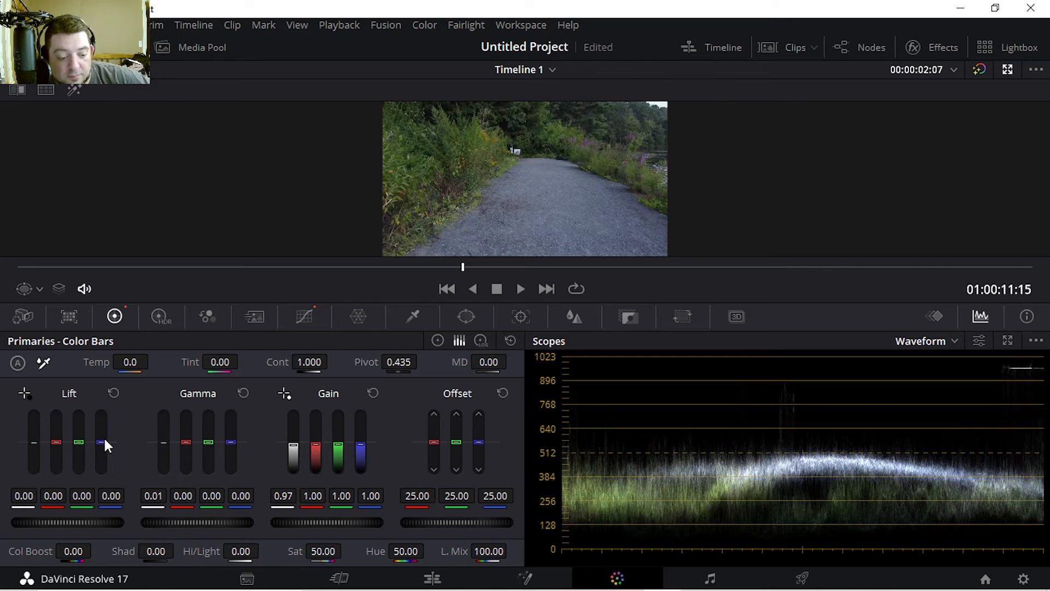
Set the exposure of the HDR Dark zone to -0.84 and of the Shadow zone to -0.30.
{"action": "left_click", "coordinate": [159, 320]}
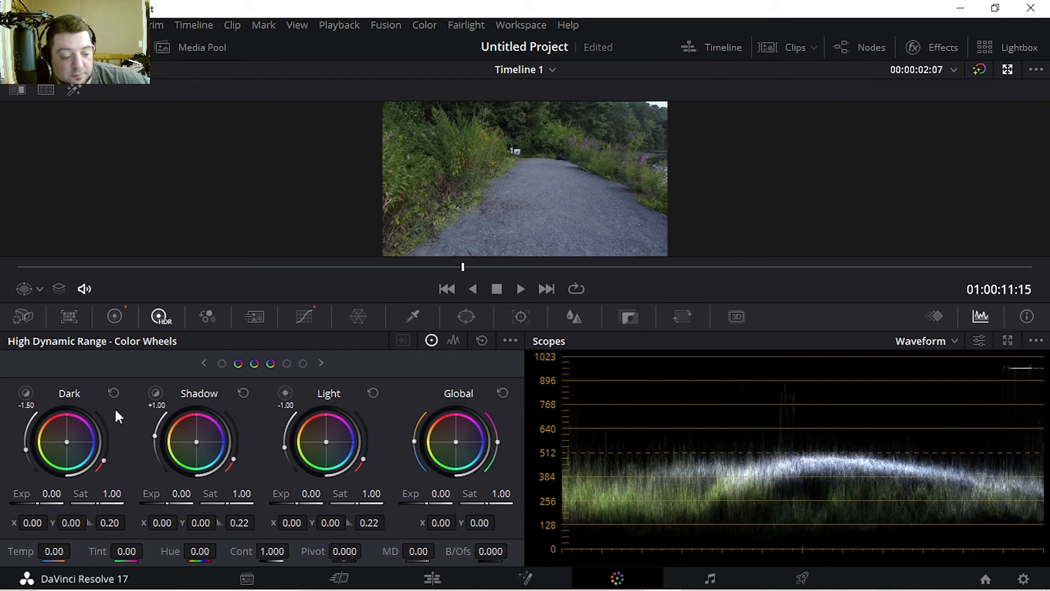
{"action": "mouse_move", "coordinate": [49, 494]}
{"action": "left_mouse_down"}
{"action": "mouse_move", "coordinate": [38, 493]}
{"action": "mouse_move", "coordinate": [74, 494]}
{"action": "mouse_move", "coordinate": [47, 494]}
{"action": "left_mouse_up"}
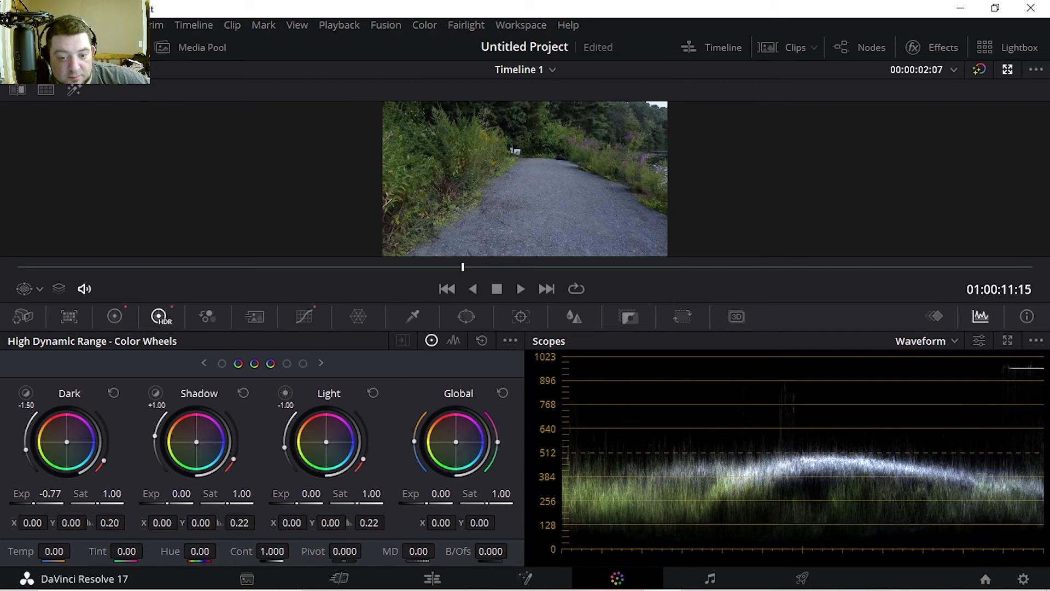
{"action": "mouse_move", "coordinate": [168, 505]}
{"action": "left_mouse_down"}
{"action": "mouse_move", "coordinate": [156, 503]}
{"action": "mouse_move", "coordinate": [171, 498]}
{"action": "left_mouse_up"}
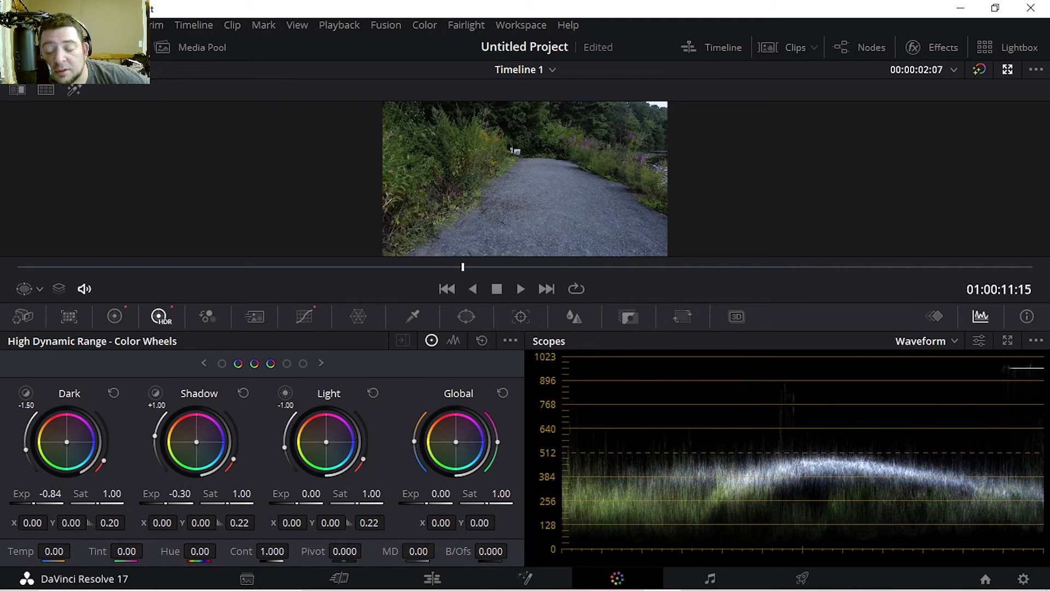
Browse the LUT library's ACES folder and root folder with smaller thumbnails, and hide the library again.
{"action": "left_click", "coordinate": [117, 47]}
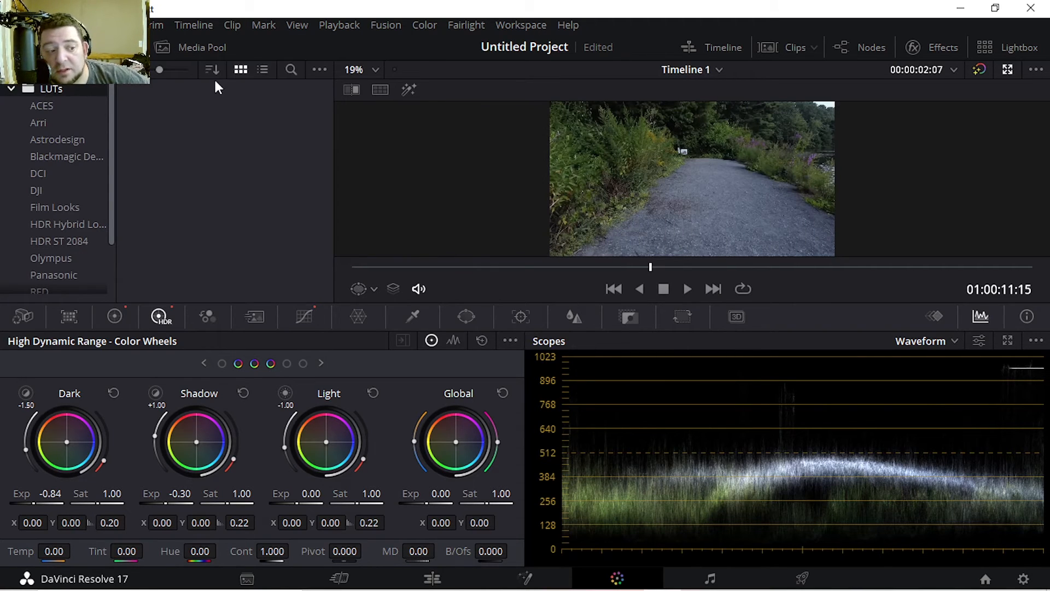
{"action": "left_click", "coordinate": [55, 105]}
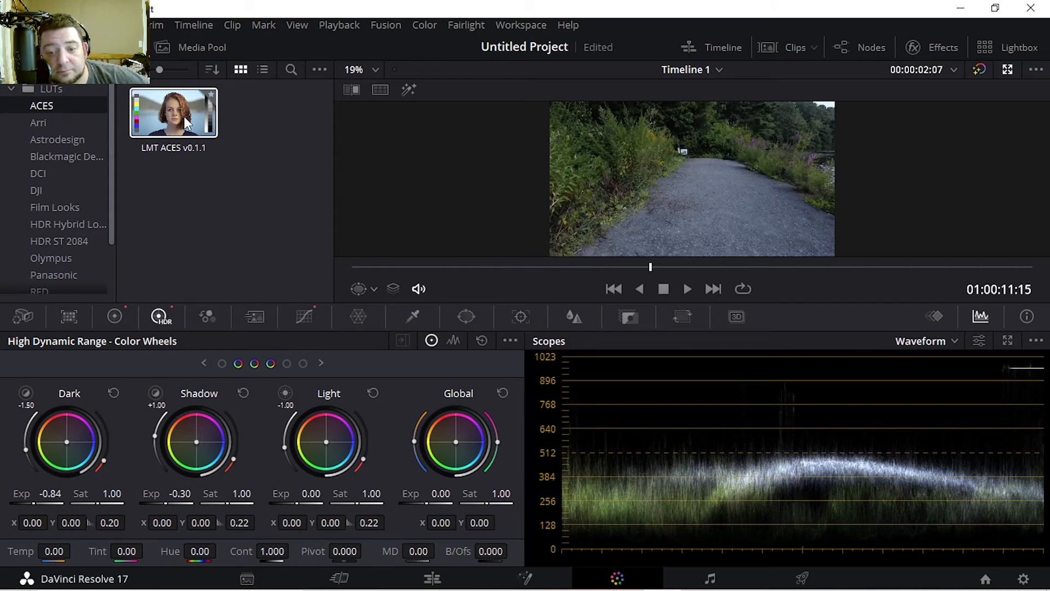
{"action": "left_click", "coordinate": [39, 91]}
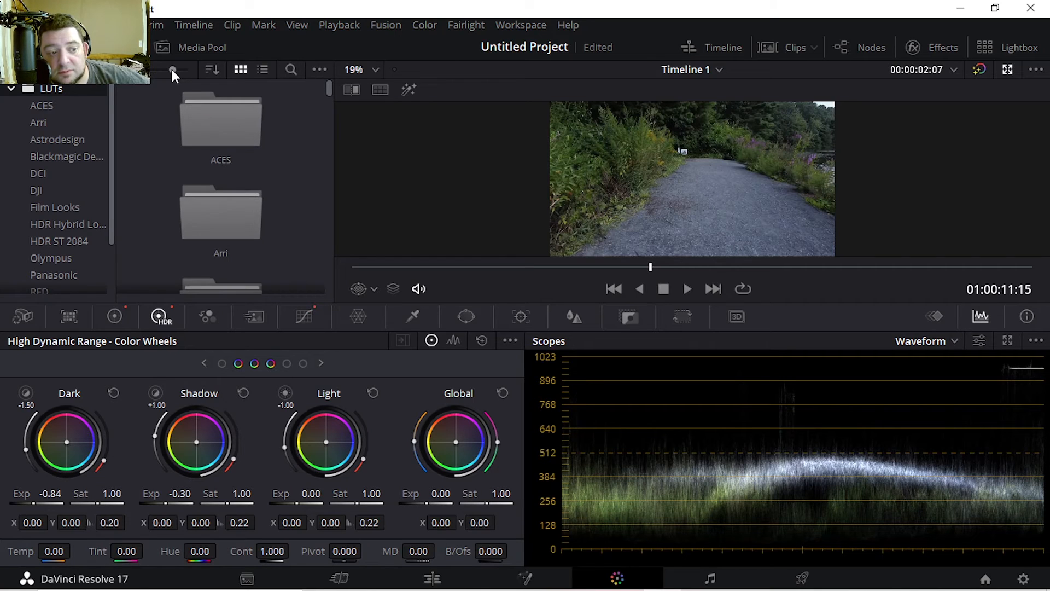
{"action": "left_click_drag", "start_coordinate": [160, 69], "coordinate": [143, 70]}
{"action": "left_click", "coordinate": [213, 70]}
{"action": "left_click", "coordinate": [361, 126]}
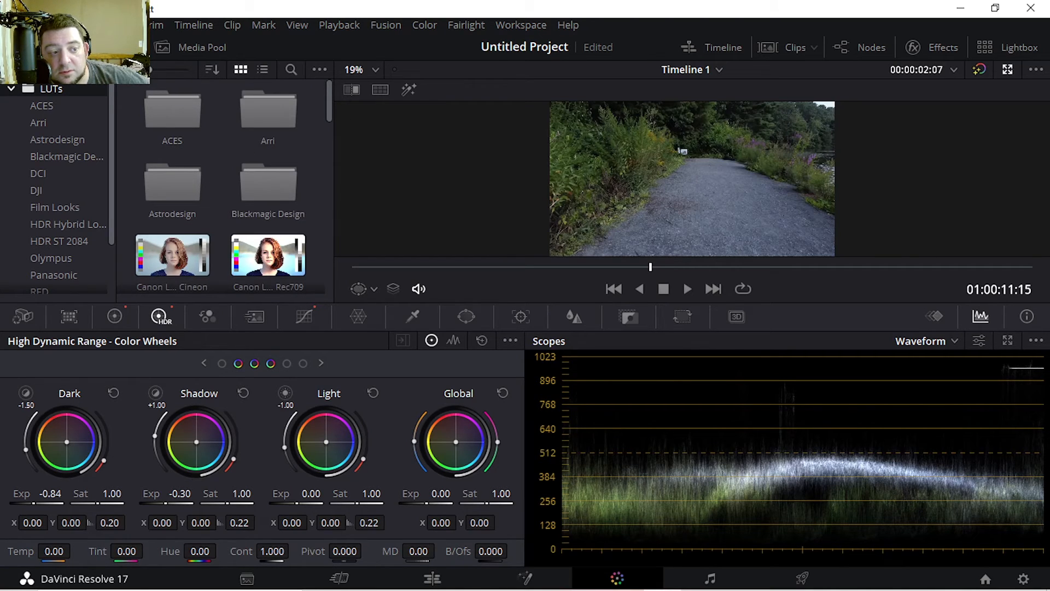
{"action": "left_click", "coordinate": [114, 47]}
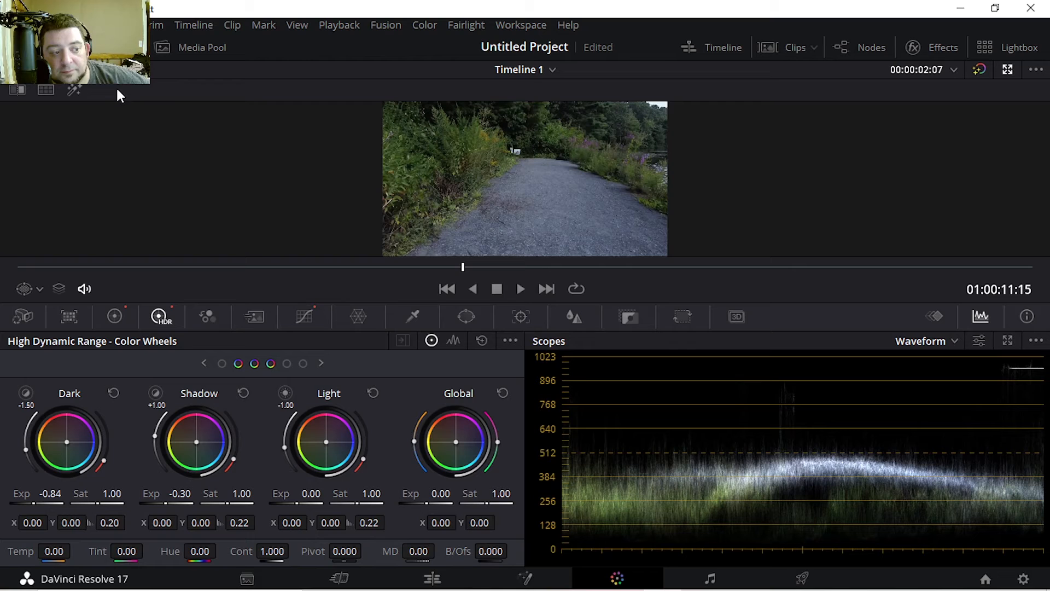
{"action": "left_click", "coordinate": [27, 70]}
{"action": "left_click", "coordinate": [110, 82]}
{"action": "right_click", "coordinate": [149, 117]}
{"action": "left_click", "coordinate": [84, 148]}
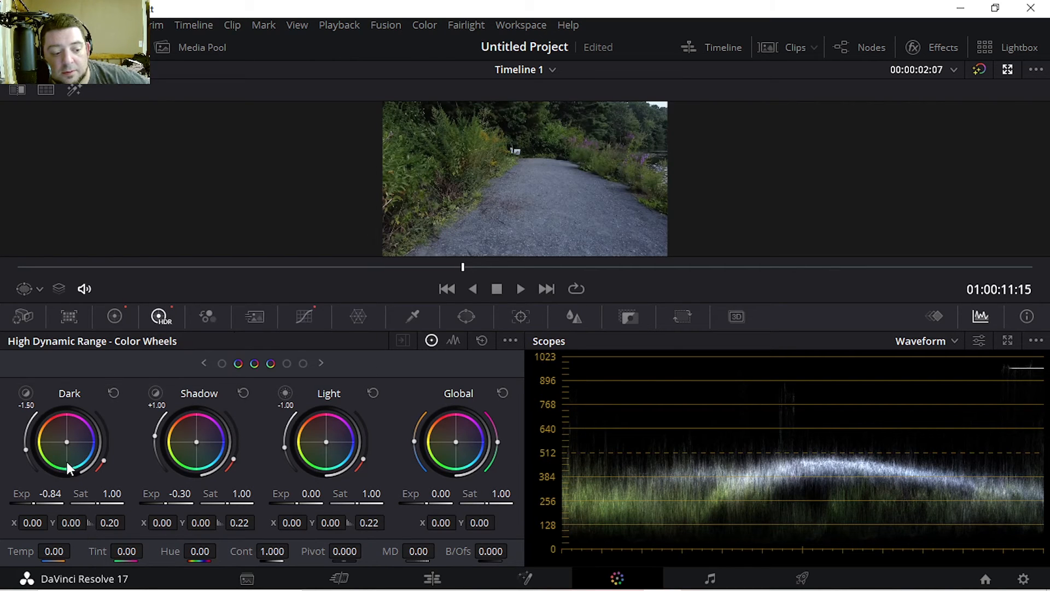
{"action": "left_click", "coordinate": [70, 315]}
{"action": "left_click", "coordinate": [24, 316]}
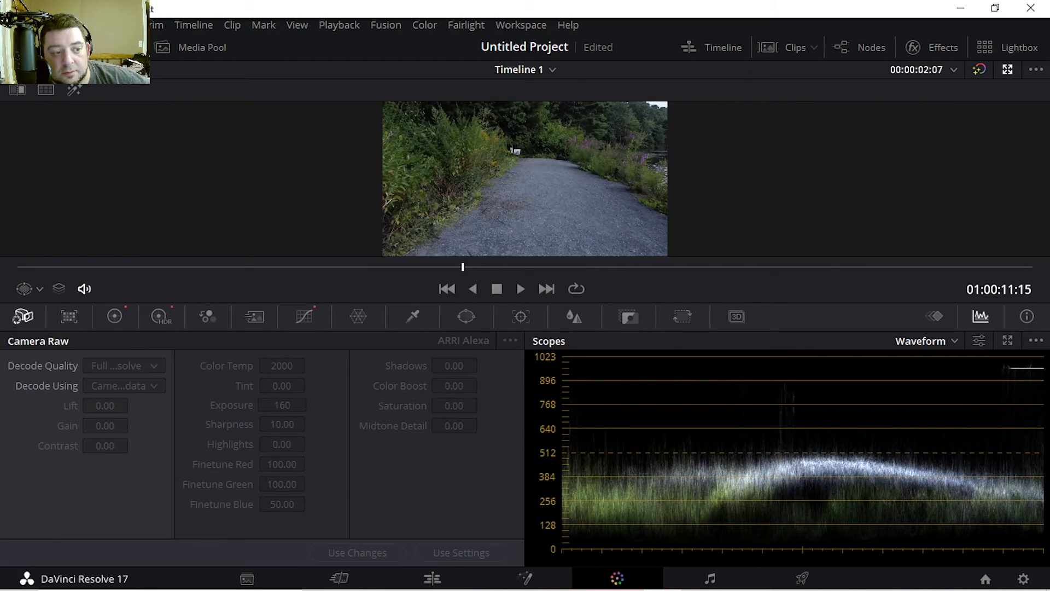
Show the LUT library again, then switch to Chrome and search Google for "luts film".
{"action": "left_click", "coordinate": [165, 48]}
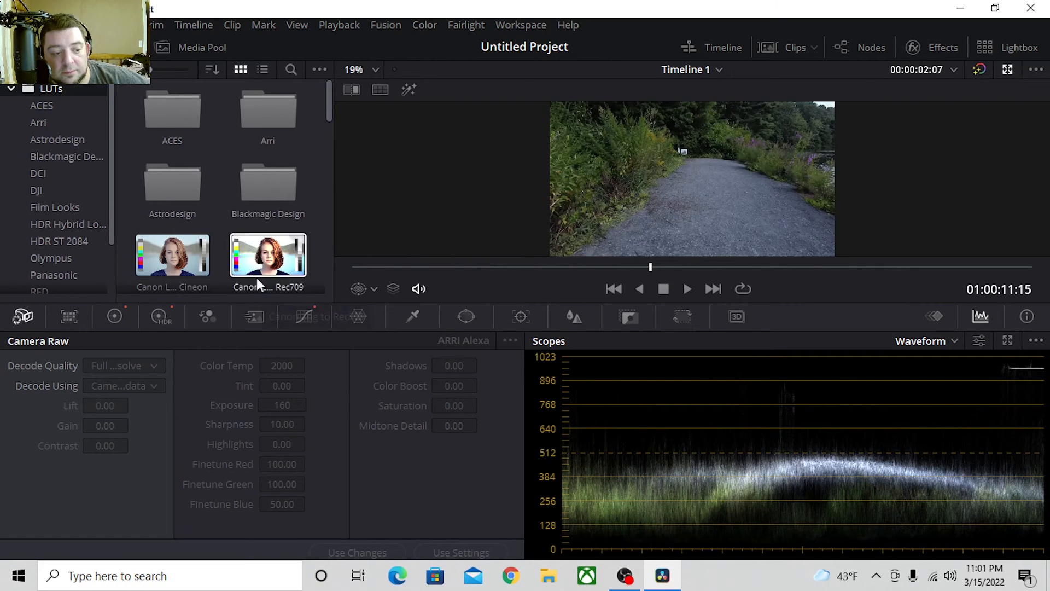
{"action": "left_click", "coordinate": [511, 577]}
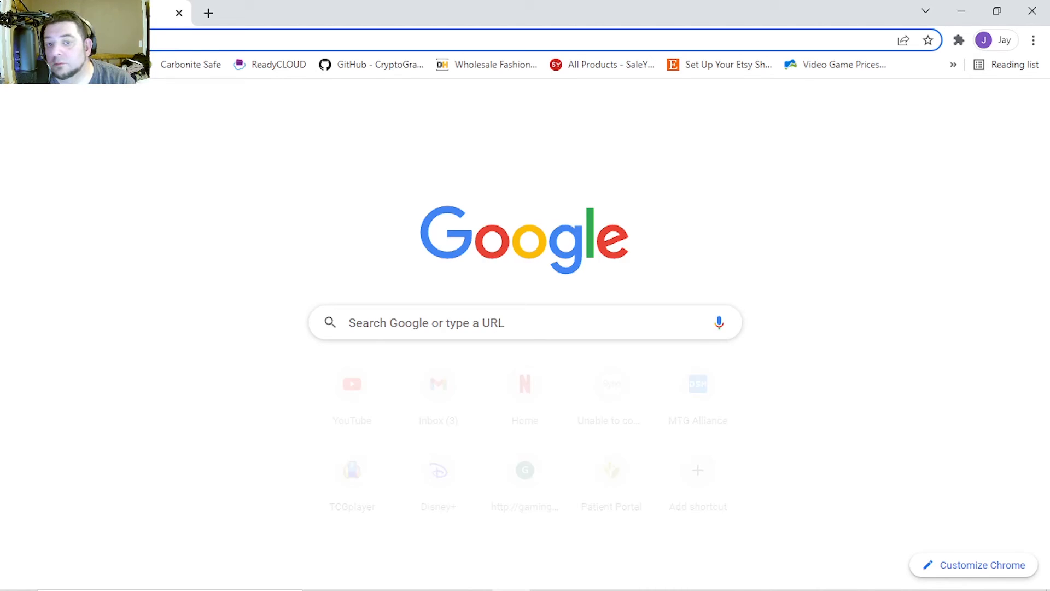
{"action": "left_click", "coordinate": [220, 40]}
{"action": "type", "text": "lou"}
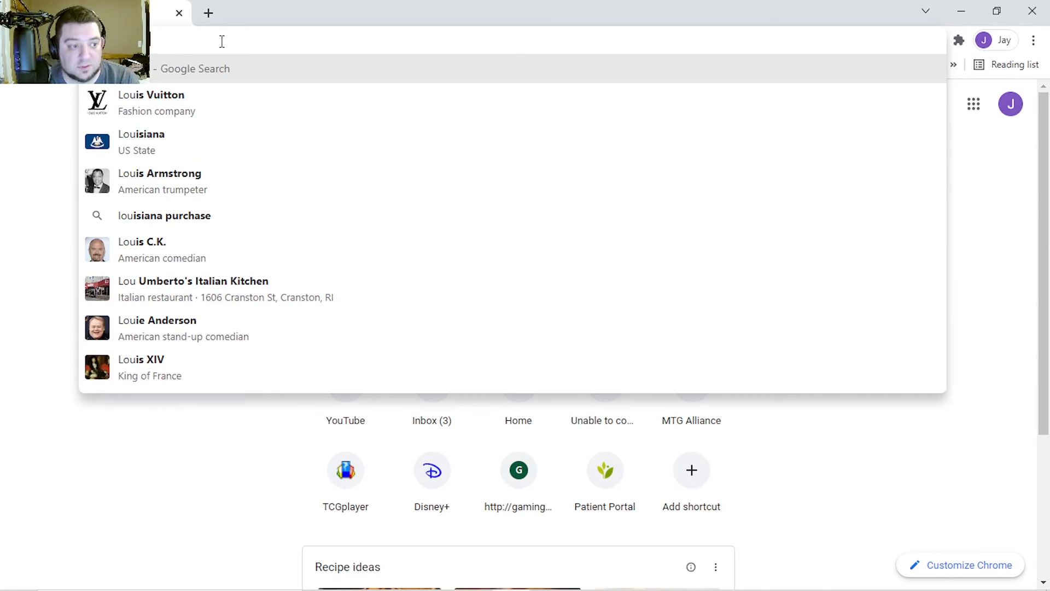
{"action": "type", "text": "t"}
{"action": "key", "text": "BackSpace"}
{"action": "key", "text": "BackSpace"}
{"action": "key", "text": "BackSpace"}
{"action": "type", "text": "uts film"}
{"action": "key", "text": "Return"}
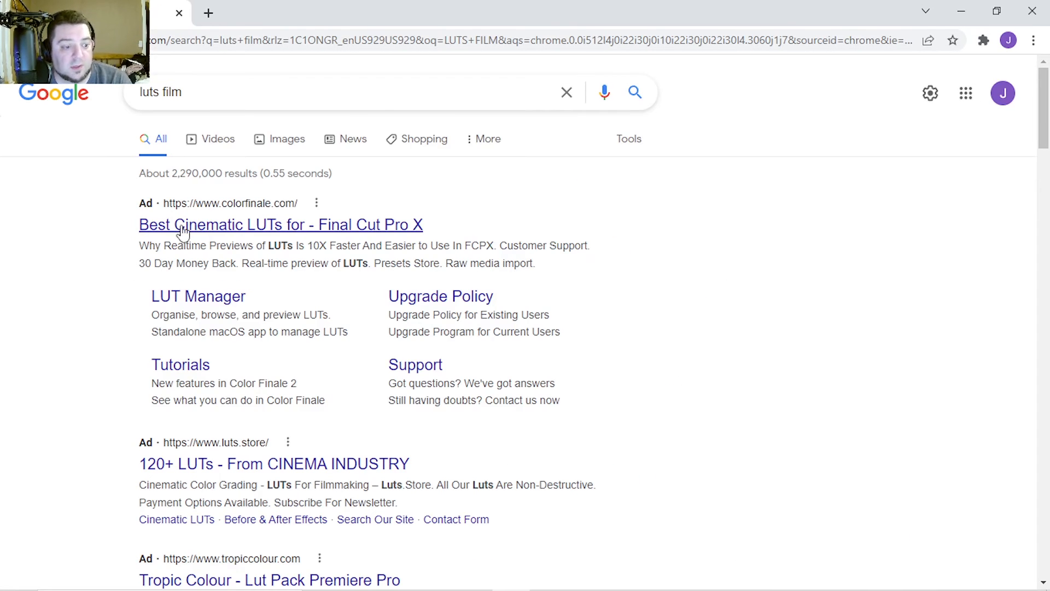
Search Google for "What is a lut" instead and return to DaVinci Resolve by closing the browser tab.
{"action": "left_click_drag", "start_coordinate": [205, 93], "coordinate": [99, 82]}
{"action": "type", "text": "Wha tis"}
{"action": "key", "text": "BackSpace"}
{"action": "key", "text": "BackSpace"}
{"action": "key", "text": "BackSpace"}
{"action": "key", "text": "BackSpace"}
{"action": "key", "text": "BackSpace"}
{"action": "type", "text": "t is a lut"}
{"action": "key", "text": "Return"}
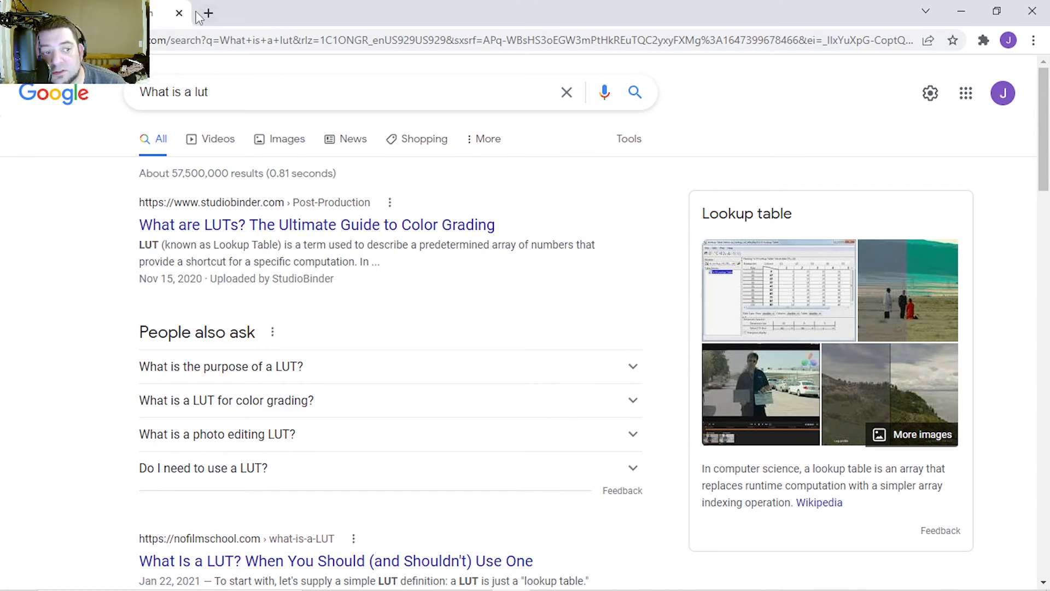
{"action": "left_click", "coordinate": [179, 13]}
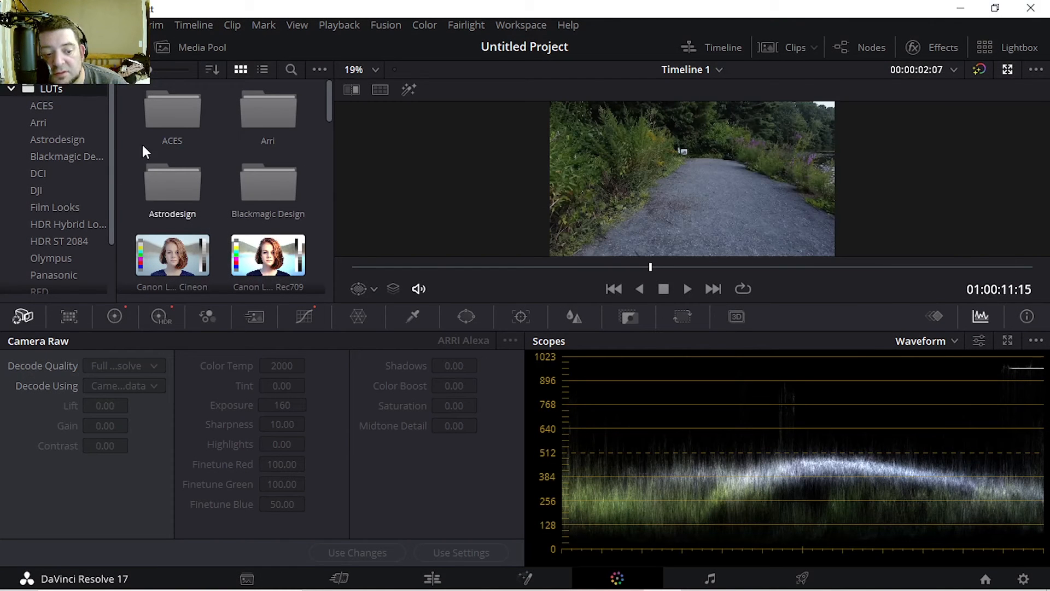
Browse the LUT folders from ACES, Arri, Astrodesign, Blackmagic Design and DCI to DJI and Film Looks, previewing their LUTs on the clip.
{"action": "left_click", "coordinate": [41, 107]}
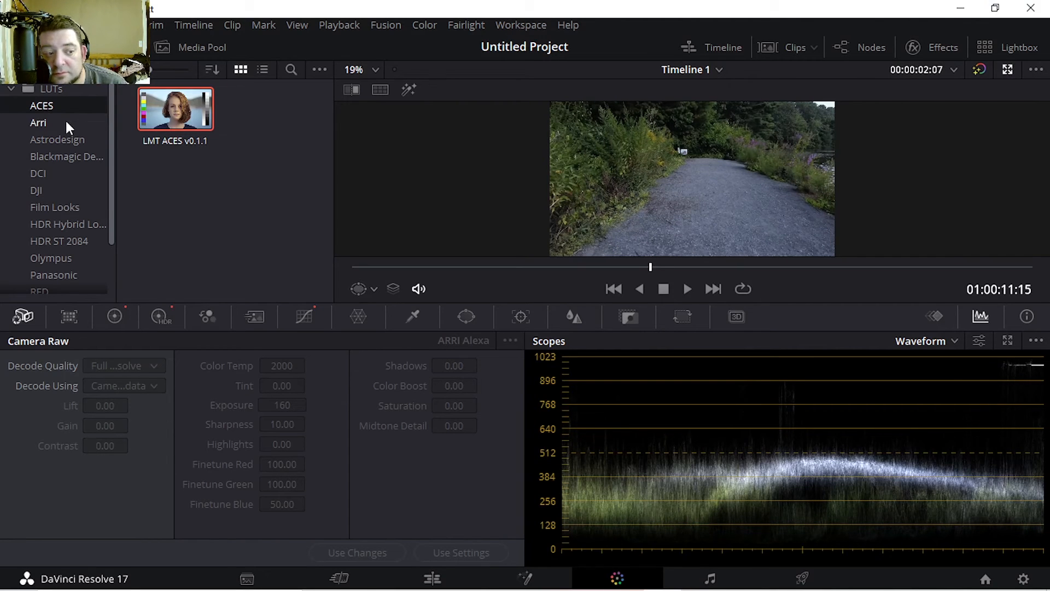
{"action": "left_click", "coordinate": [45, 121]}
{"action": "left_click", "coordinate": [54, 142]}
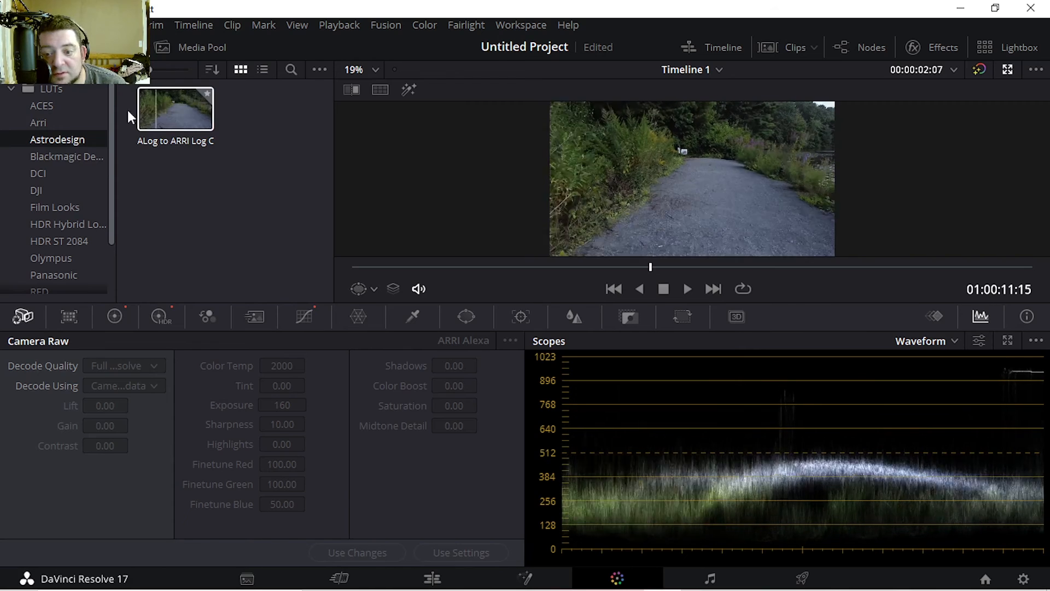
{"action": "left_click", "coordinate": [79, 156]}
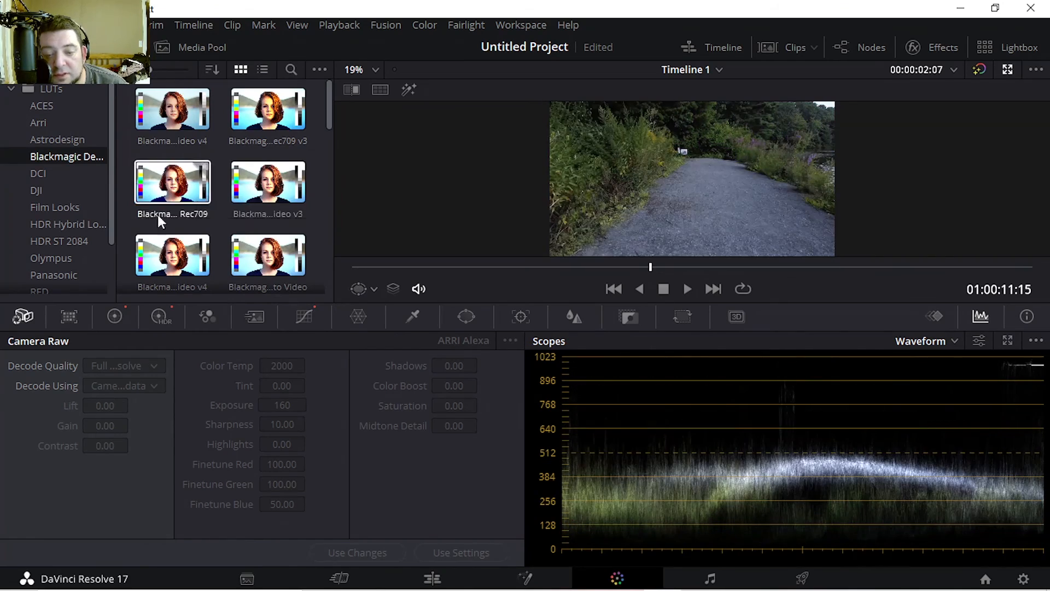
{"action": "left_click", "coordinate": [52, 172]}
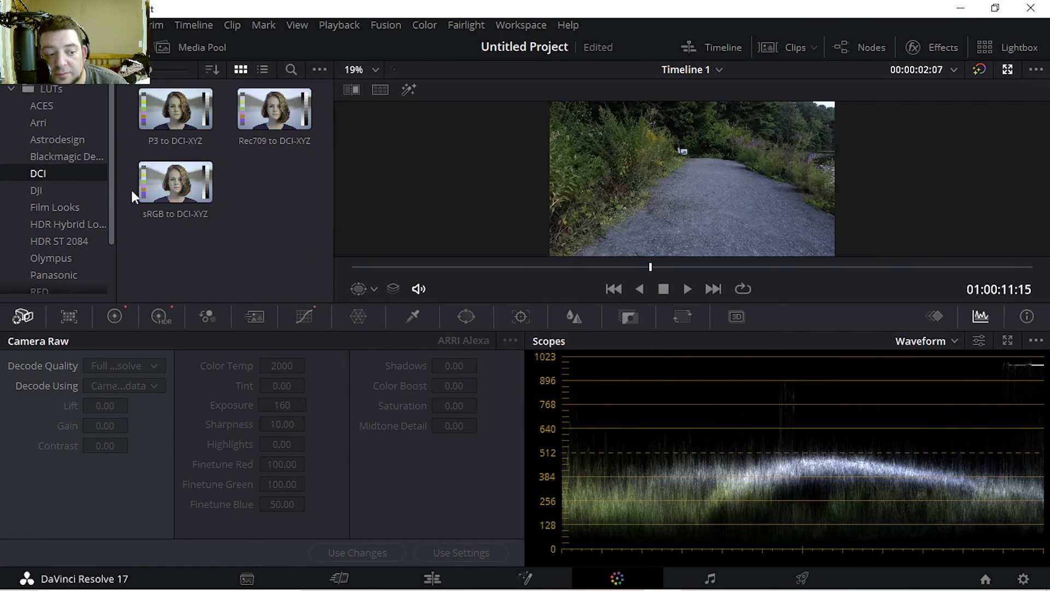
{"action": "left_click", "coordinate": [48, 191]}
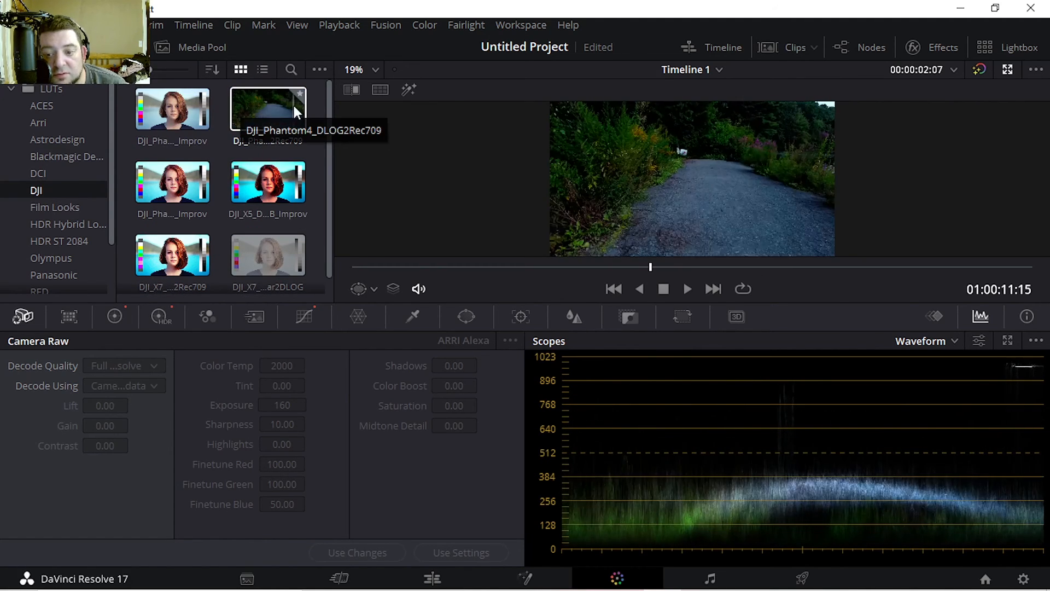
{"action": "left_click", "coordinate": [272, 106]}
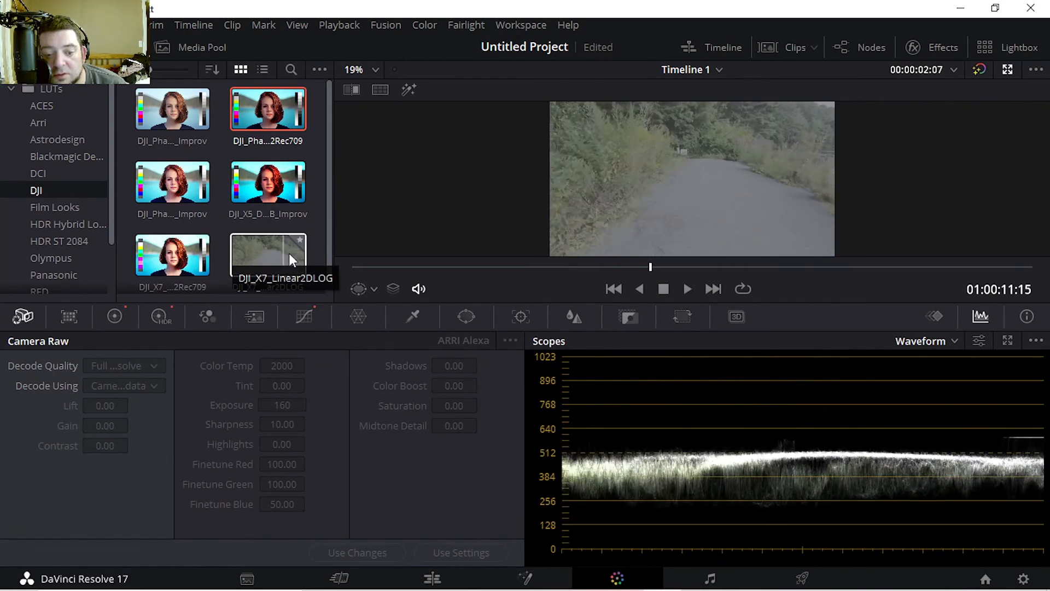
{"action": "left_click", "coordinate": [63, 206]}
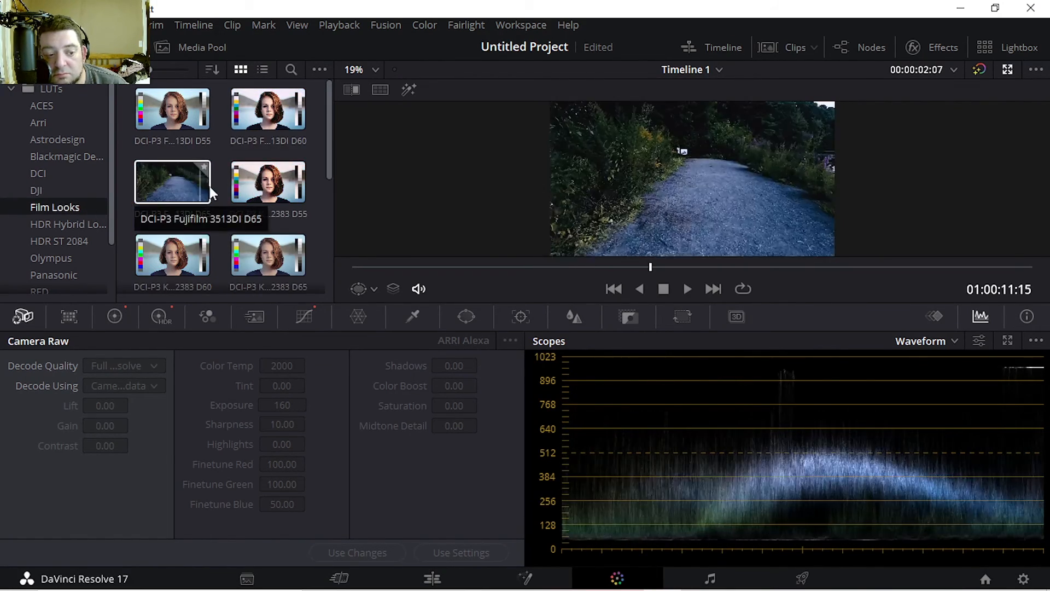
{"action": "scroll", "coordinate": [66, 232], "scroll_direction": "down", "scroll_amount": 2}
{"action": "scroll", "coordinate": [66, 241], "scroll_direction": "down", "scroll_amount": 2}
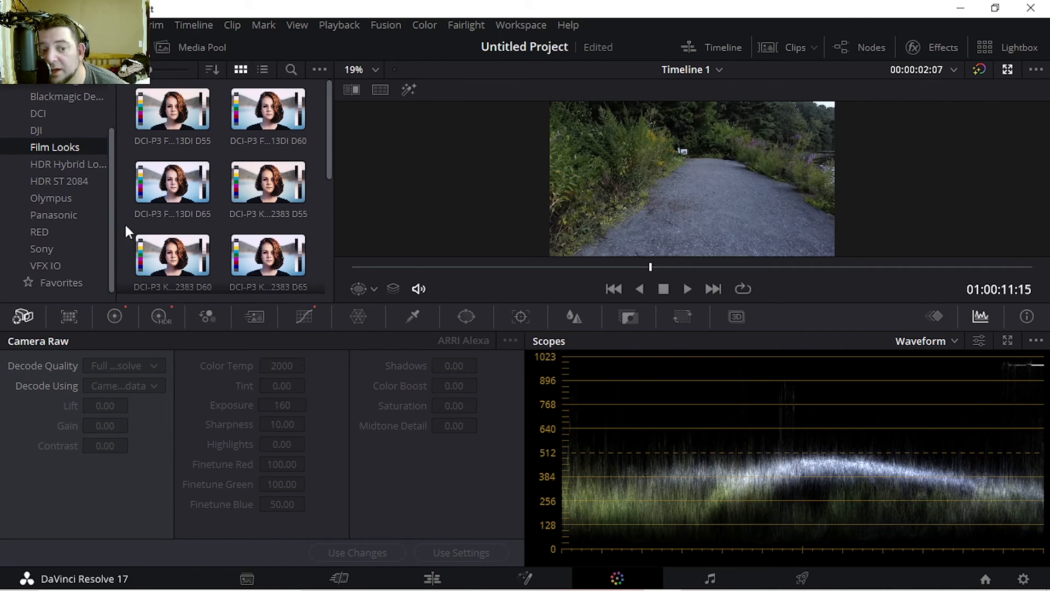
Save the project and show the Panasonic LUT folder.
{"action": "key", "text": "ctrl+s"}
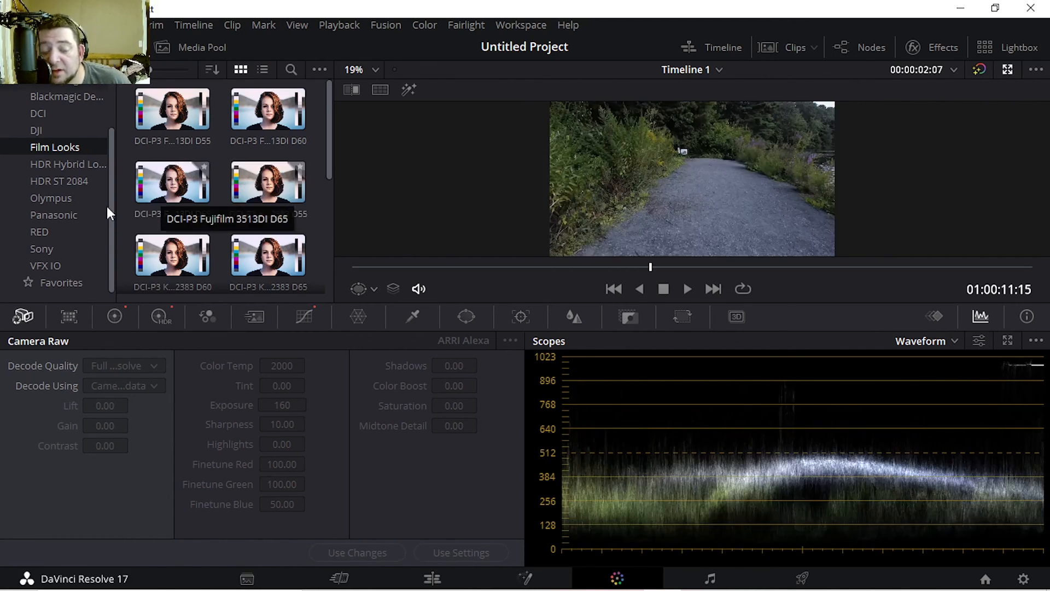
{"action": "left_click", "coordinate": [54, 215]}
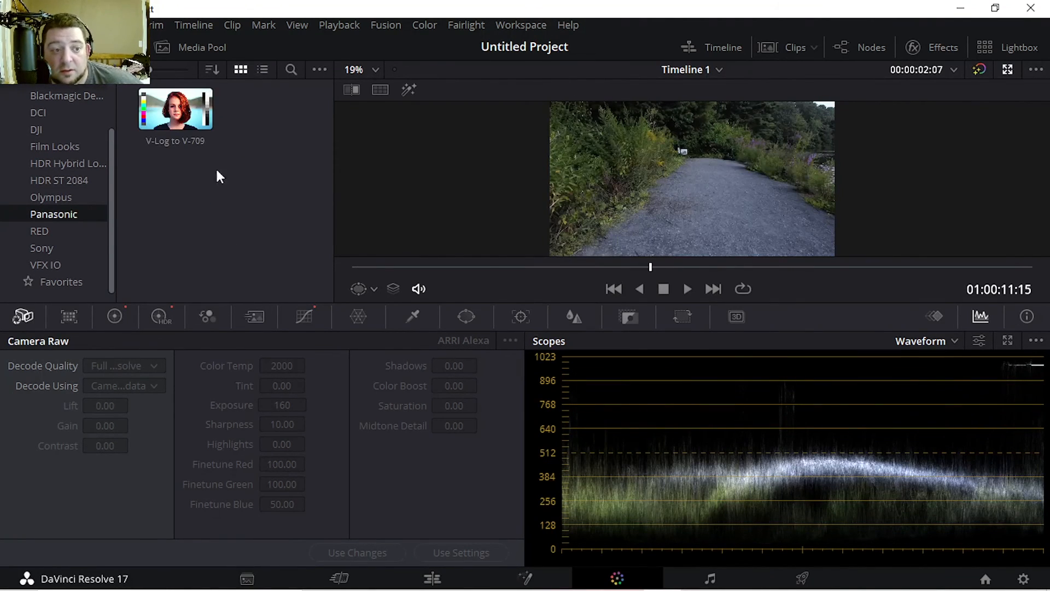
{"action": "left_click", "coordinate": [199, 25]}
{"action": "left_click", "coordinate": [182, 193]}
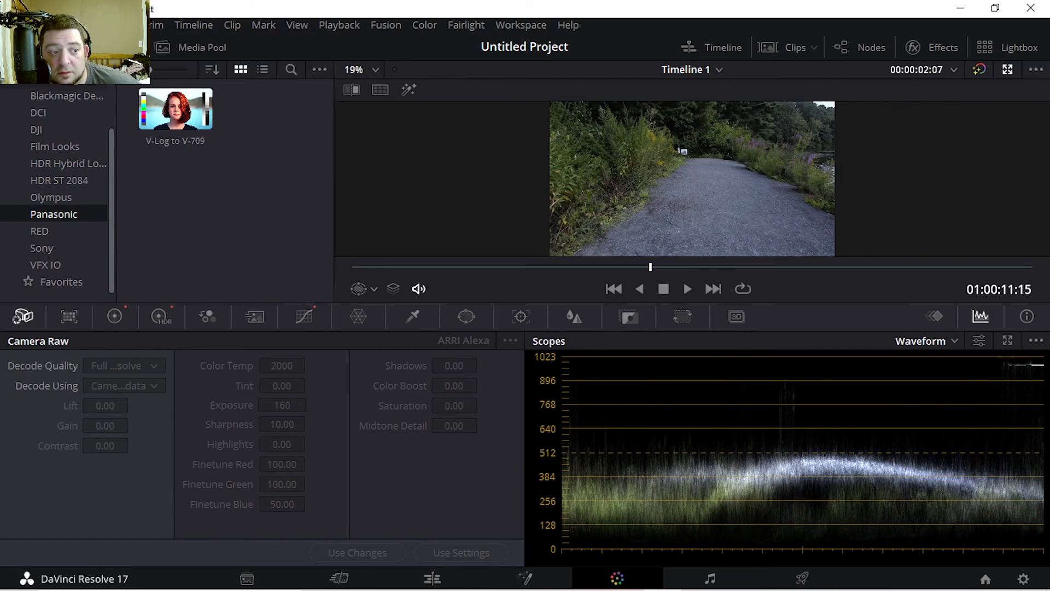
{"action": "left_click", "coordinate": [93, 25]}
{"action": "left_click", "coordinate": [383, 207]}
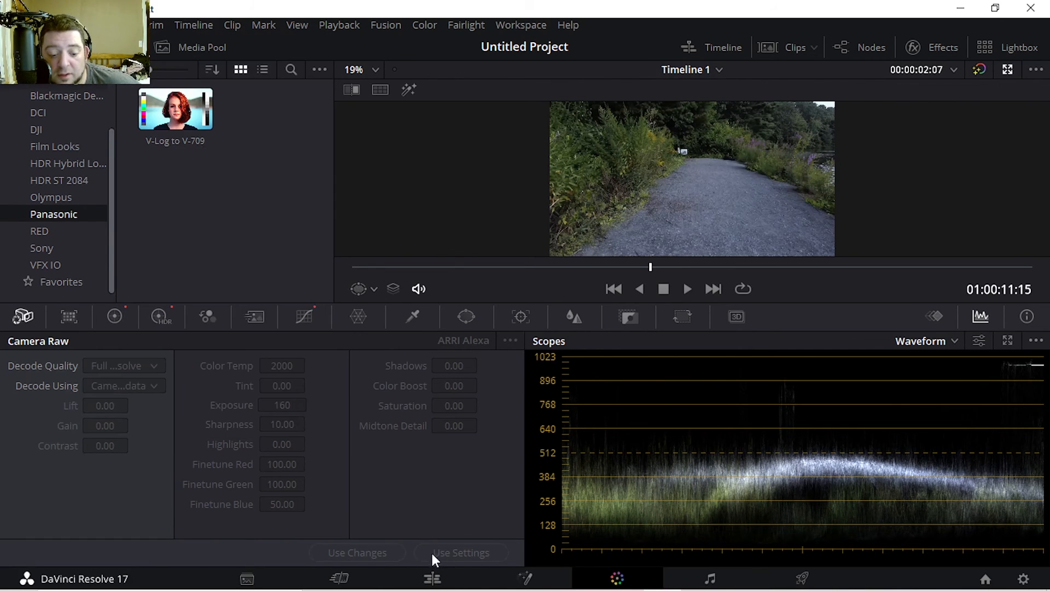
Clear the media pool and effects library from the Edit page and move the playhead to 01:00:03:23 over the title.
{"action": "left_click", "coordinate": [460, 580]}
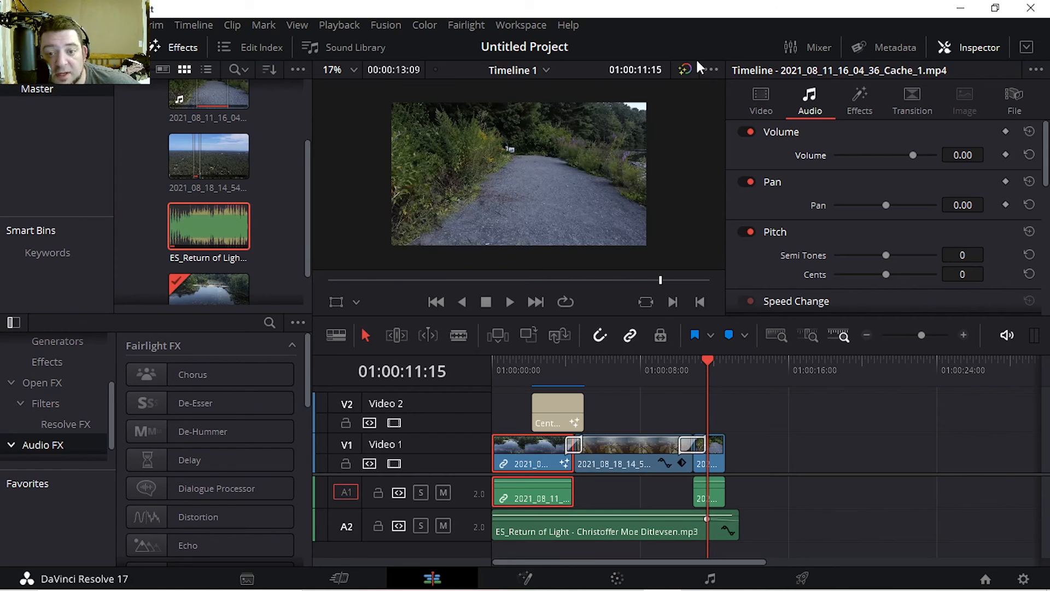
{"action": "left_click", "coordinate": [824, 46]}
{"action": "left_click", "coordinate": [825, 47]}
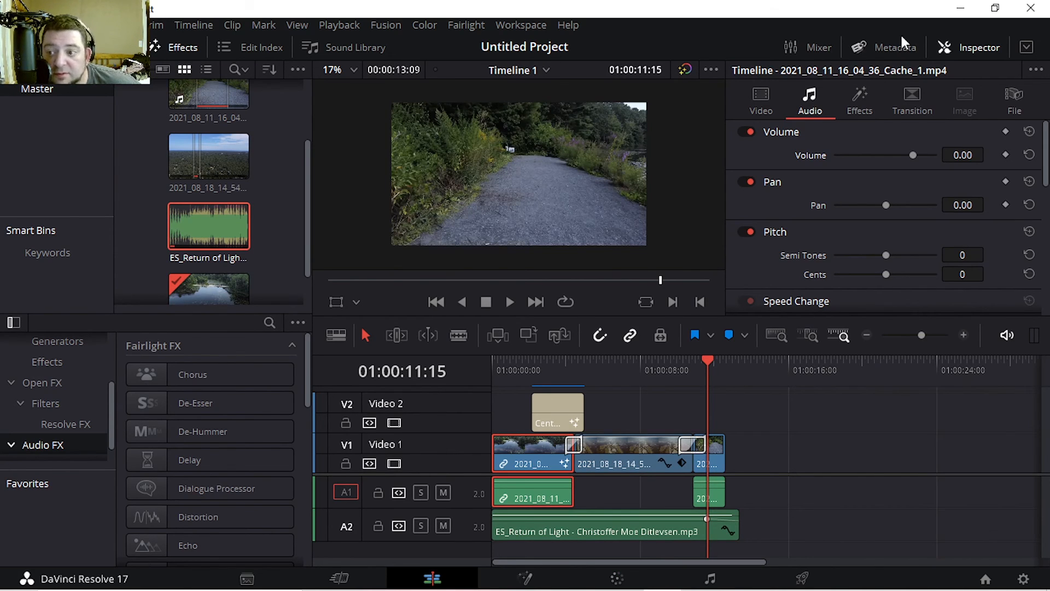
{"action": "left_click", "coordinate": [349, 45]}
{"action": "left_click", "coordinate": [327, 46]}
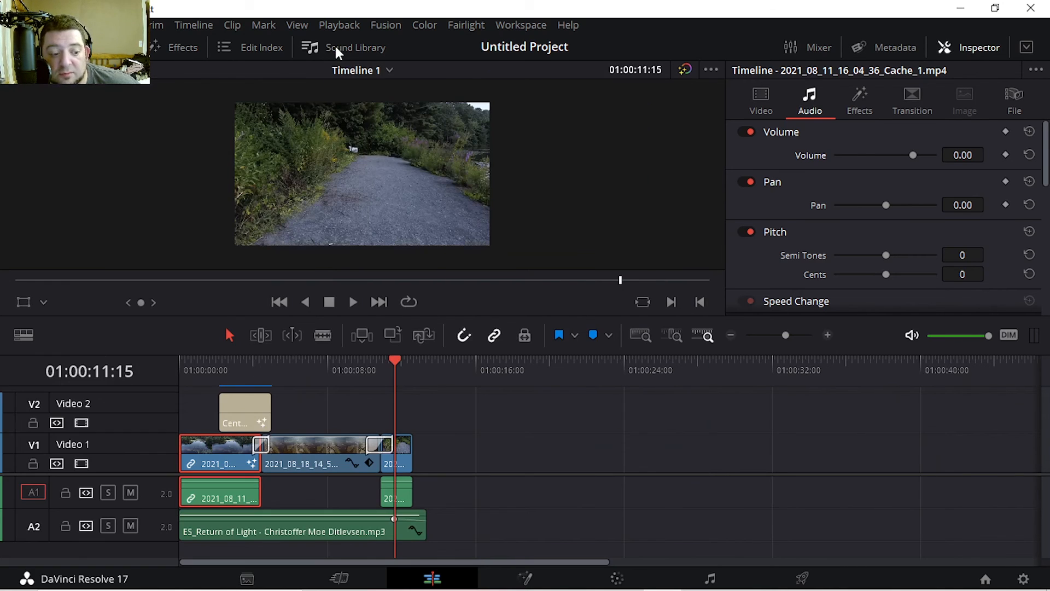
{"action": "left_click", "coordinate": [167, 46]}
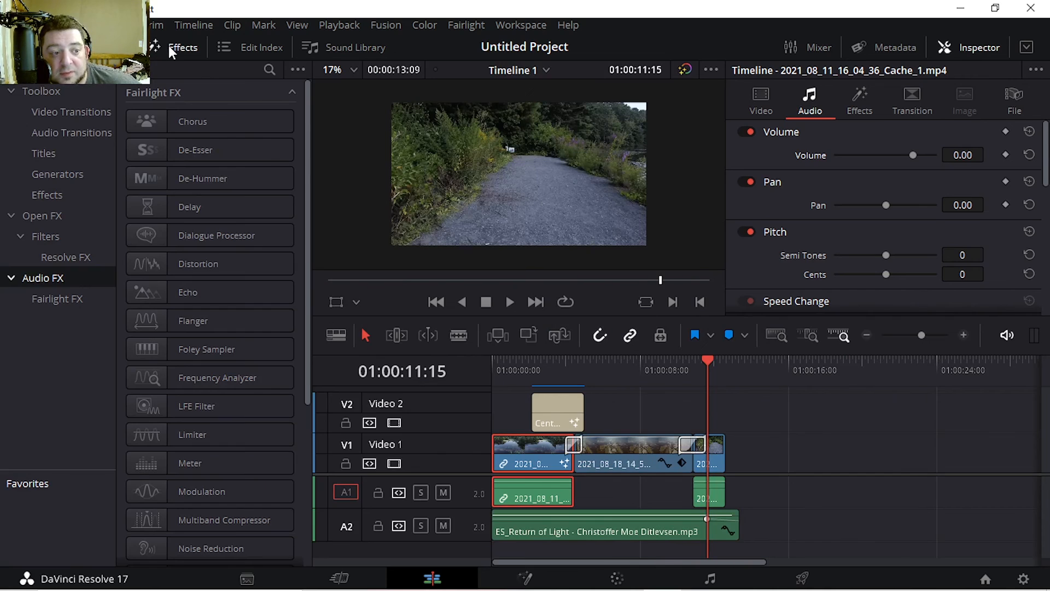
{"action": "left_click", "coordinate": [169, 48]}
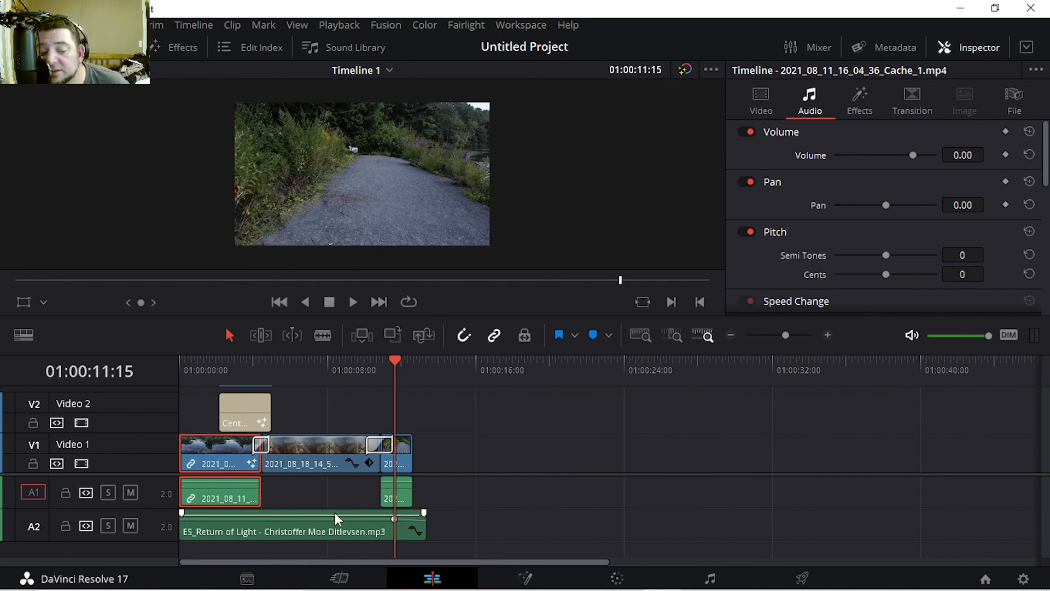
{"action": "left_click_drag", "start_coordinate": [343, 362], "coordinate": [255, 404]}
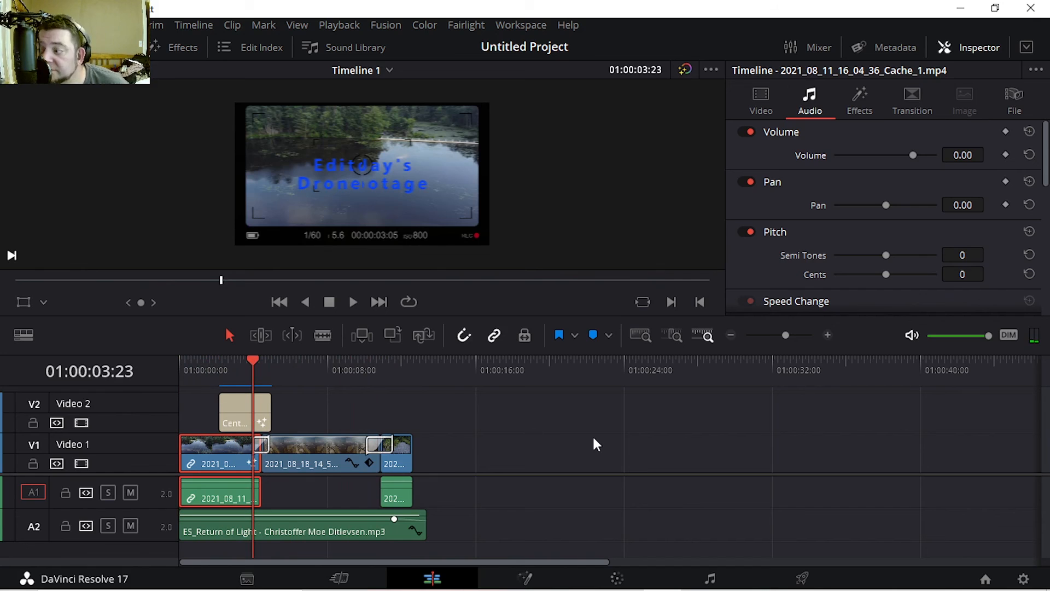